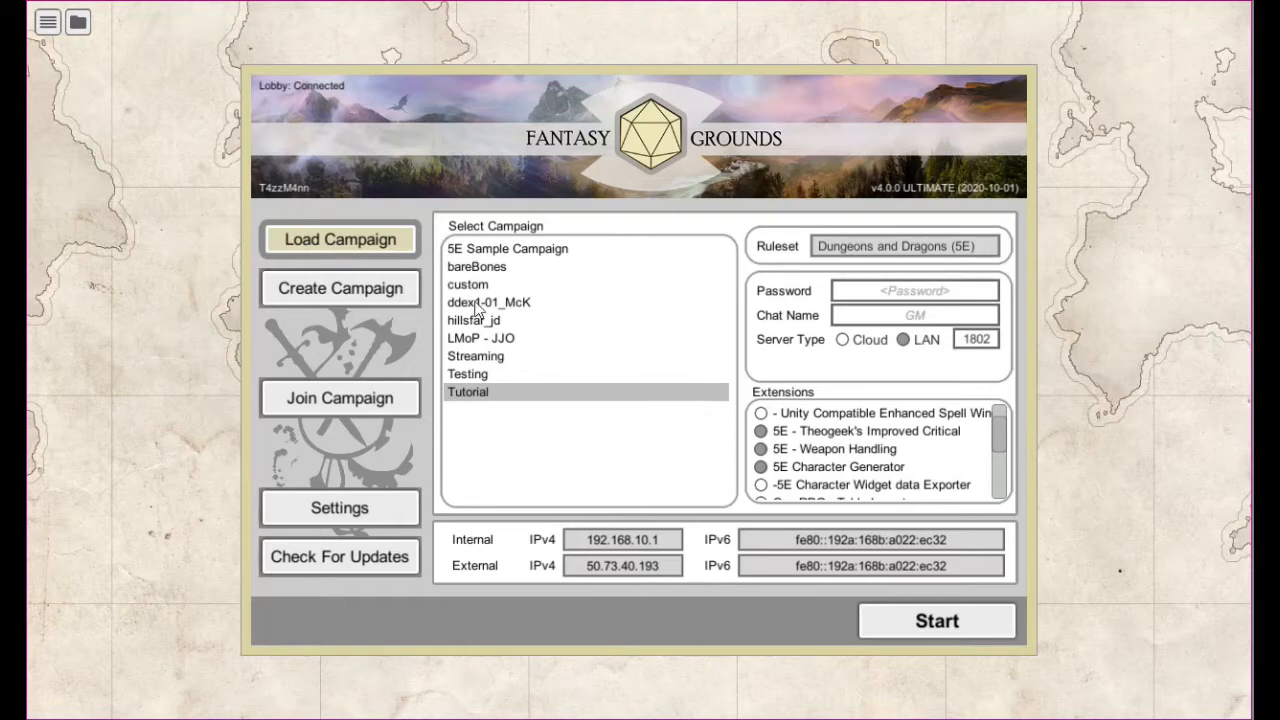
# Step: Start the Tutorial campaign with the 5E - Theogeek's Improved Critical and 5E - Weapon Handling extensions enabled
pyautogui.click(763, 434)
pyautogui.click(762, 452)
pyautogui.click(762, 433)
pyautogui.click(762, 450)
pyautogui.click(921, 624)
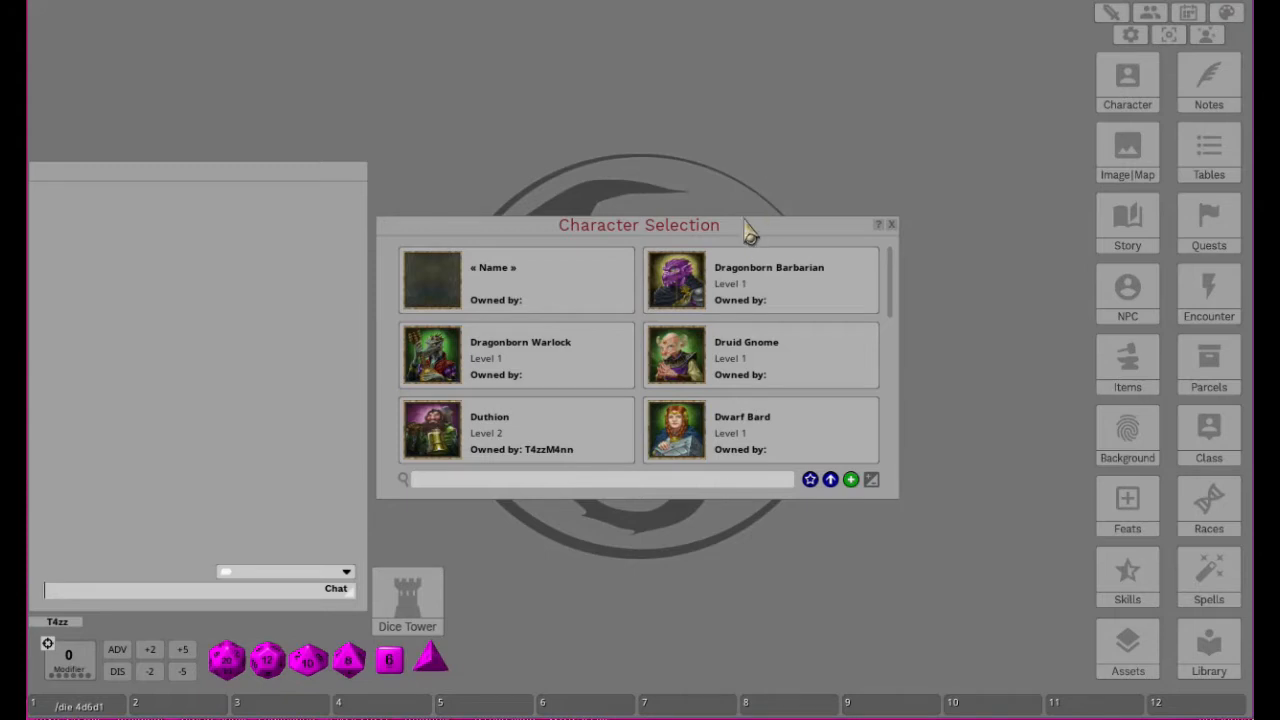
# Step: Open Duthion's character sheet, close the character selection window and show the sheet's weapon list
pyautogui.moveTo(733, 230); pyautogui.dragTo(743, 187)
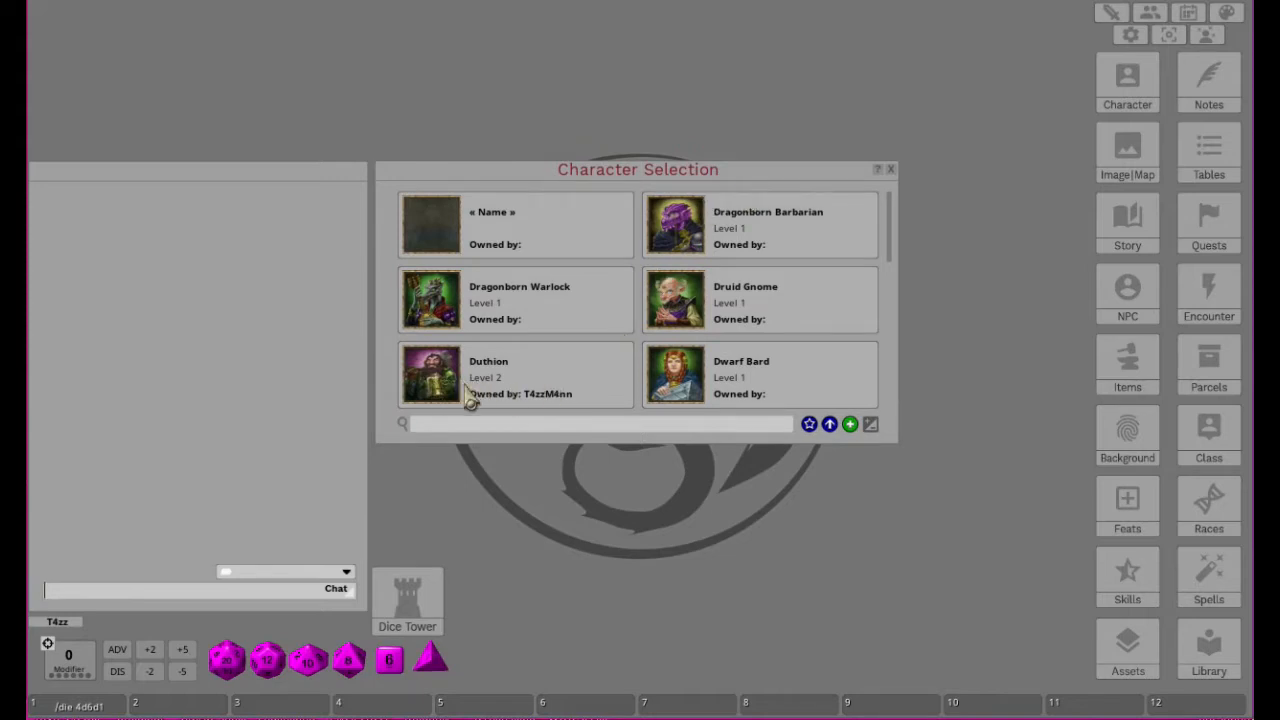
pyautogui.click(435, 390)
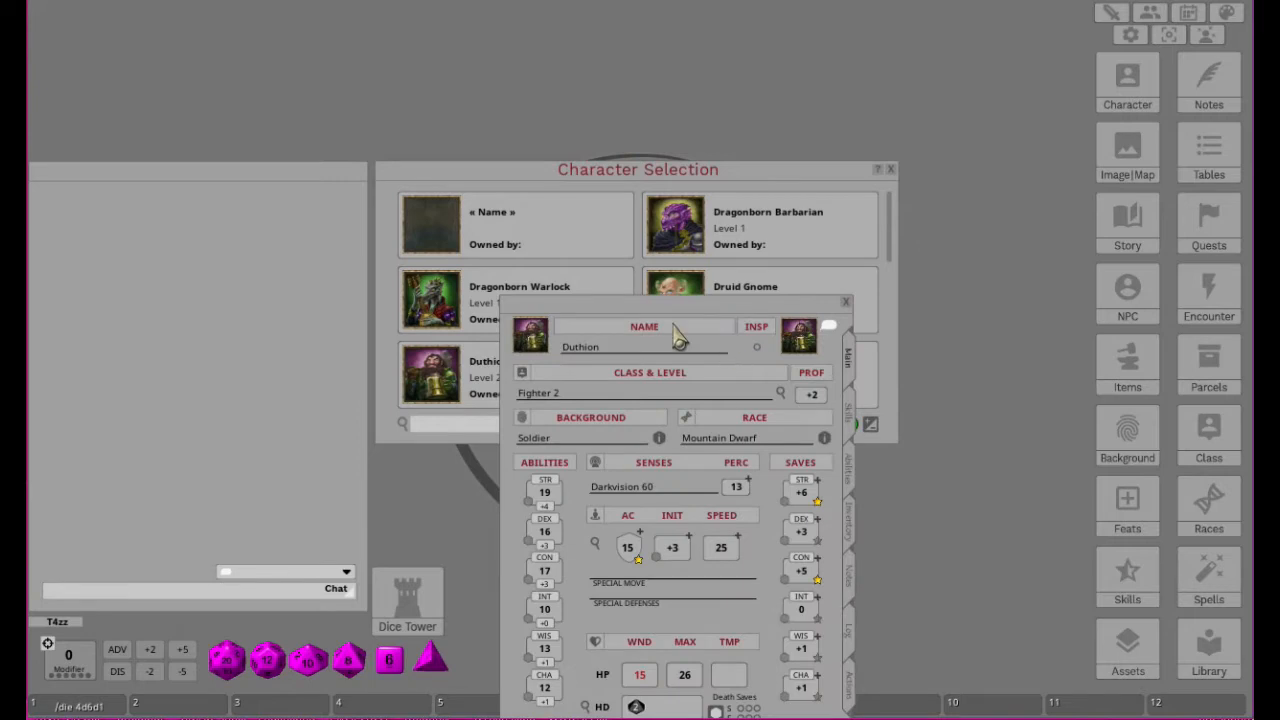
pyautogui.moveTo(691, 317); pyautogui.dragTo(562, 100)
pyautogui.click(890, 172)
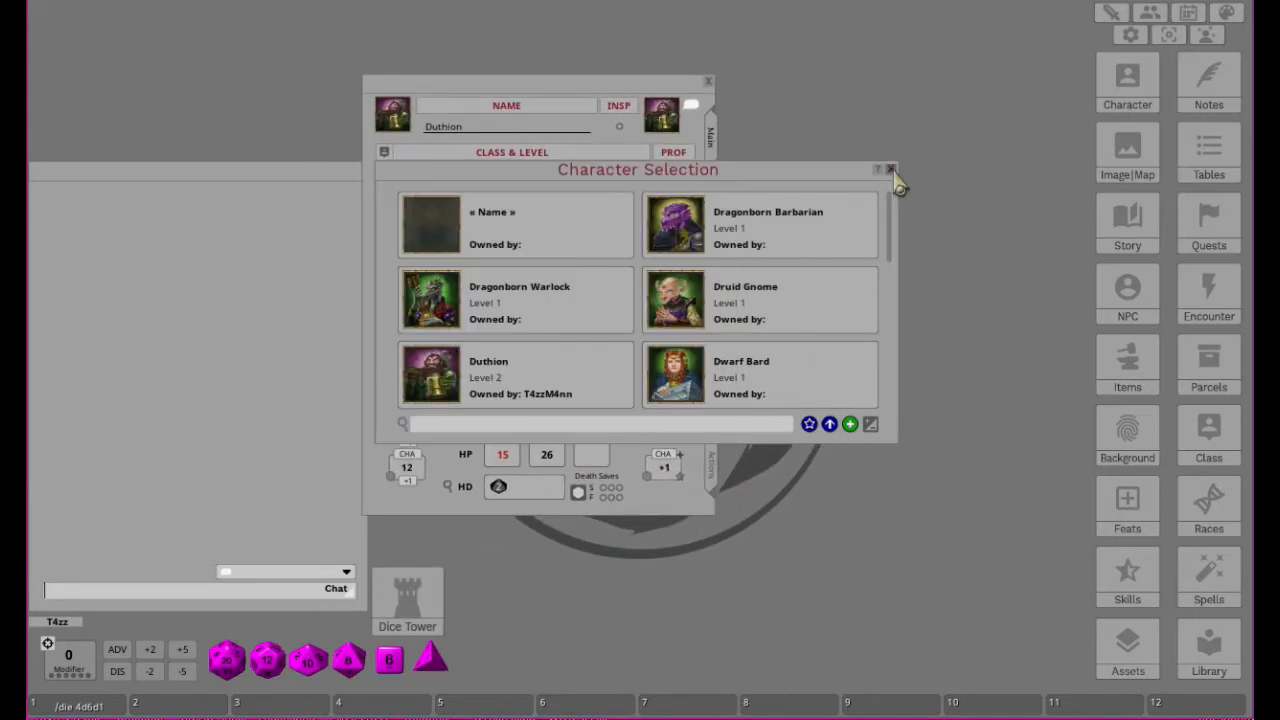
pyautogui.click(890, 170)
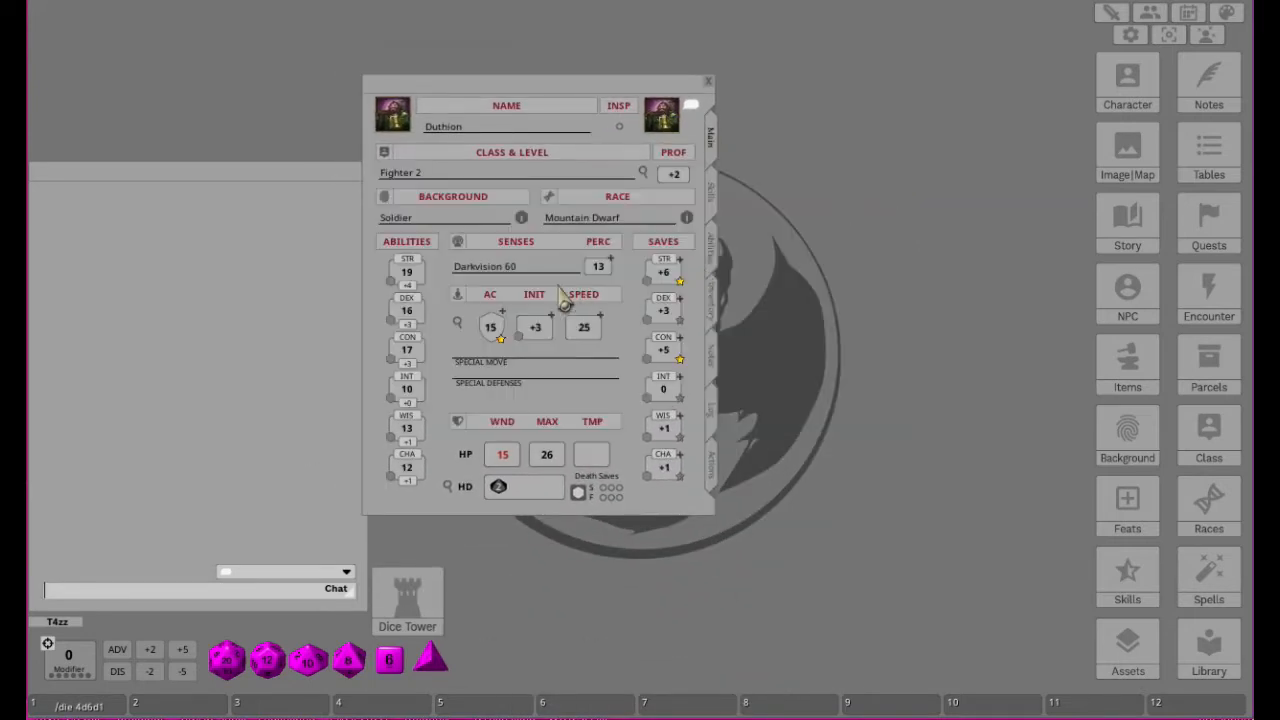
pyautogui.click(712, 482)
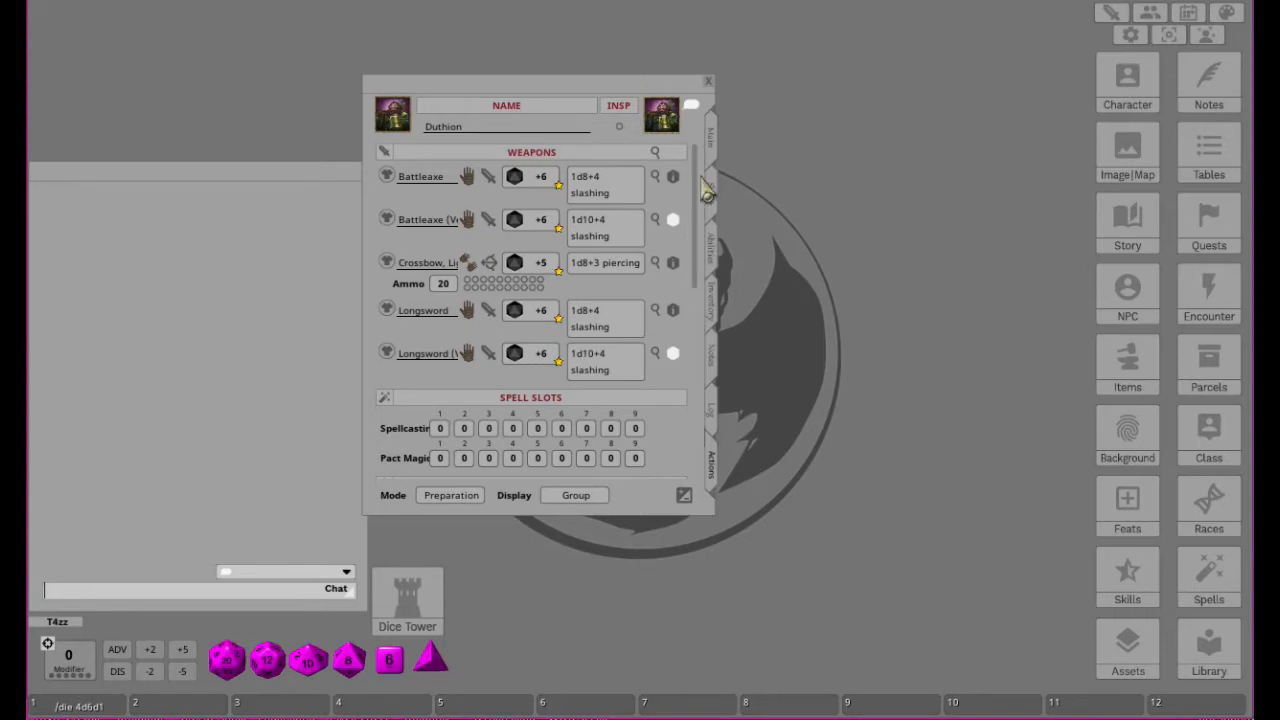
# Step: Show Duthion's inventory and search the campaign's item list for "dagger"
pyautogui.click(718, 304)
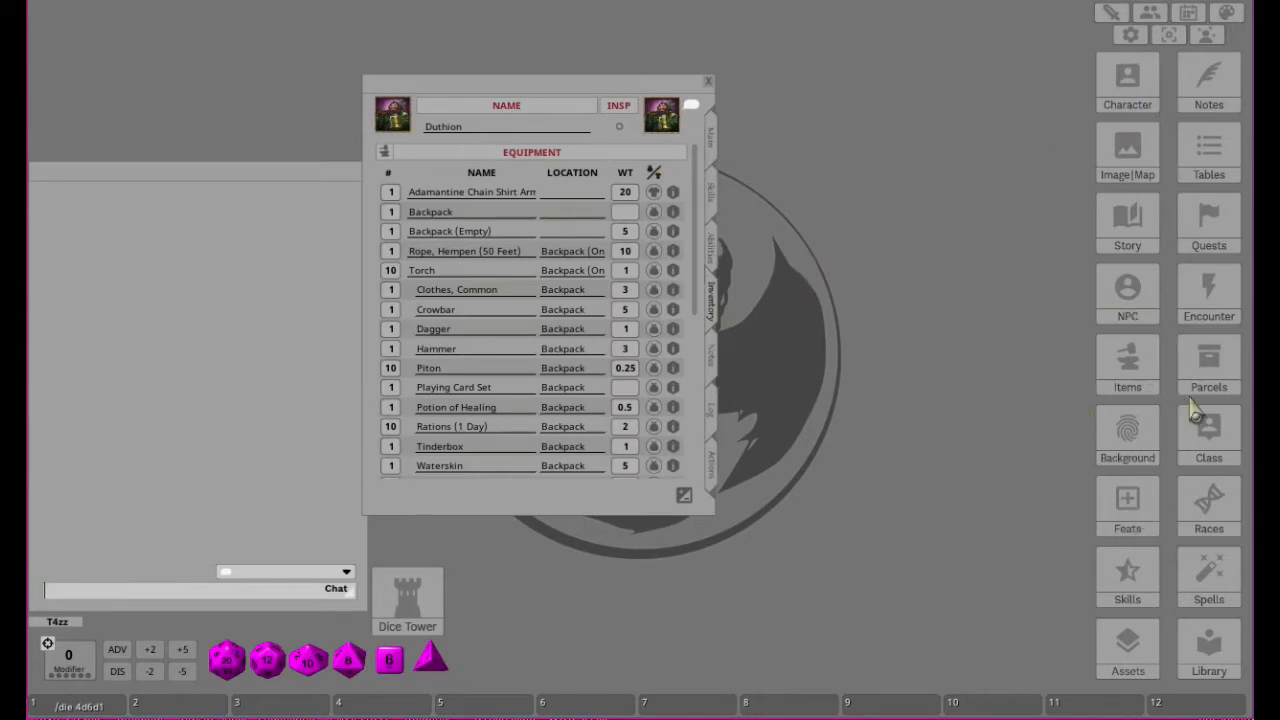
pyautogui.click(1128, 365)
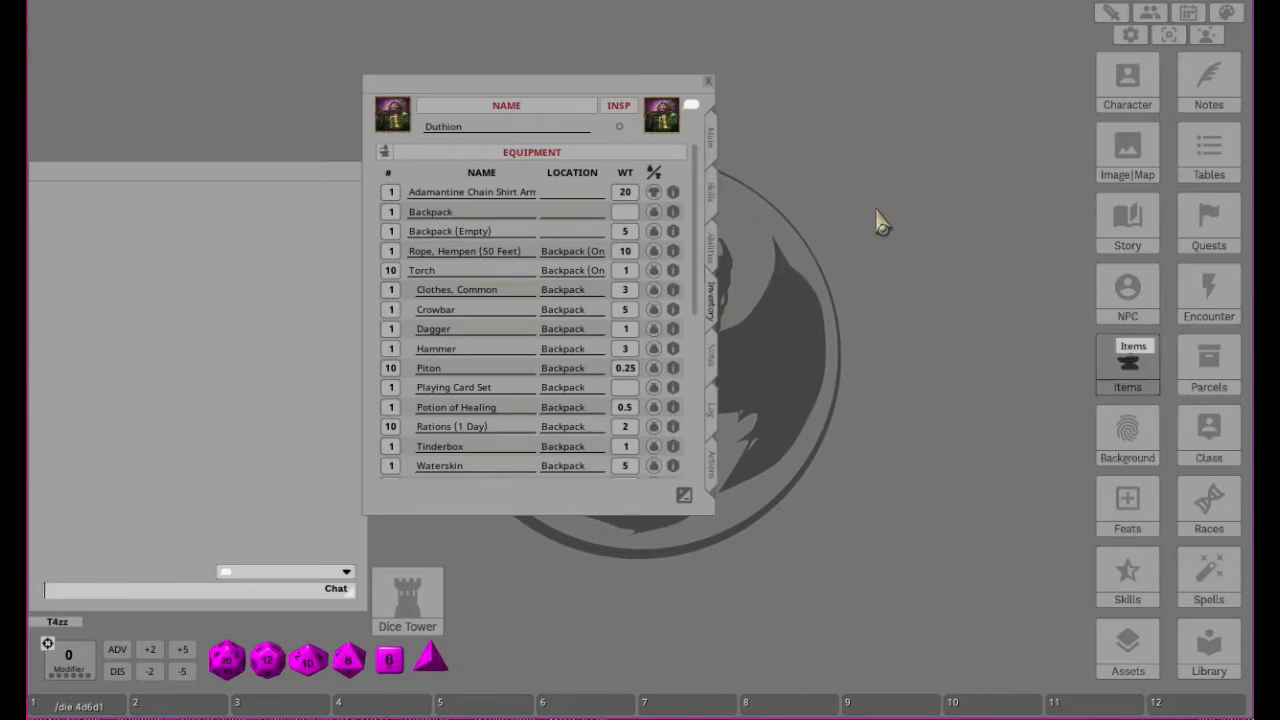
pyautogui.moveTo(664, 88); pyautogui.dragTo(933, 74)
pyautogui.click(882, 384)
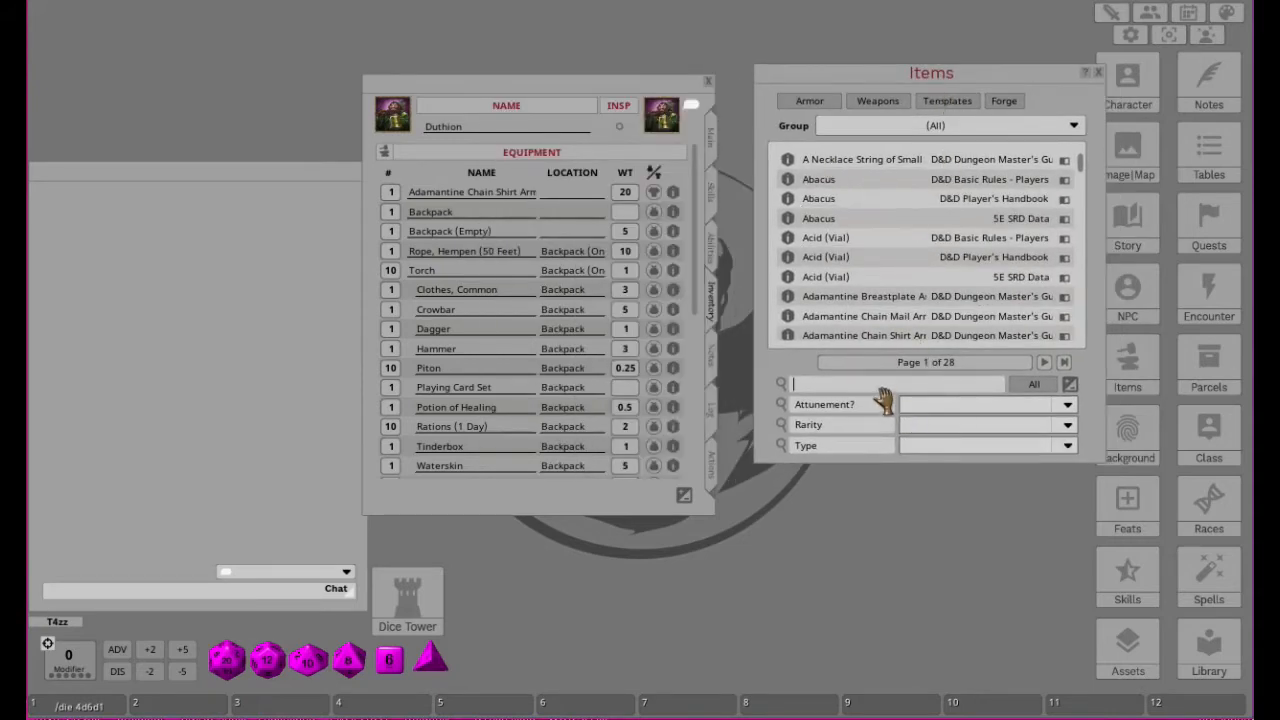
pyautogui.write('ddaggers')
pyautogui.press('Return')
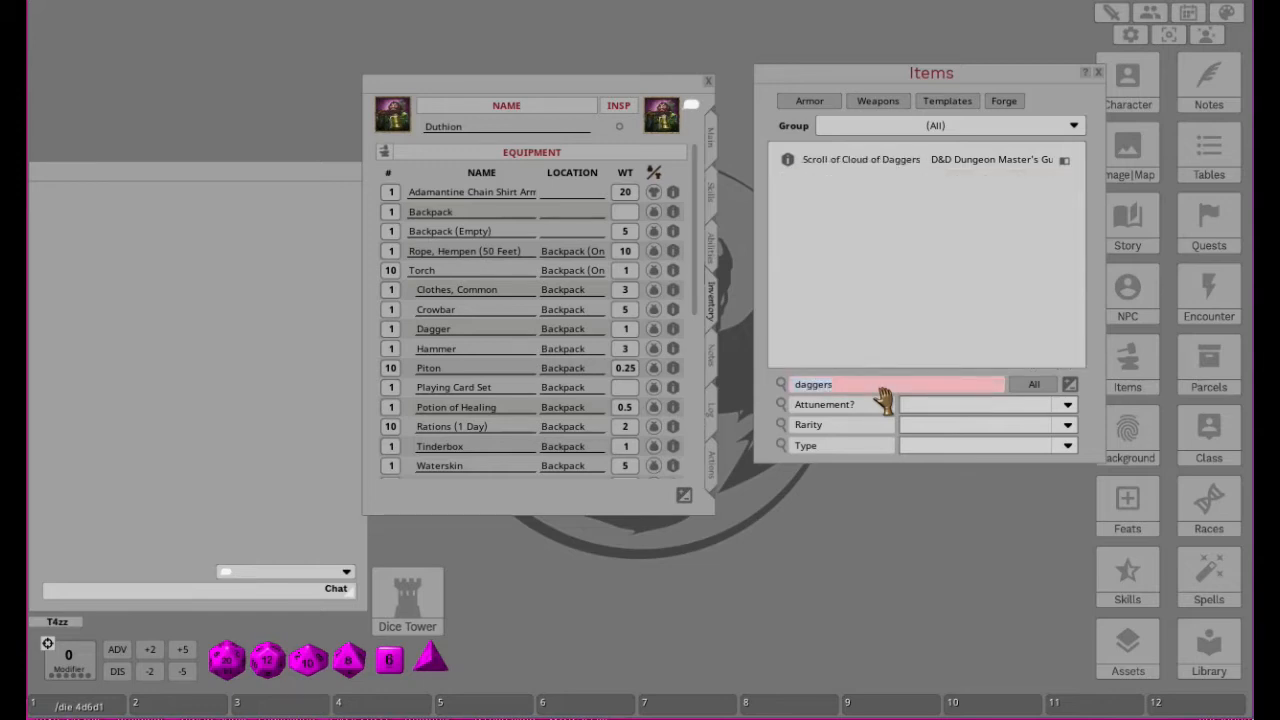
pyautogui.press('BackSpace')
pyautogui.press('Return')
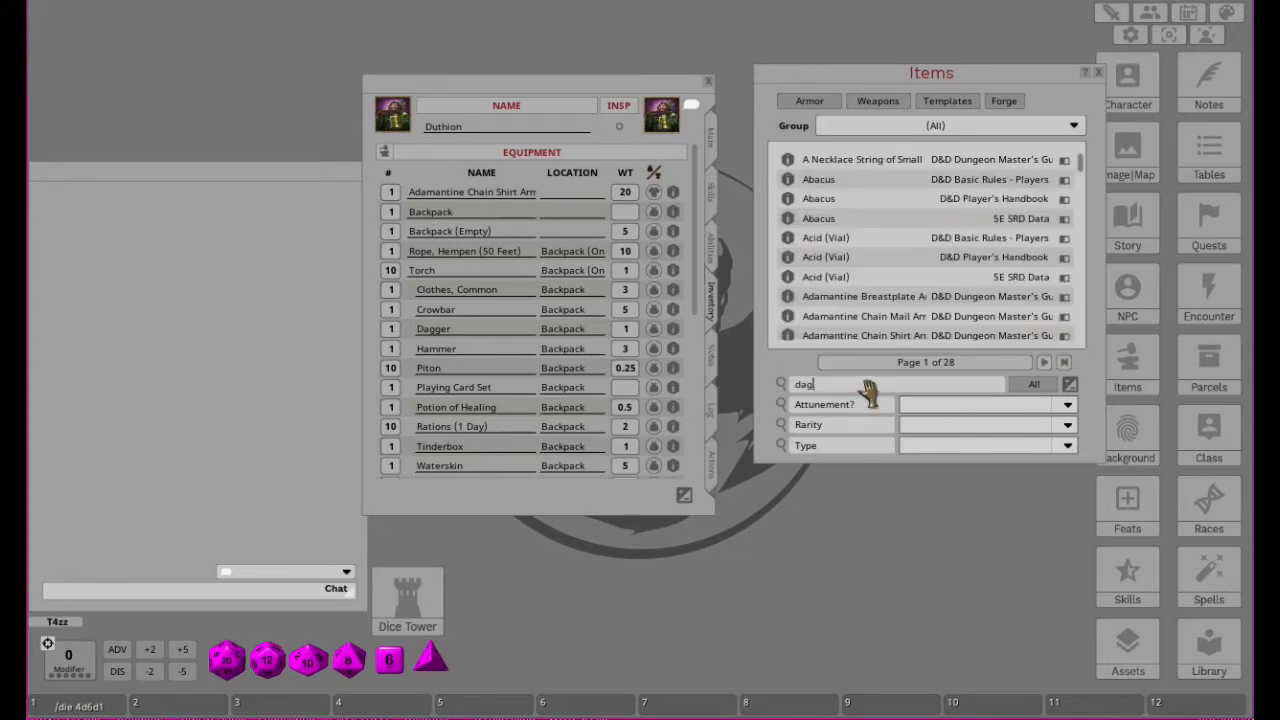
pyautogui.press('Return')
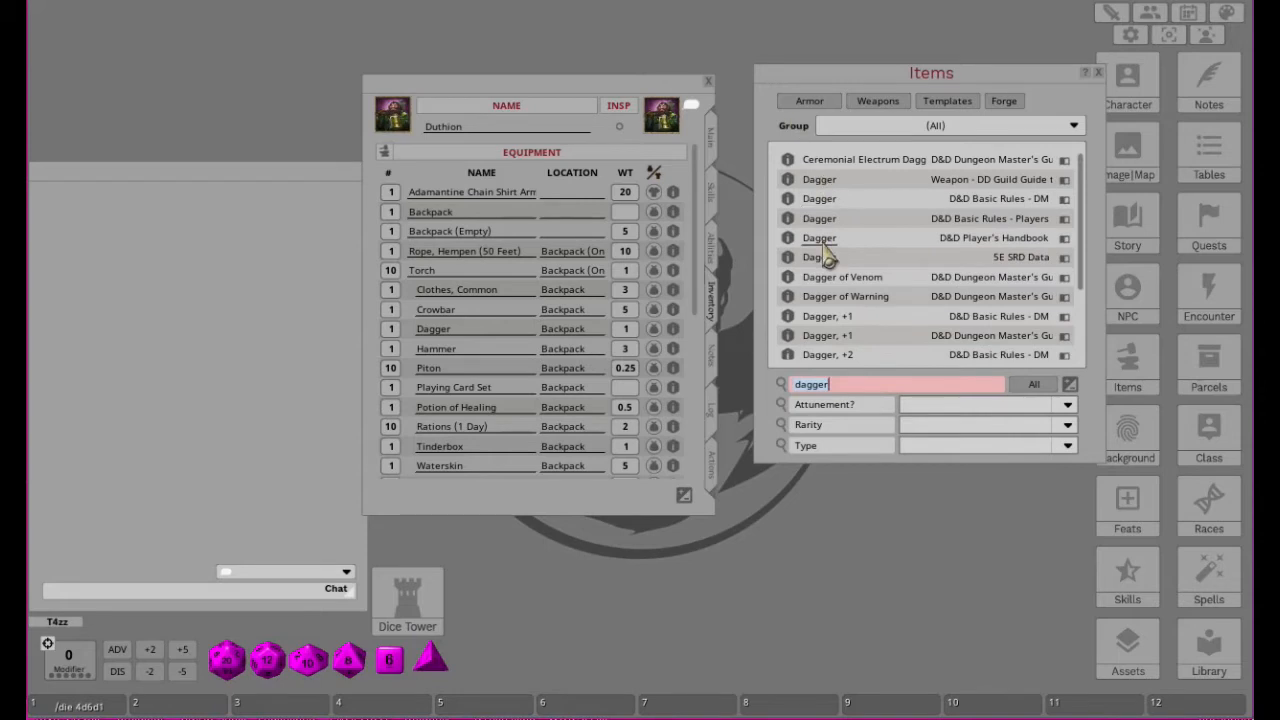
# Step: Add a Dagger from the item list to Duthion's inventory and check the equipment and weapon lists for it
pyautogui.moveTo(789, 254); pyautogui.dragTo(551, 331)
pyautogui.click(714, 462)
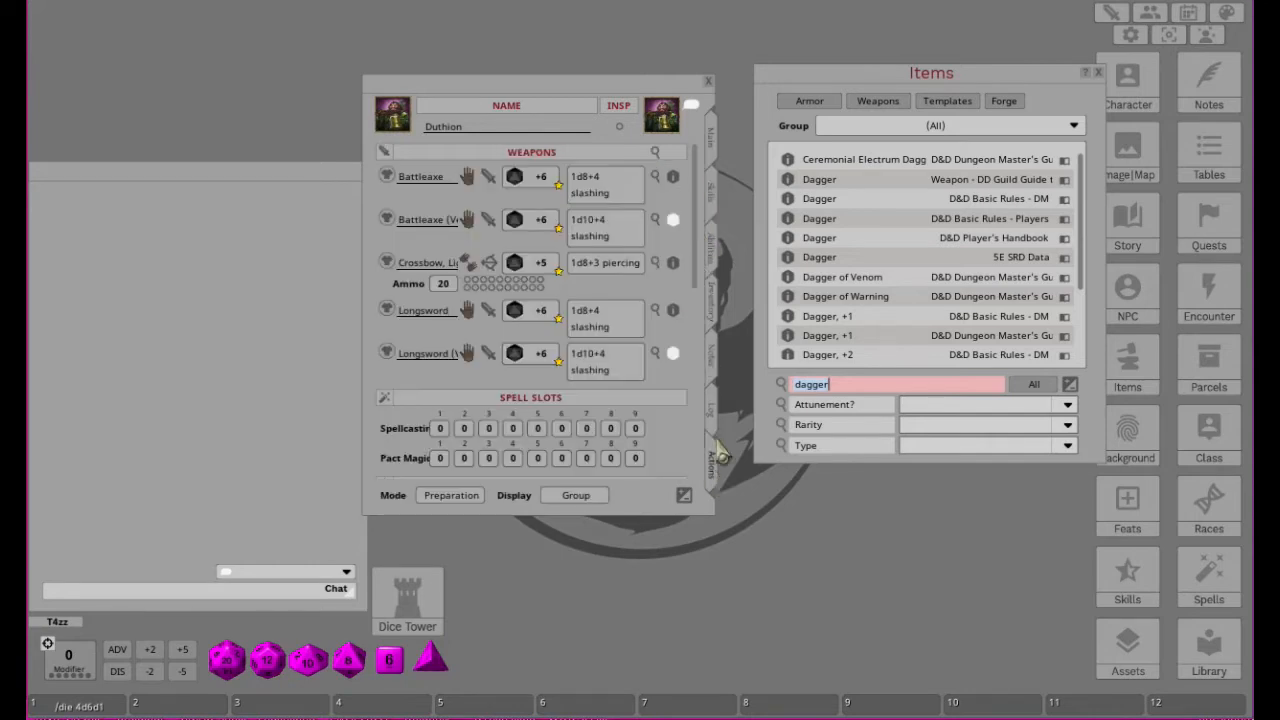
pyautogui.scroll(-4, 622, 305)
pyautogui.scroll(3, 622, 305)
pyautogui.click(711, 292)
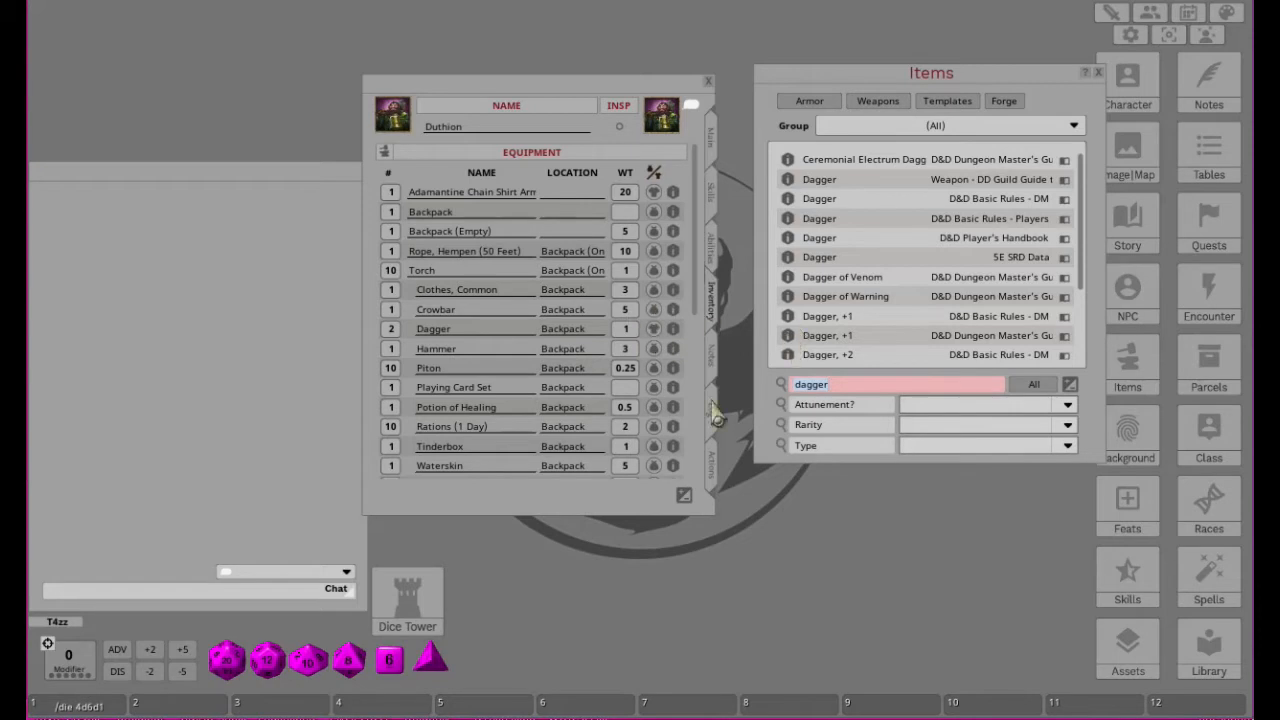
pyautogui.click(714, 481)
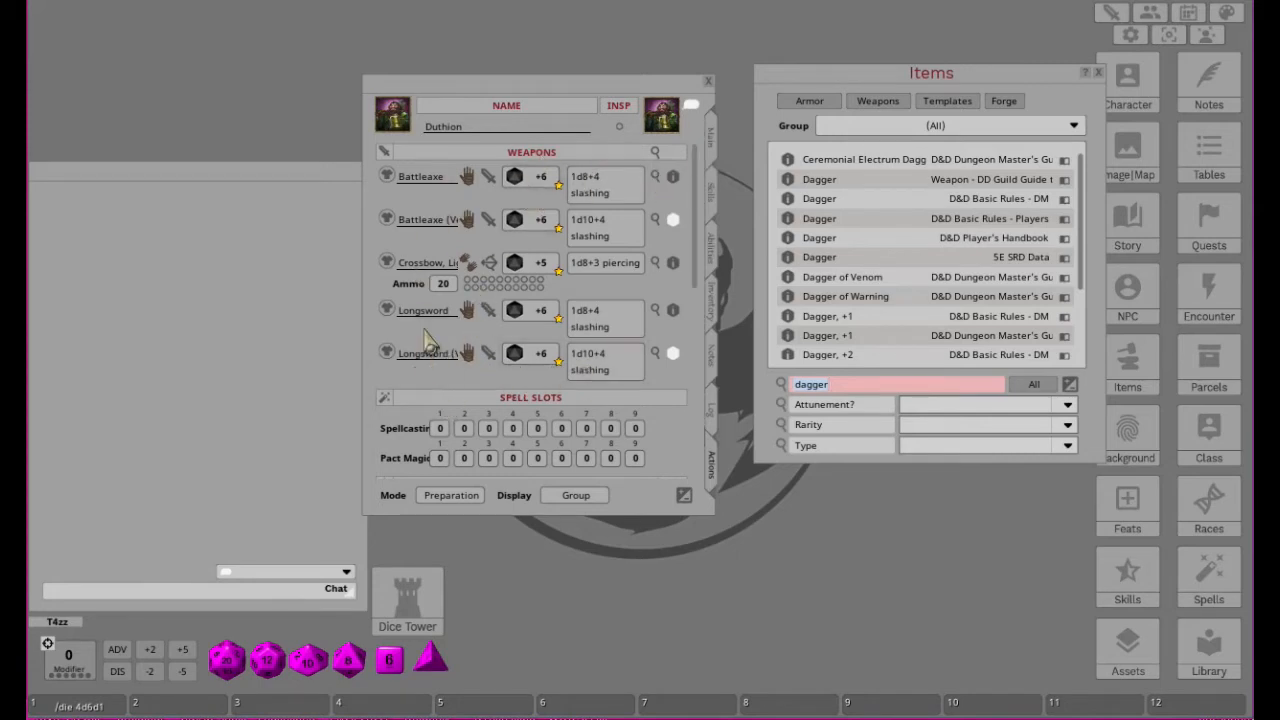
pyautogui.click(716, 320)
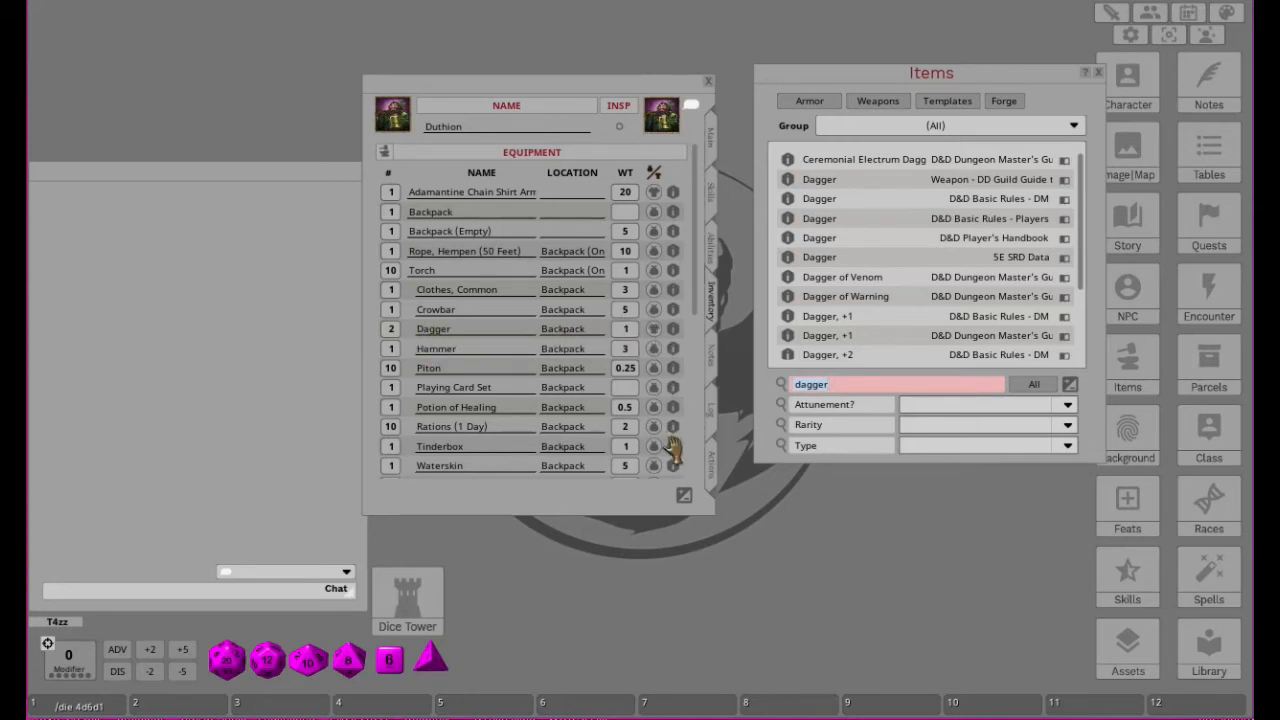
pyautogui.click(713, 478)
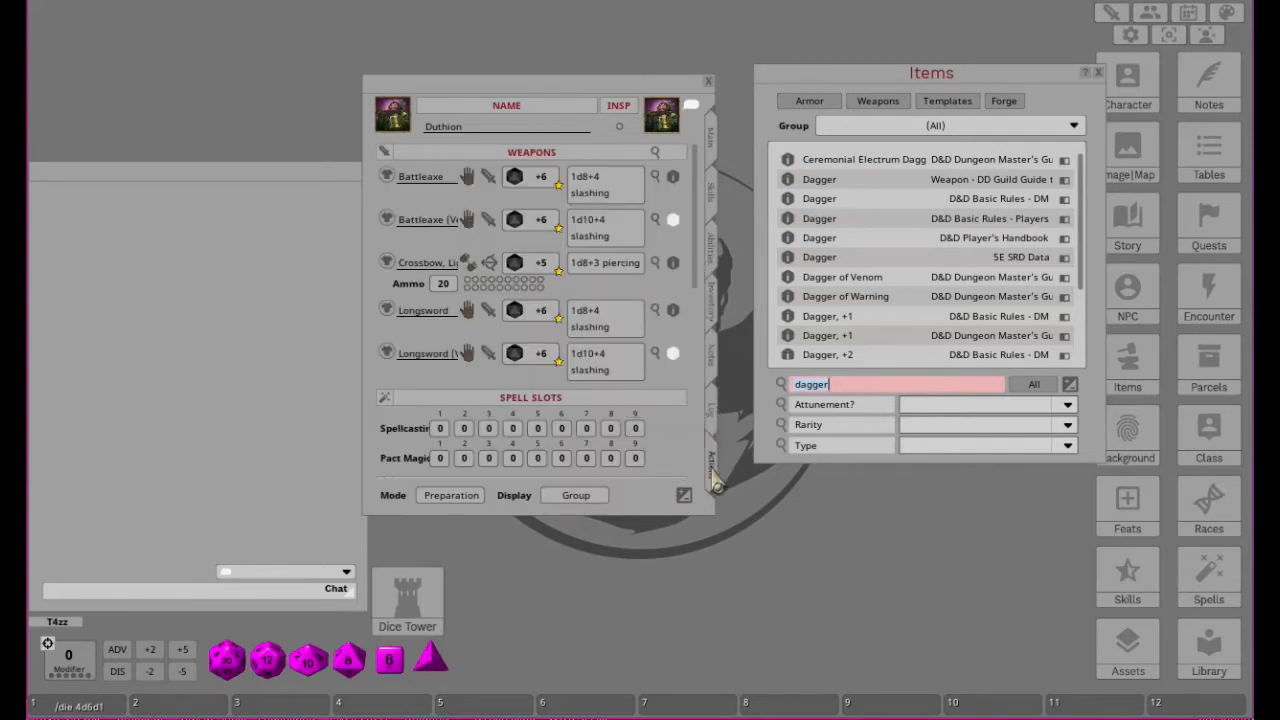
# Step: Reopen Duthion's character sheet beside the relocated Items window and compare its inventory with its weapon list
pyautogui.click(709, 82)
pyautogui.moveTo(970, 78); pyautogui.dragTo(378, 50)
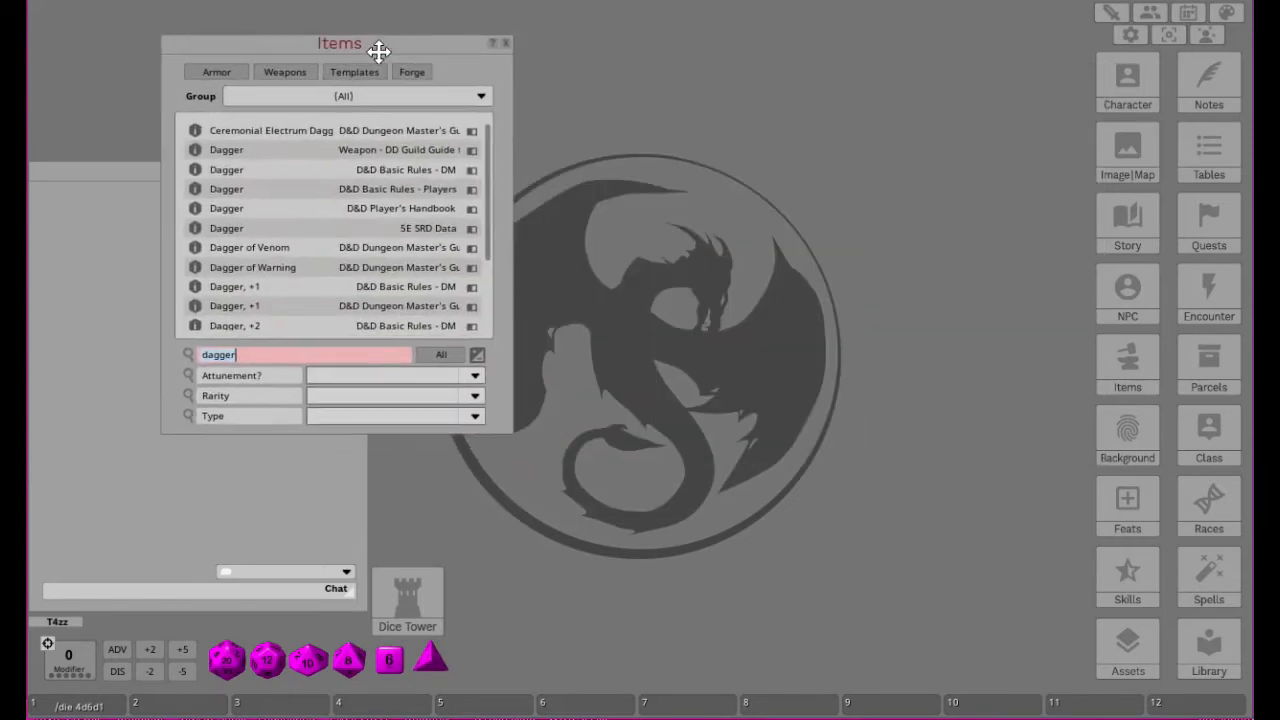
pyautogui.click(1127, 80)
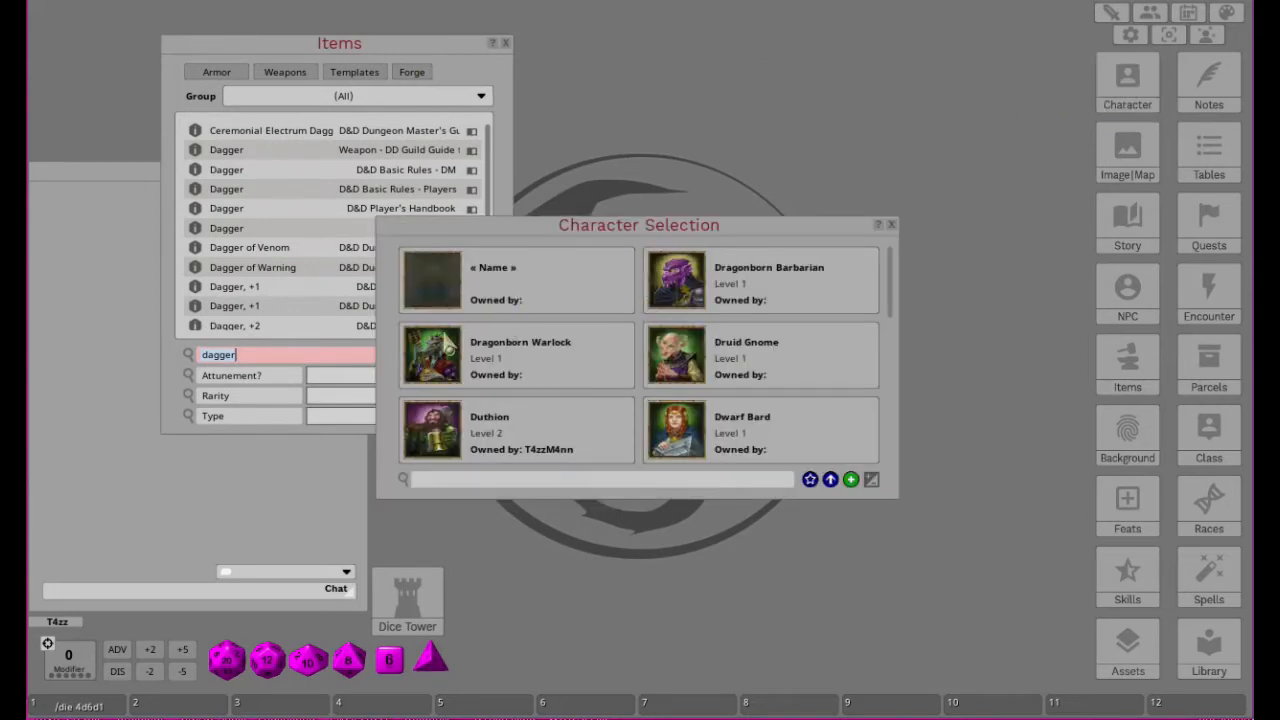
pyautogui.click(455, 455)
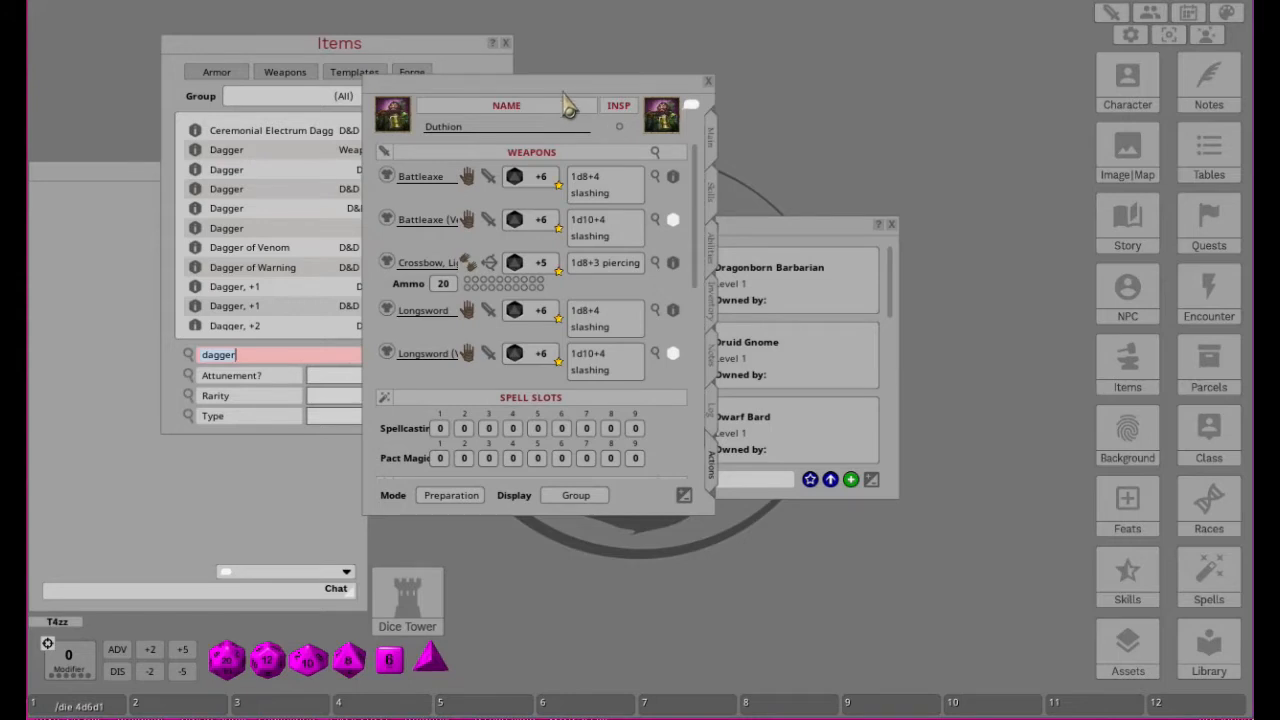
pyautogui.scroll(-3, 700, 240)
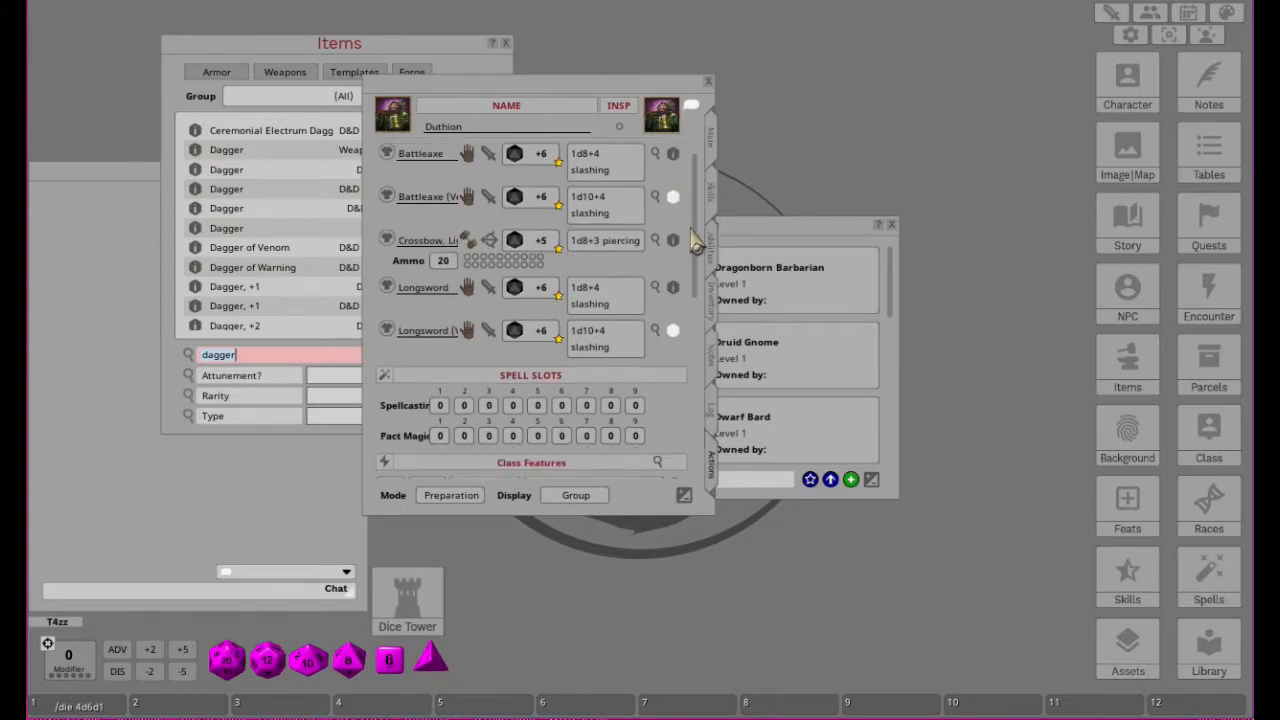
pyautogui.scroll(3, 700, 240)
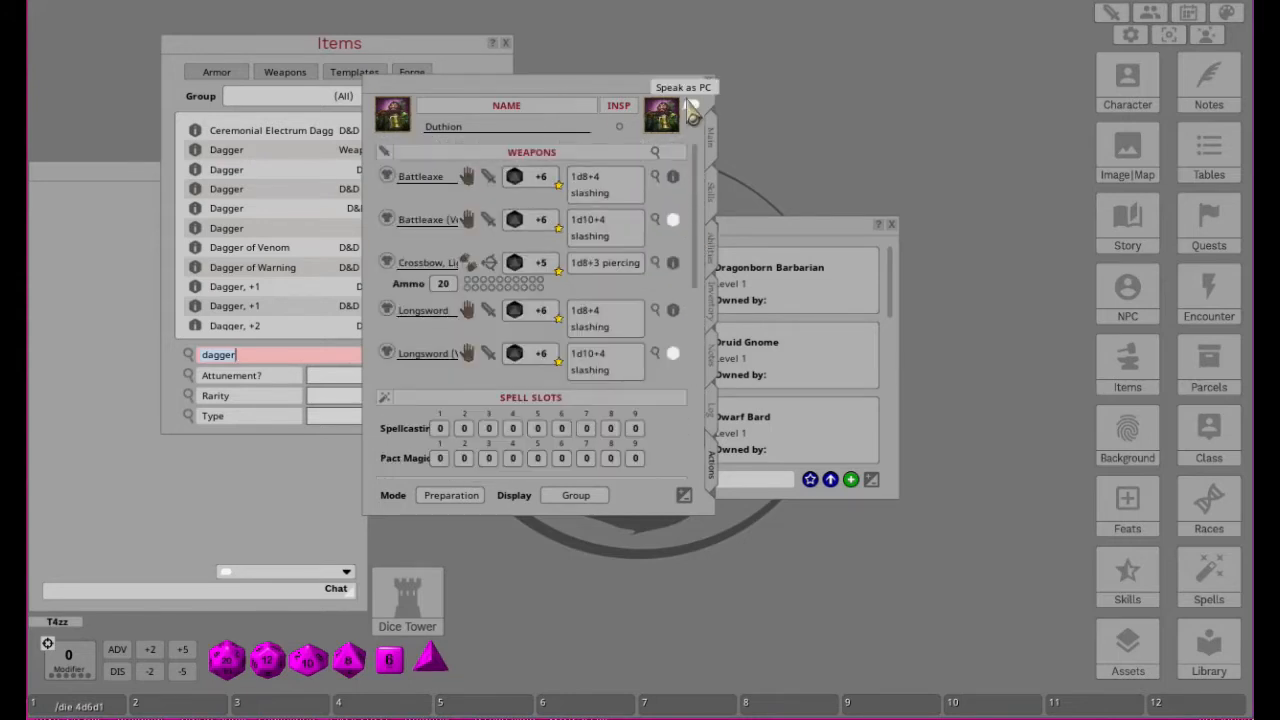
pyautogui.click(891, 225)
pyautogui.moveTo(526, 96); pyautogui.dragTo(683, 55)
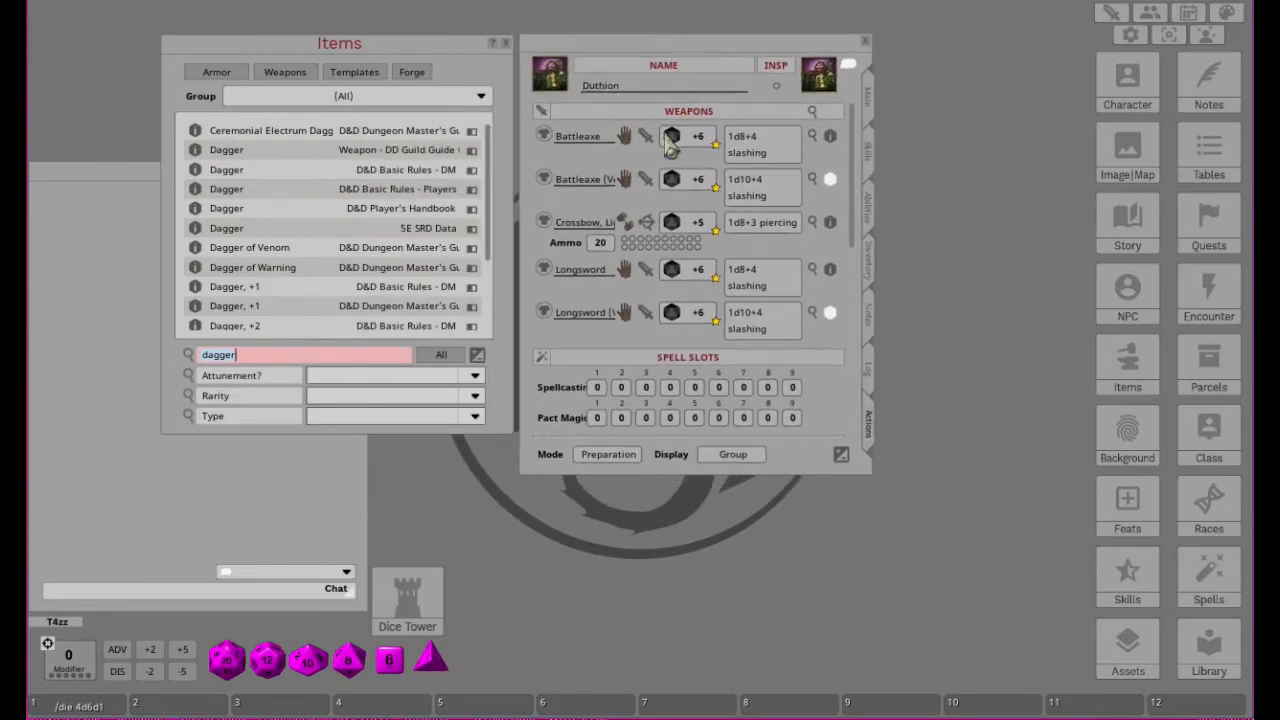
pyautogui.click(870, 270)
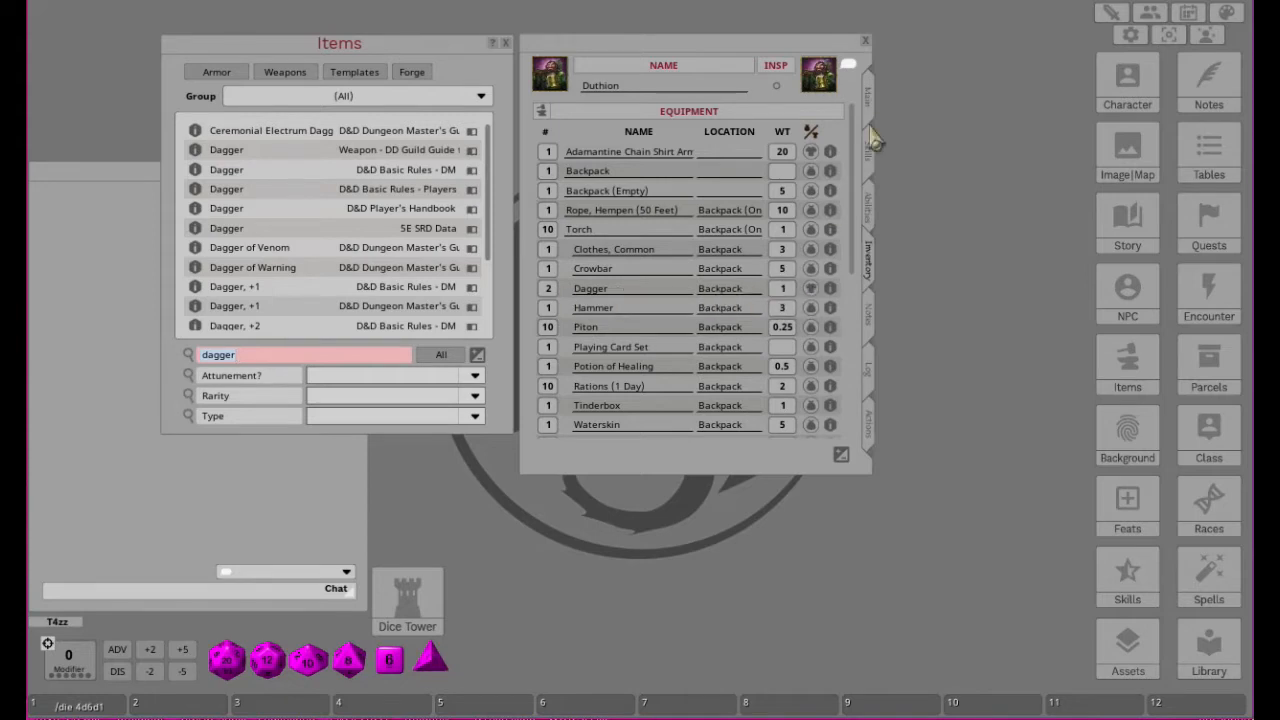
pyautogui.click(870, 425)
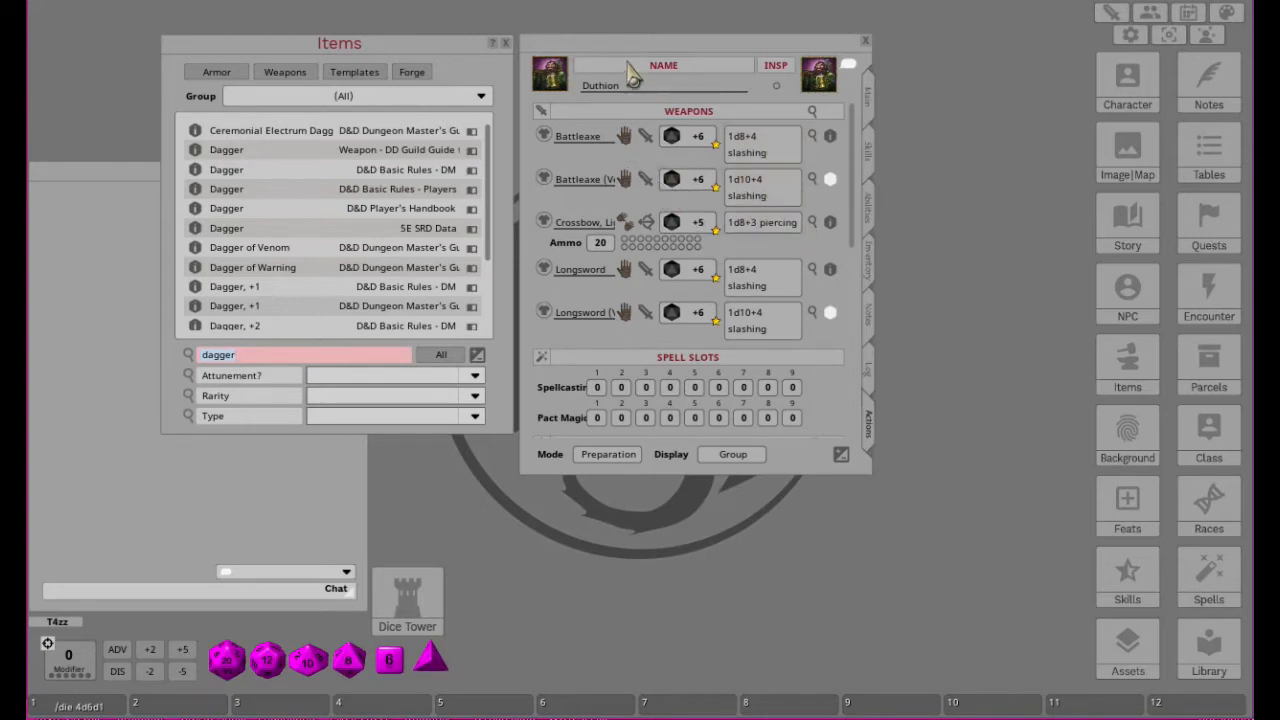
# Step: Switch the Battleaxe to two-handed use and delete the versatile Battleaxe and Longsword entries from Duthion's weapons
pyautogui.click(628, 143)
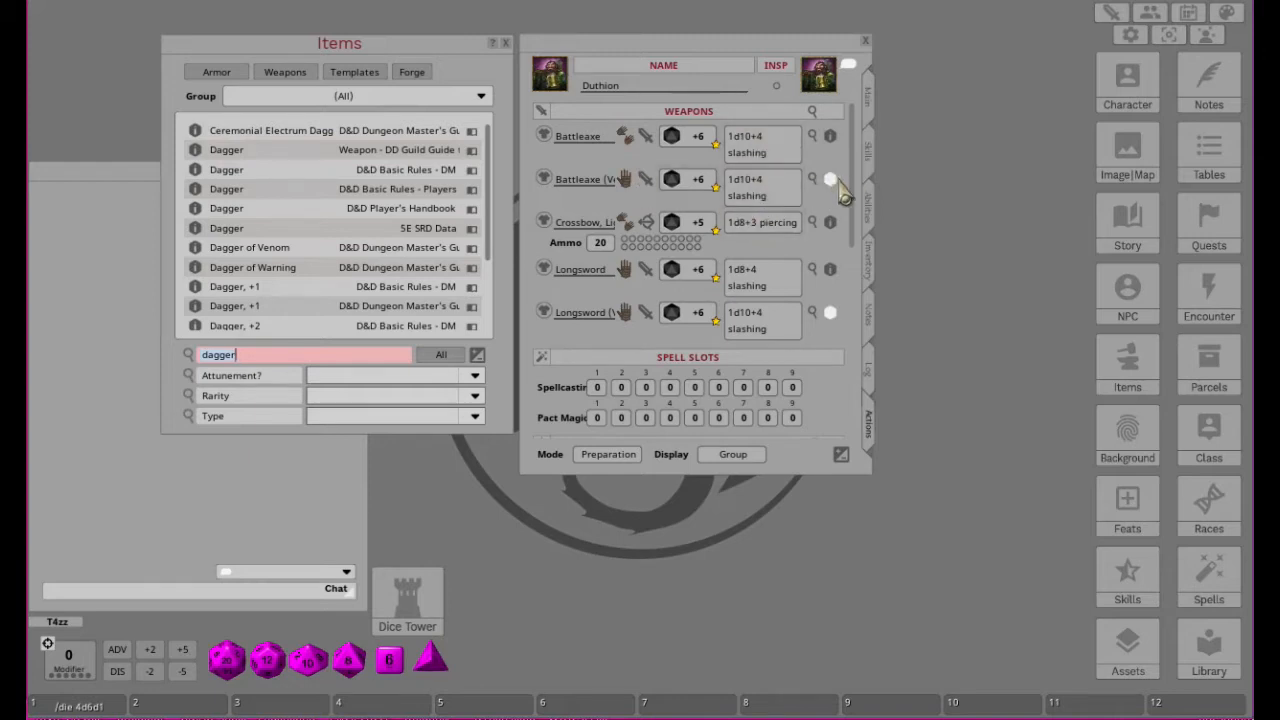
pyautogui.click(841, 455)
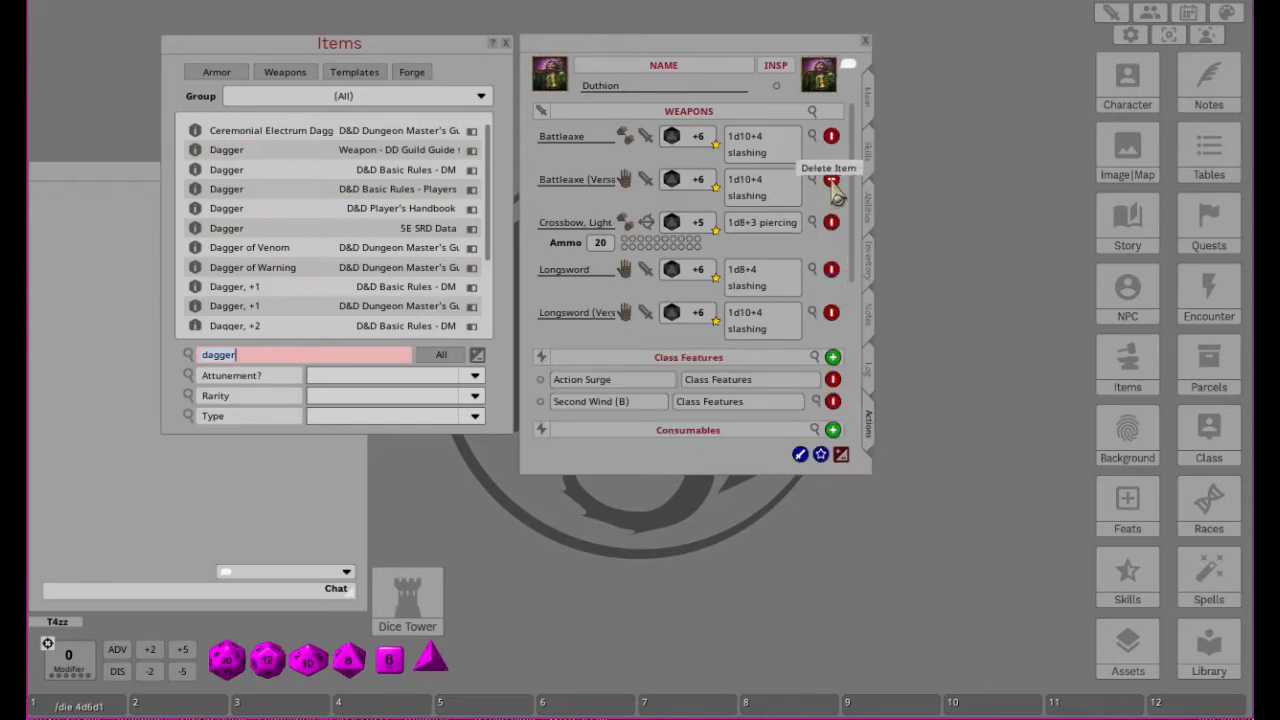
pyautogui.click(831, 179)
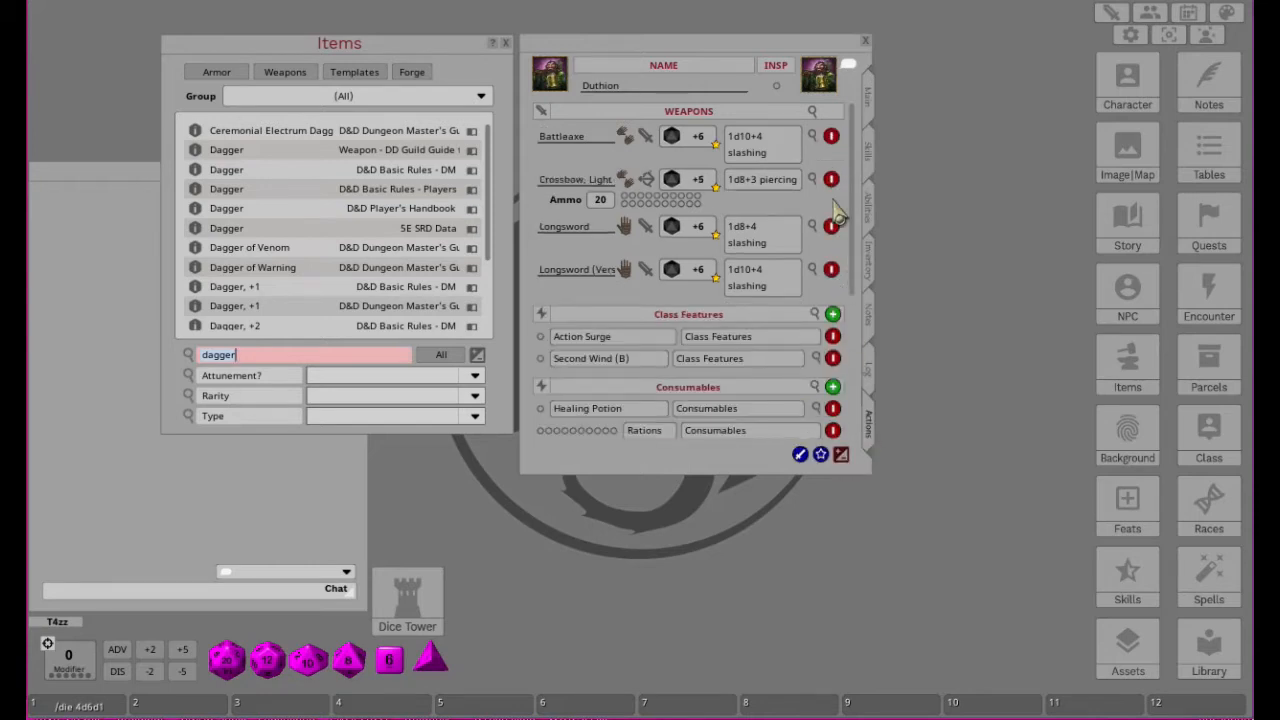
pyautogui.click(831, 270)
pyautogui.click(841, 455)
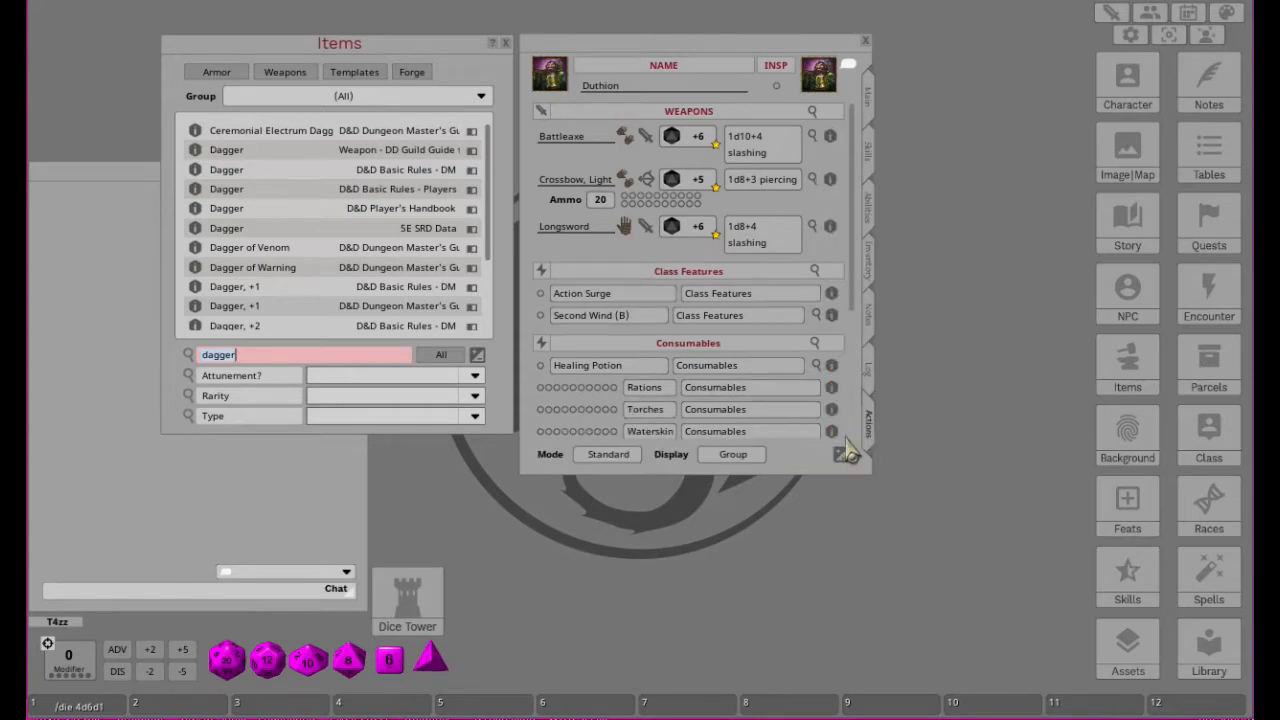
# Step: Toggle the handling of the Battleaxe and Longsword, ending with both one-handed, and close Duthion's sheet
pyautogui.click(630, 146)
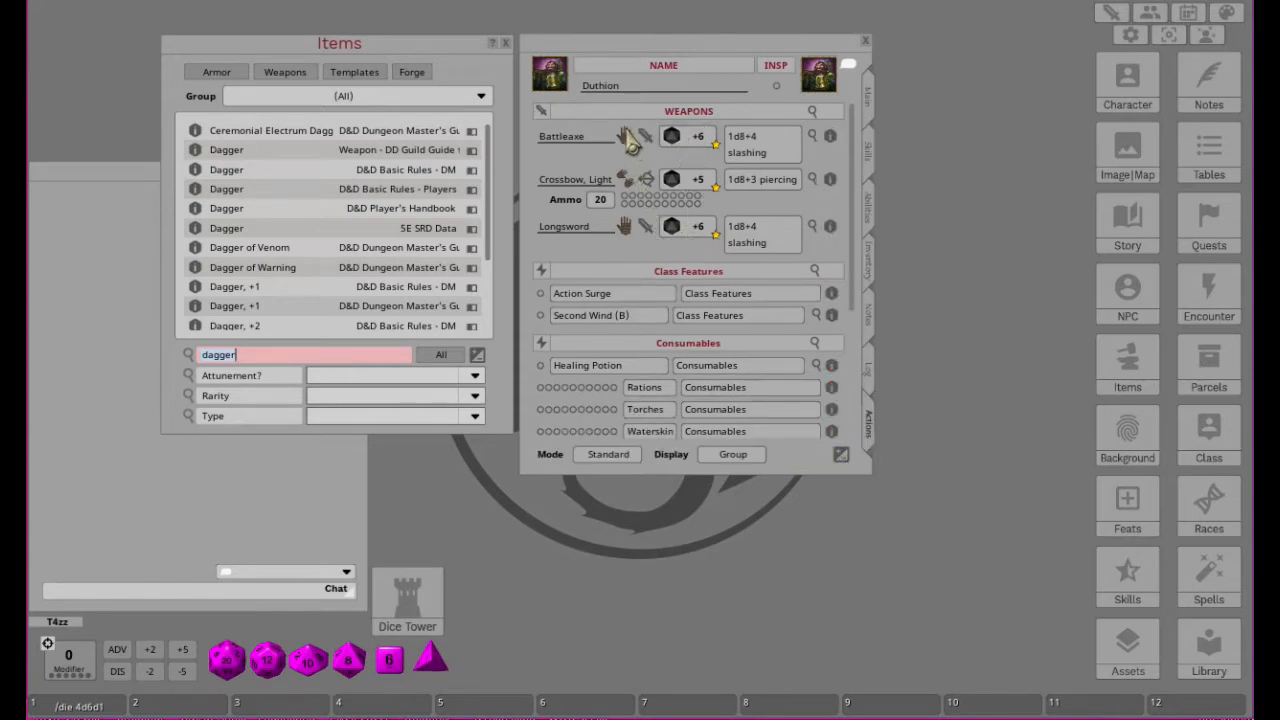
pyautogui.click(628, 138)
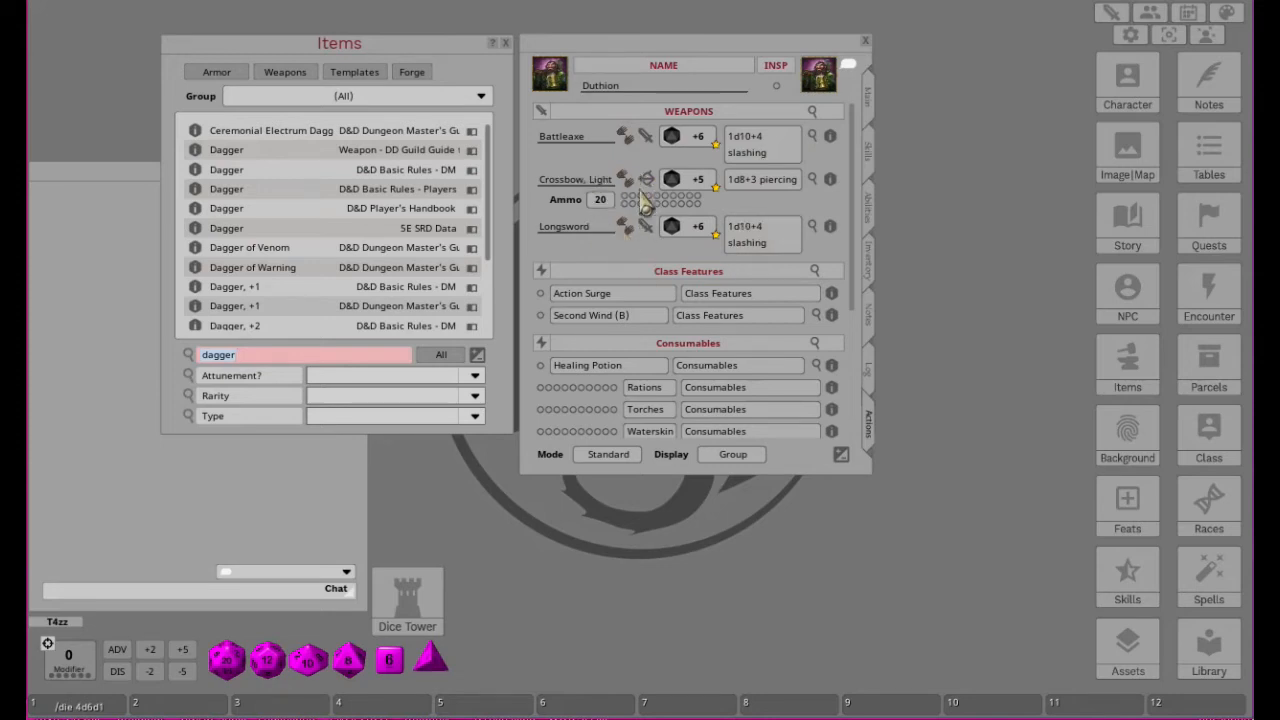
pyautogui.click(625, 227)
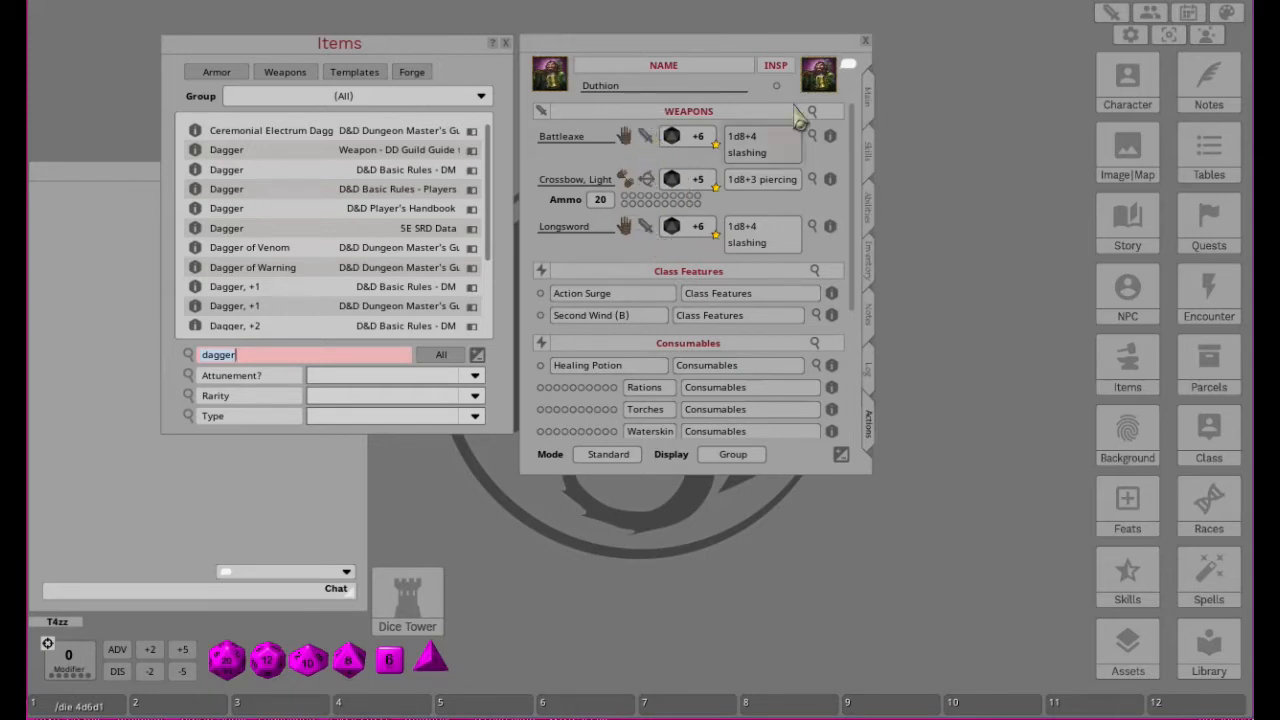
pyautogui.click(866, 43)
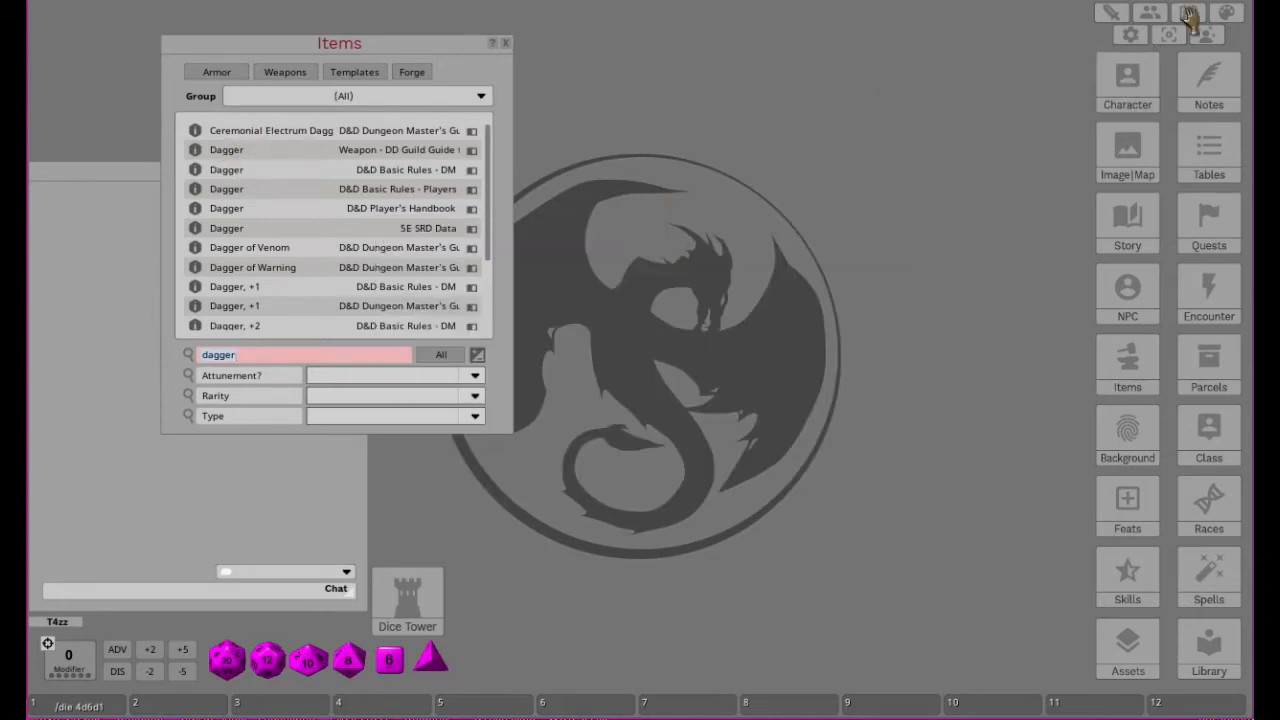
# Step: Open Etheena's character sheet from the character list and place it beside the Items window
pyautogui.click(1128, 88)
pyautogui.moveTo(641, 224); pyautogui.dragTo(804, 40)
pyautogui.scroll(-3, 771, 180)
pyautogui.scroll(-1, 764, 201)
pyautogui.click(606, 193)
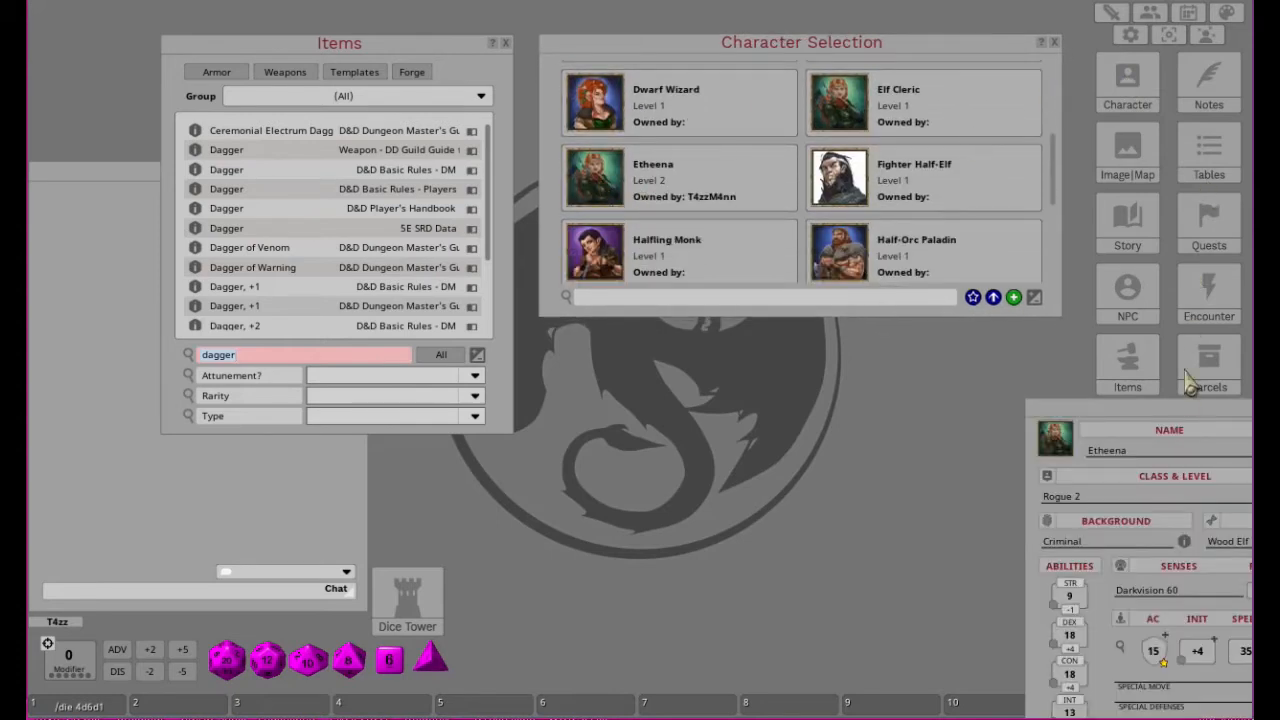
pyautogui.moveTo(1188, 425); pyautogui.dragTo(675, 95)
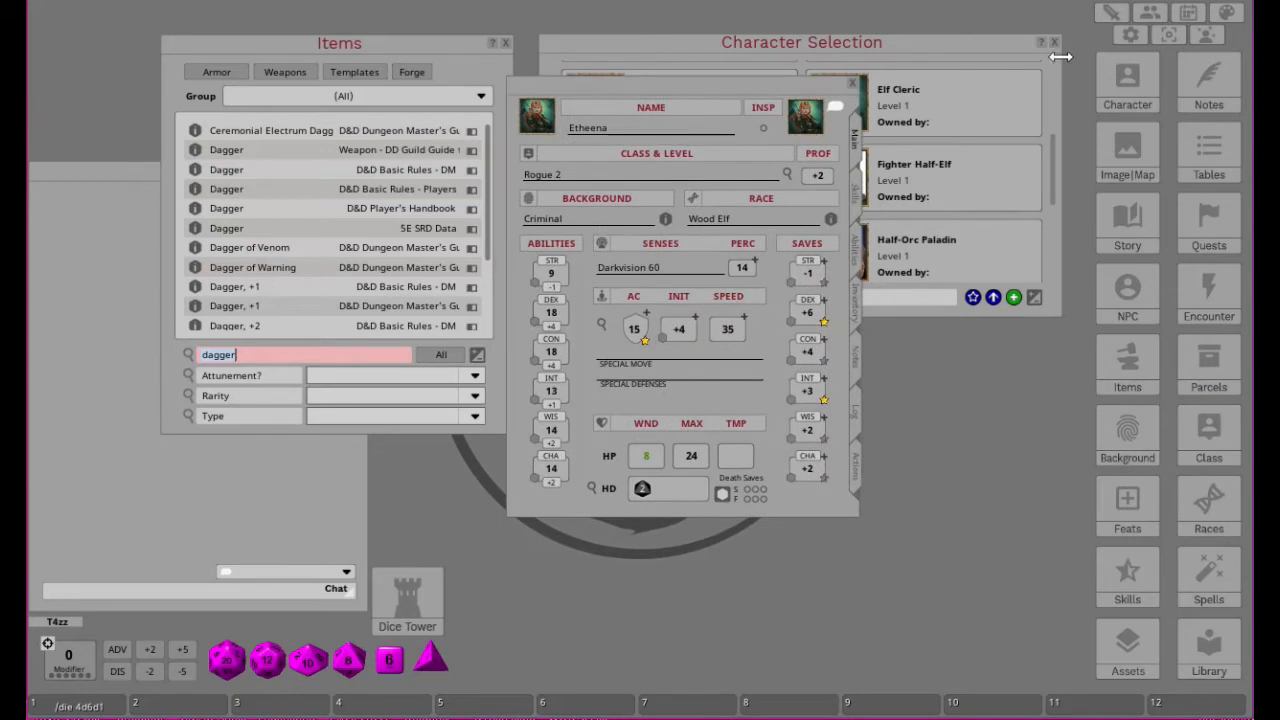
# Step: Close the character list and display the weapons on Etheena's Actions page beside the Items window
pyautogui.click(1054, 43)
pyautogui.moveTo(771, 69); pyautogui.dragTo(796, 23)
pyautogui.click(881, 440)
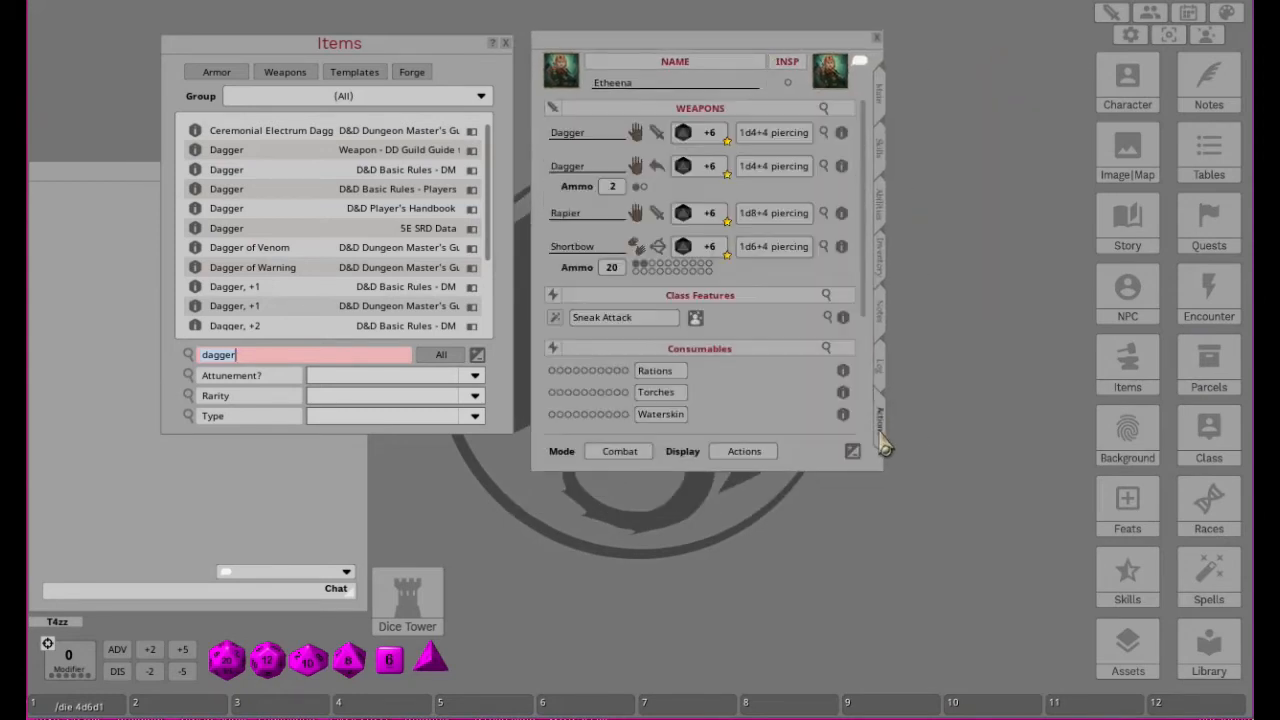
# Step: Switch each of Etheena's two Daggers to off-hand use and back to one-handed
pyautogui.click(637, 137)
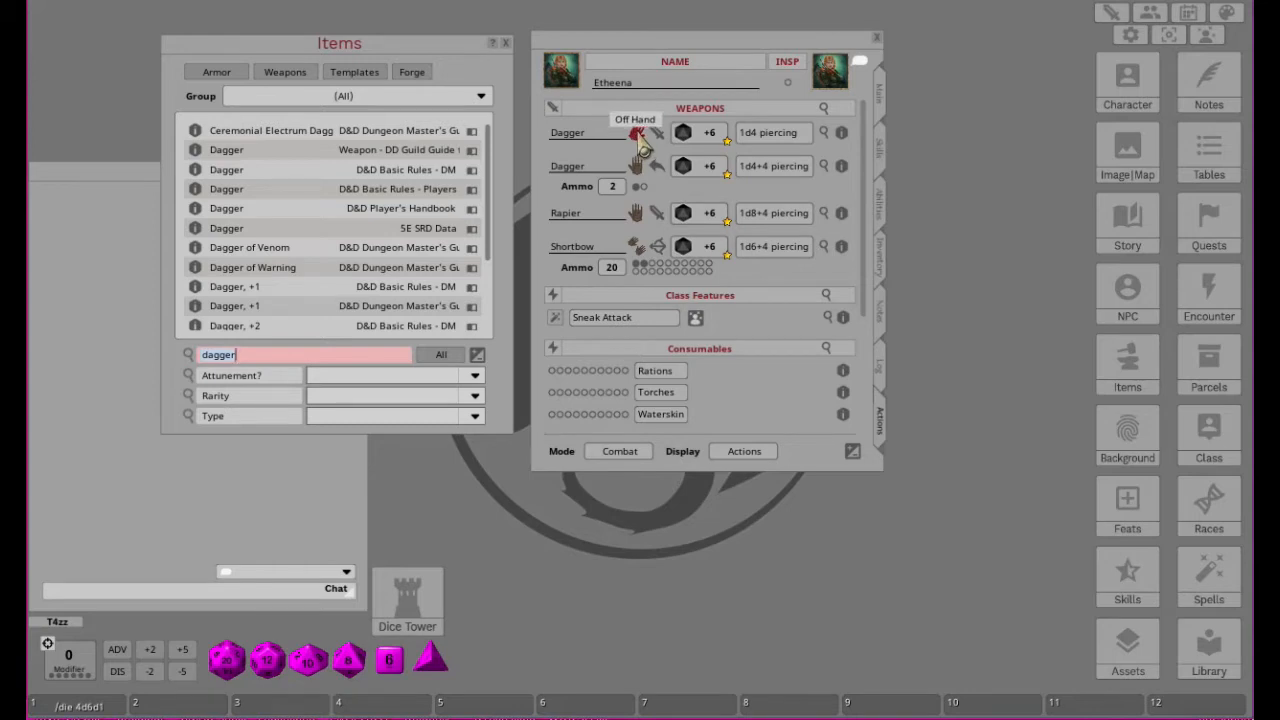
pyautogui.click(638, 137)
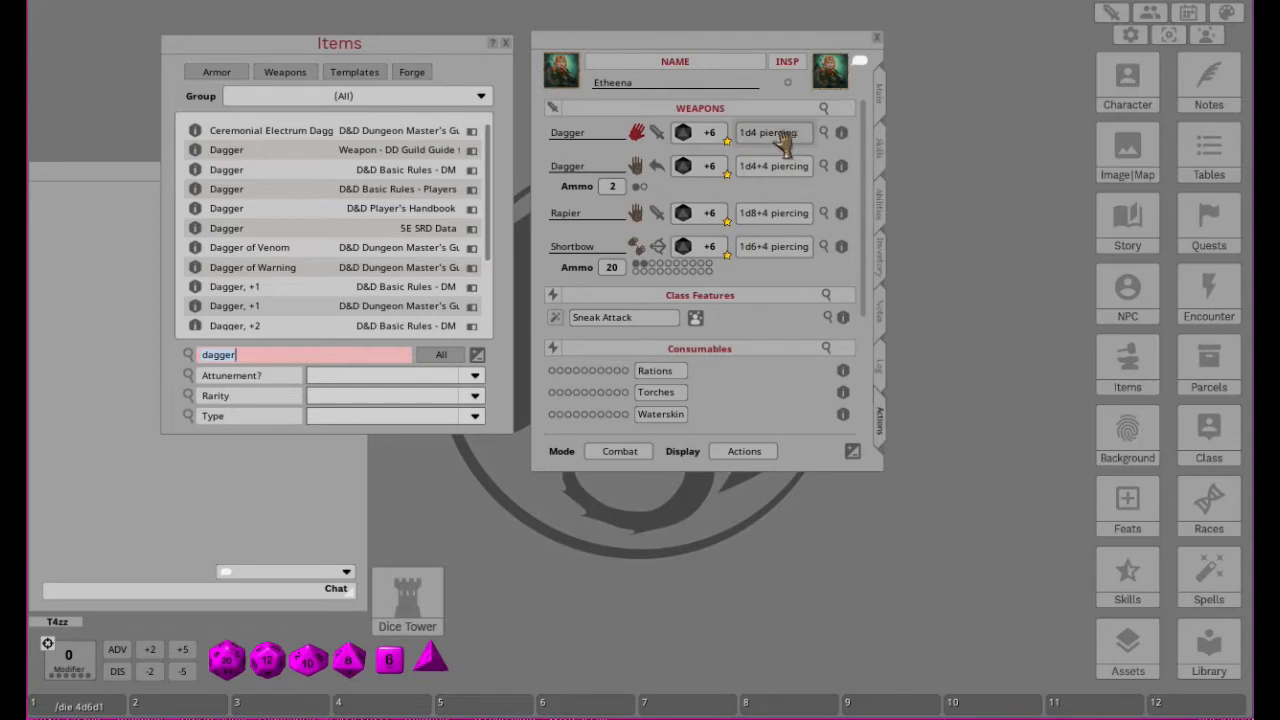
pyautogui.click(636, 134)
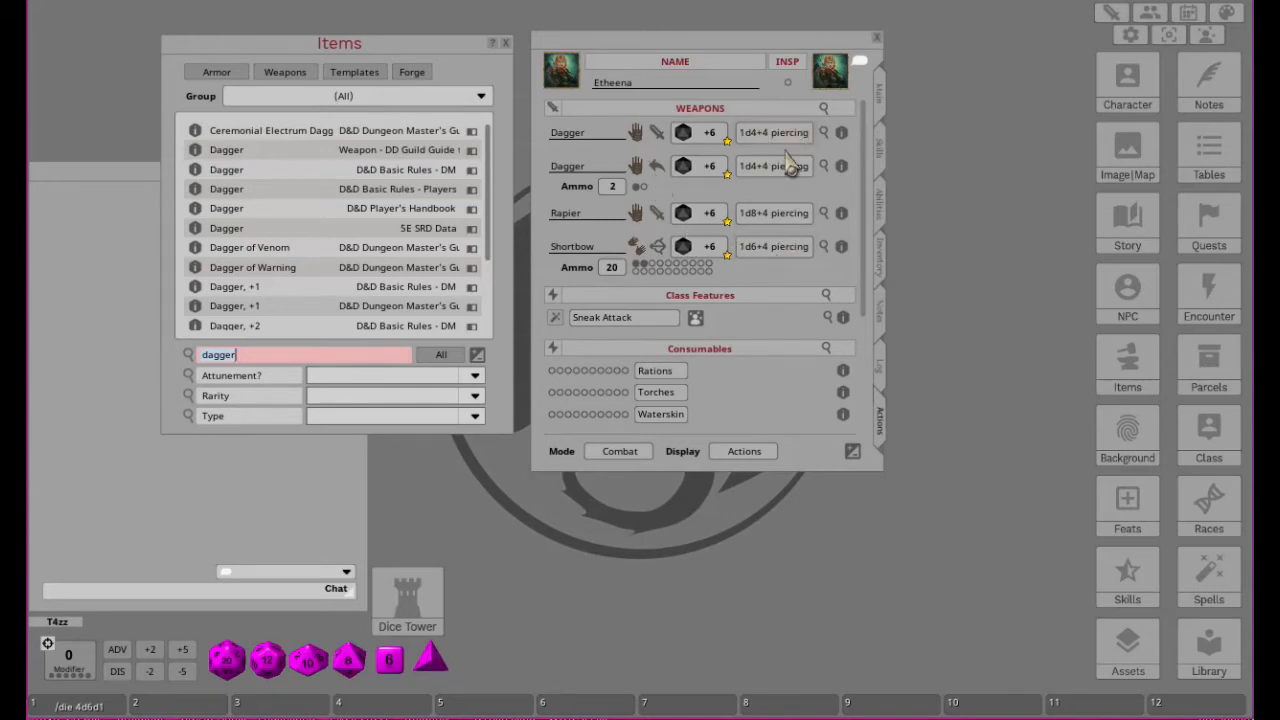
pyautogui.click(637, 166)
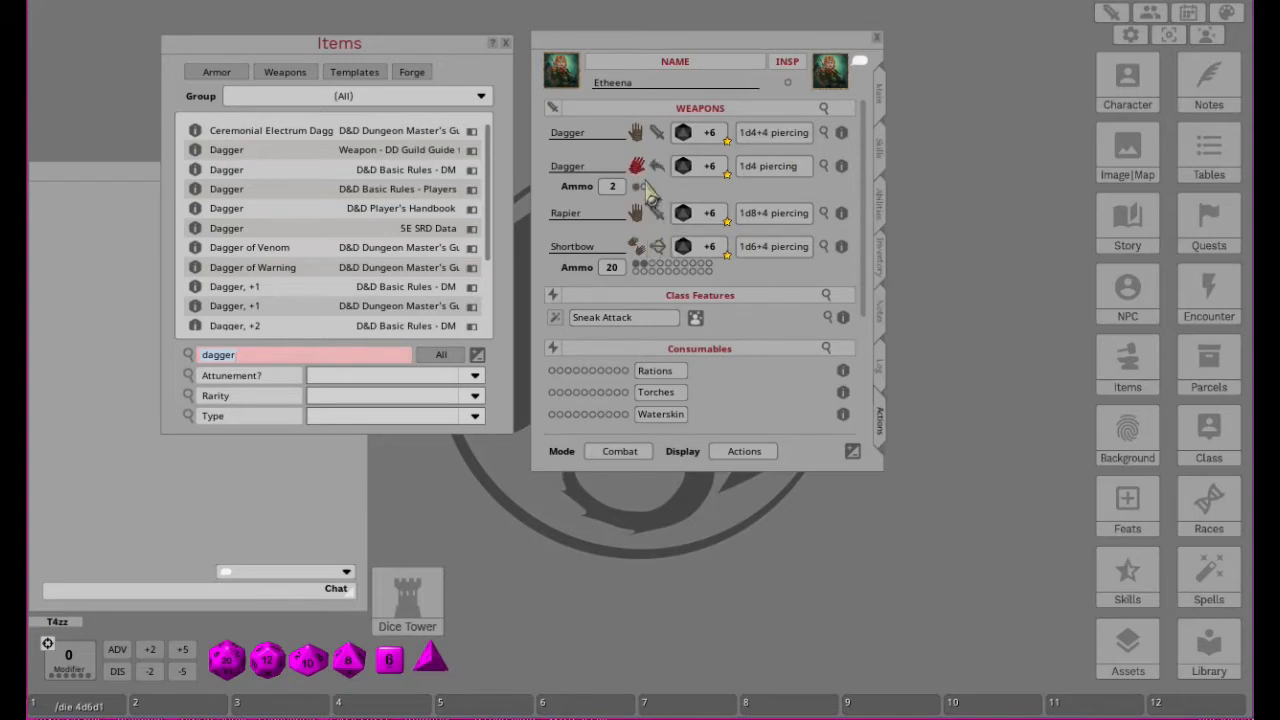
pyautogui.click(637, 168)
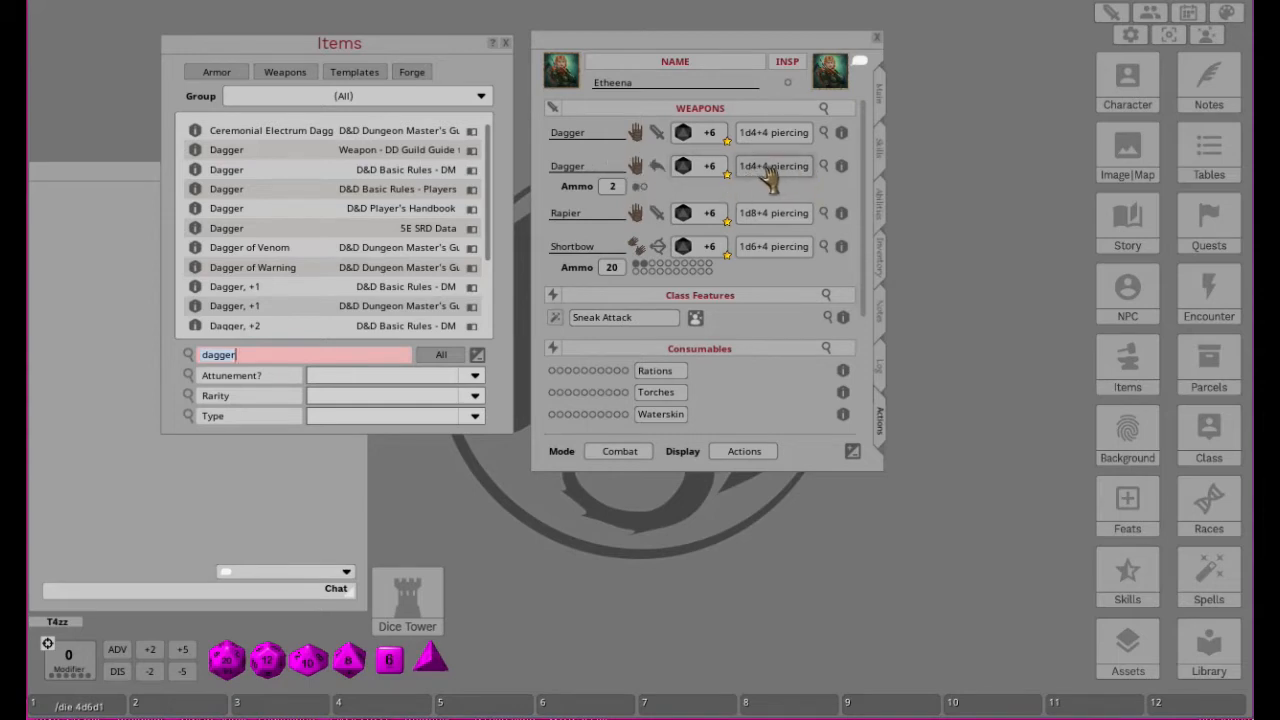
# Step: Cycle the attack types of Etheena's Daggers, ending with the first one thrown and the second one melee
pyautogui.click(657, 166)
pyautogui.click(657, 166)
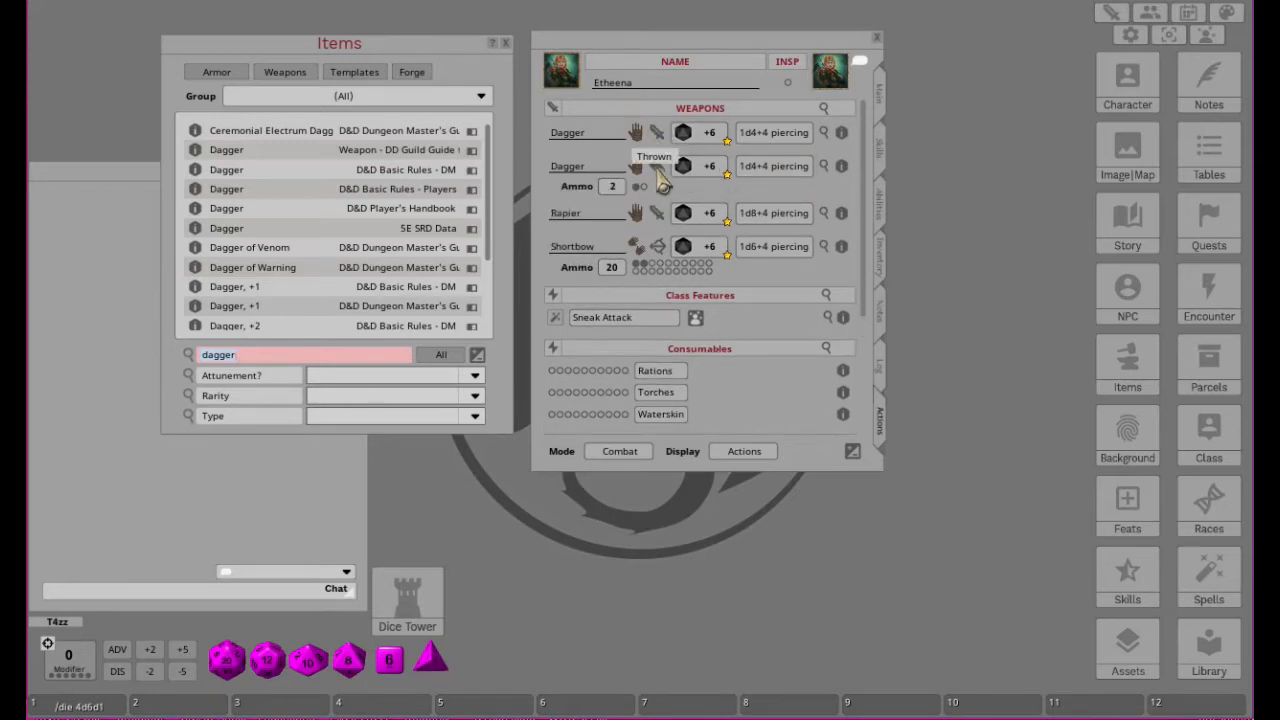
pyautogui.click(658, 170)
pyautogui.click(658, 170)
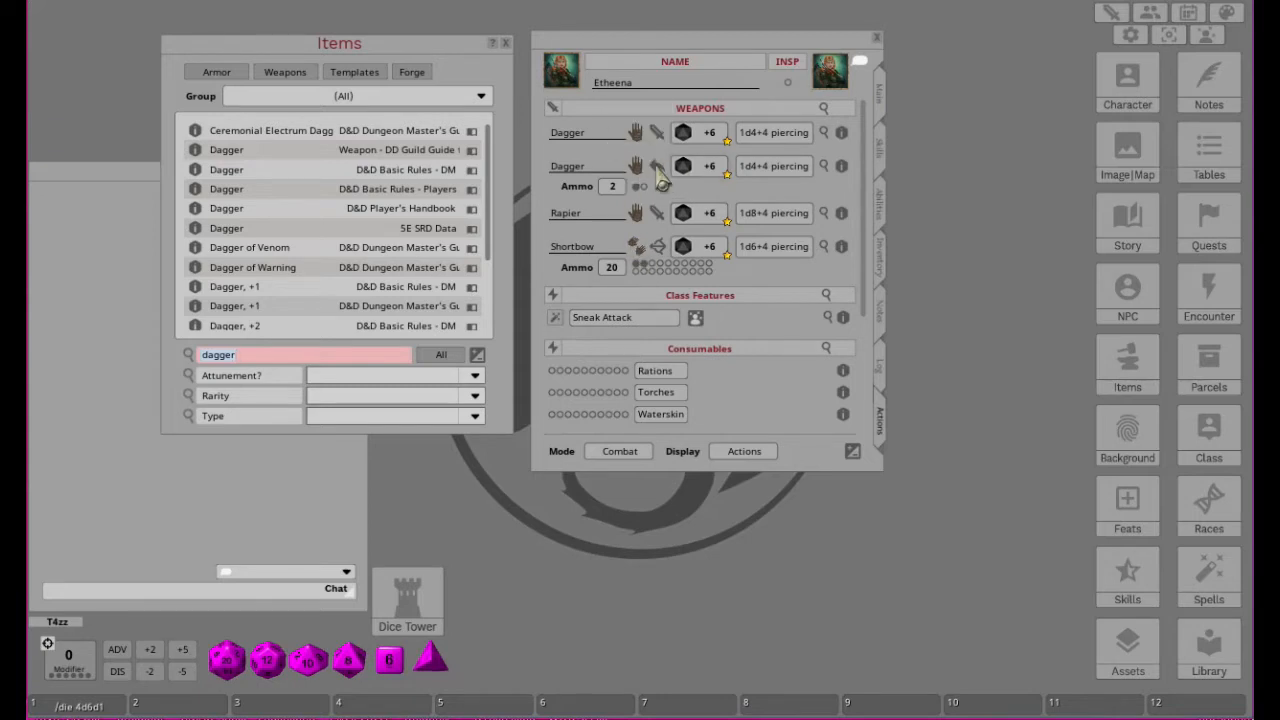
pyautogui.click(656, 133)
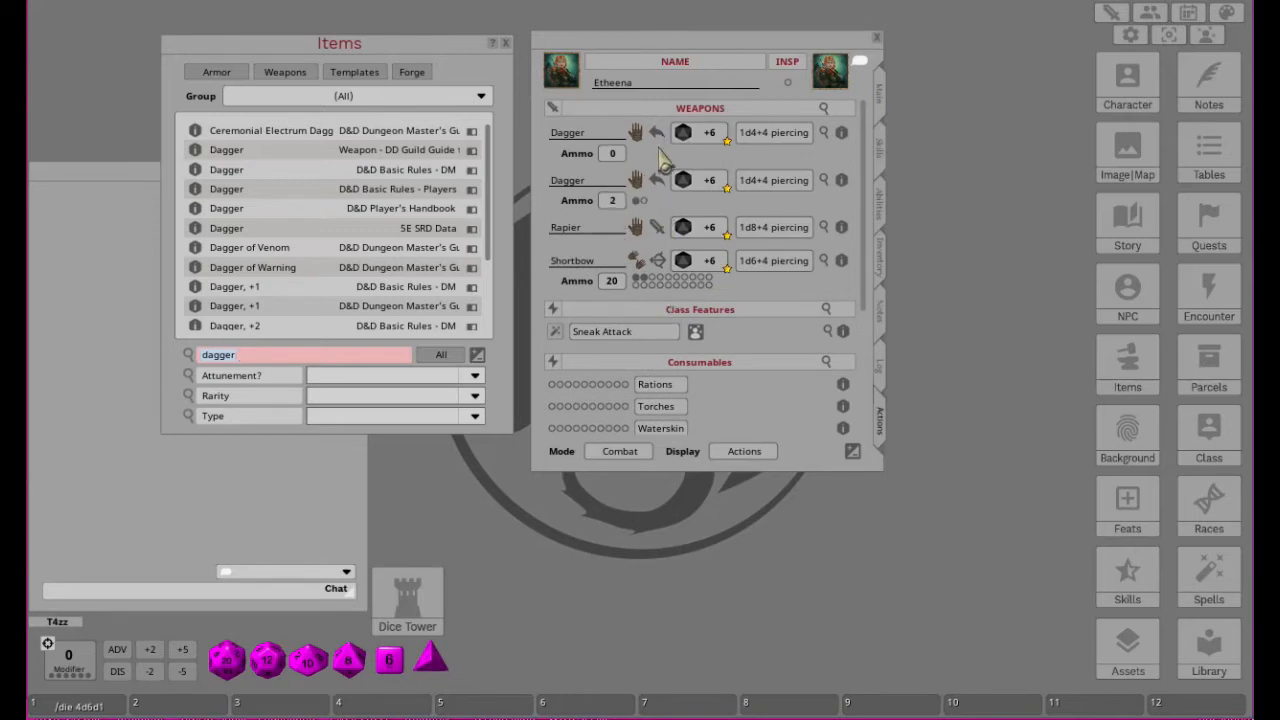
pyautogui.click(657, 180)
pyautogui.click(657, 180)
pyautogui.click(657, 180)
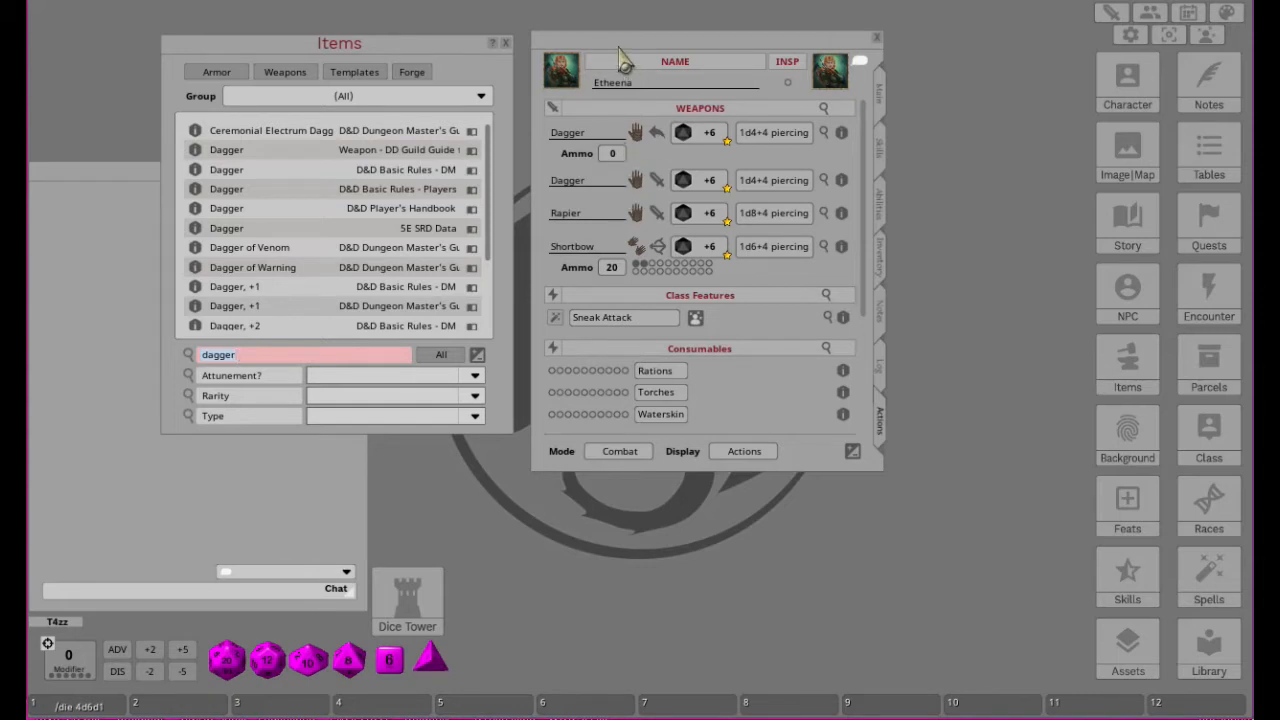
# Step: Close Etheena's sheet and the Items window, and open Options in the upper part of the tabletop
pyautogui.click(877, 38)
pyautogui.click(506, 45)
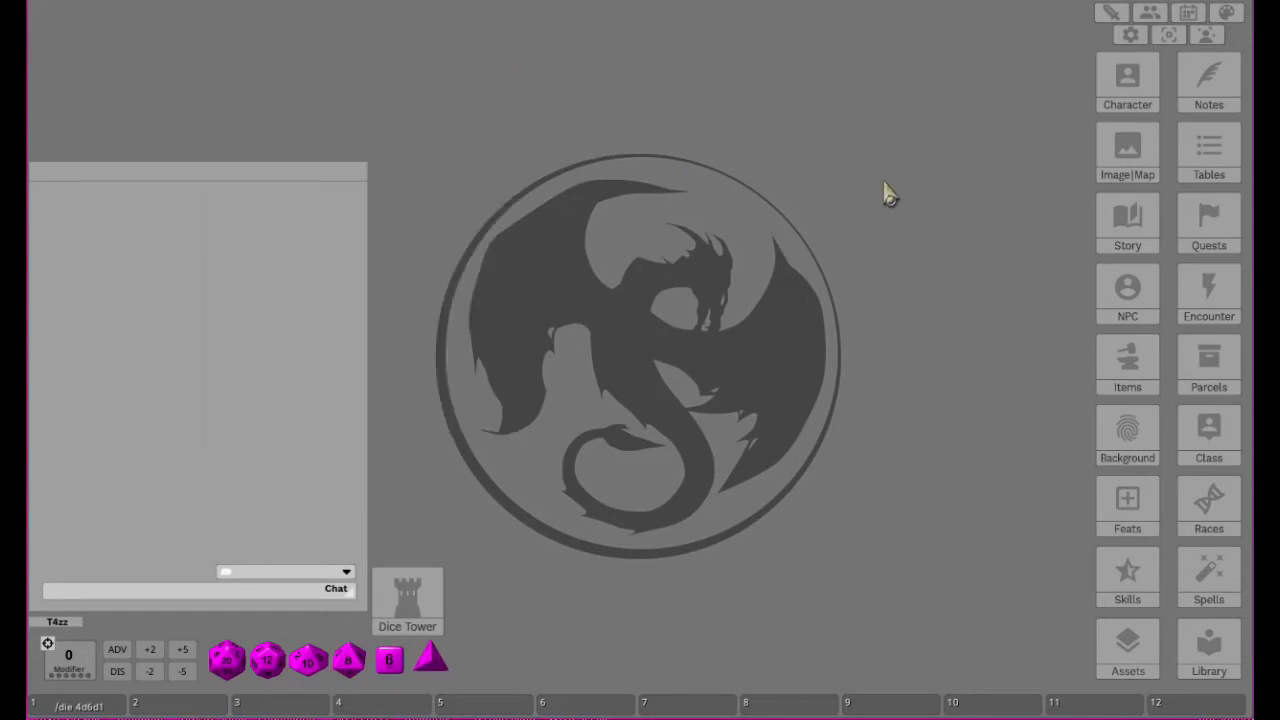
pyautogui.click(1131, 36)
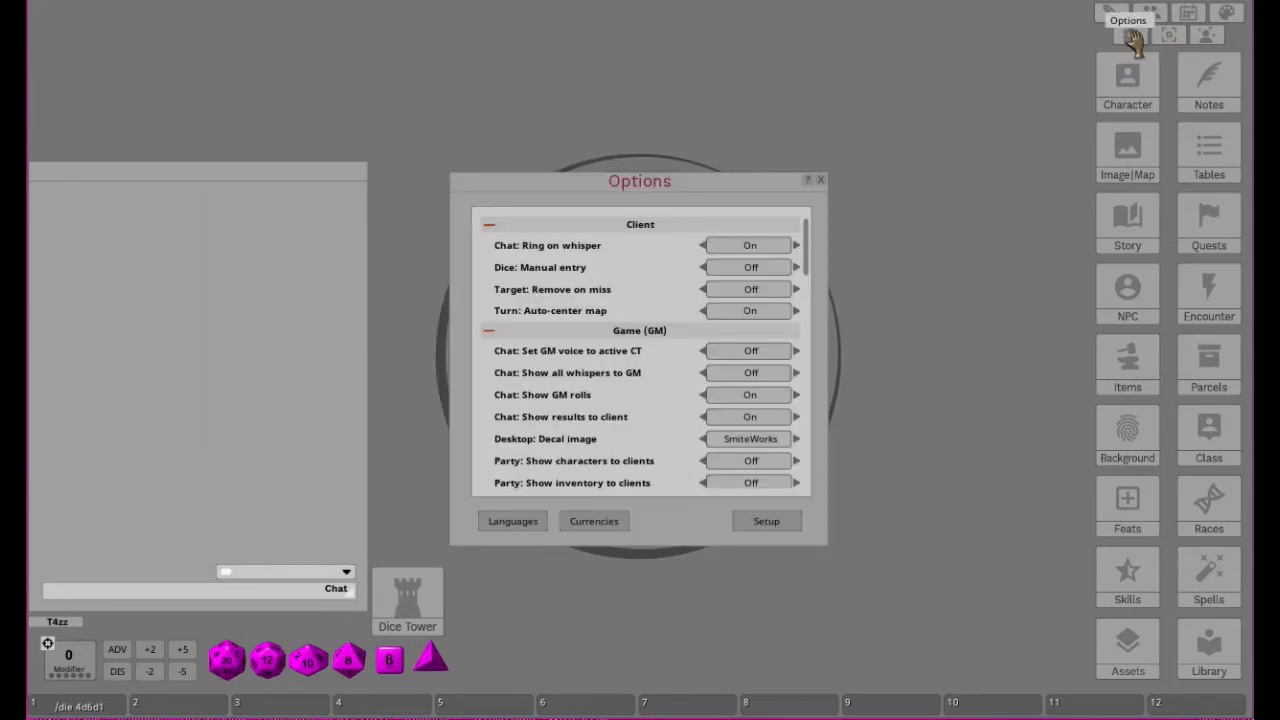
pyautogui.moveTo(672, 192); pyautogui.dragTo(707, 34)
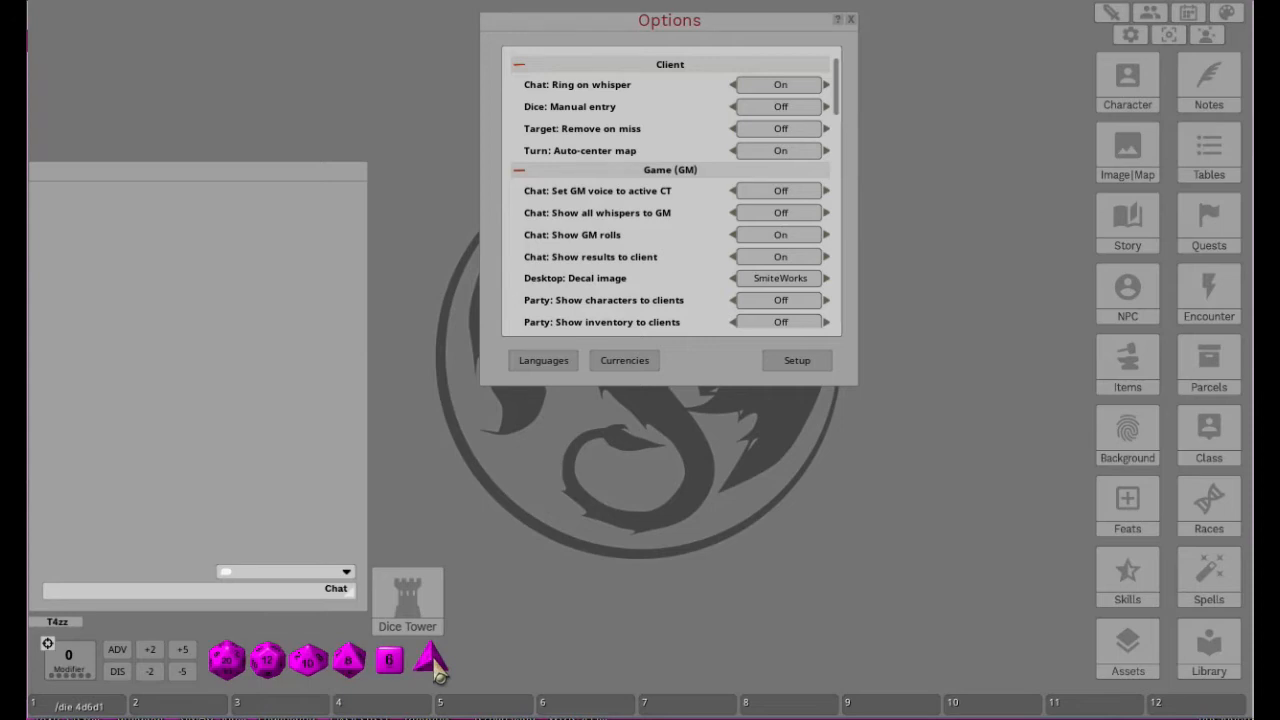
# Step: Roll one d4, a pair of d4 and three separate pairs of d12 in the chat
pyautogui.moveTo(437, 670); pyautogui.dragTo(210, 420)
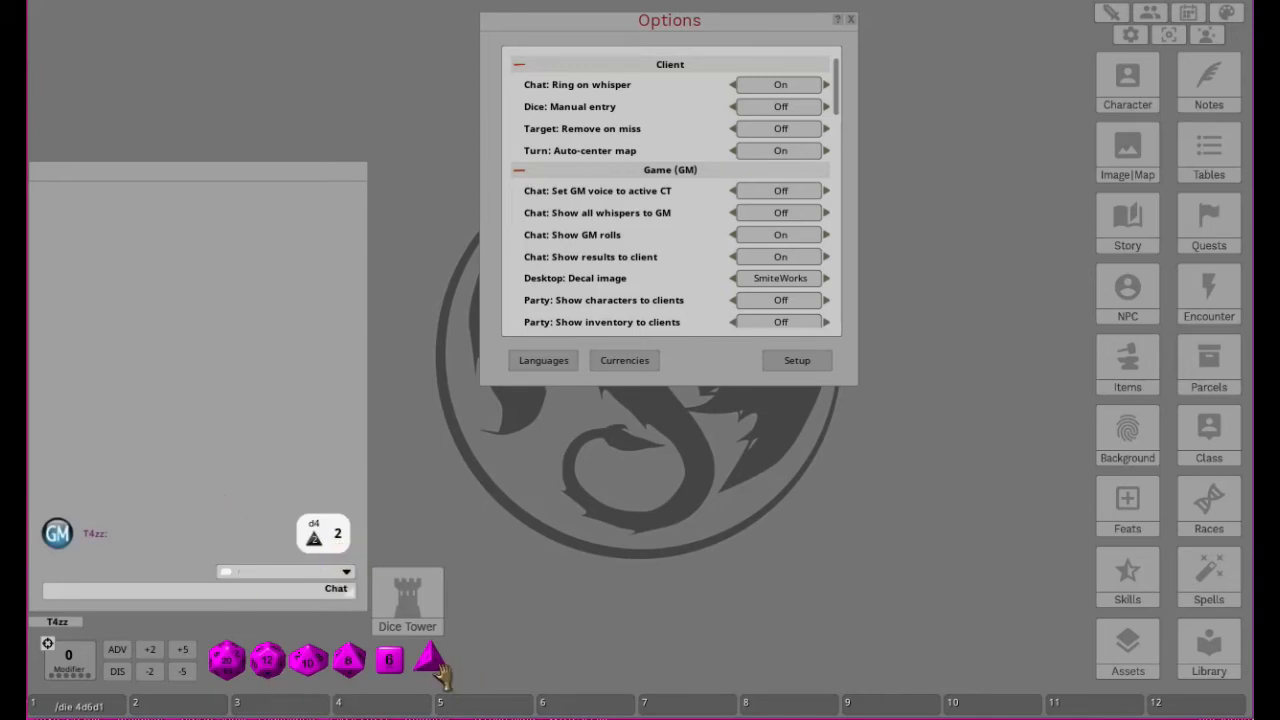
pyautogui.moveTo(430, 659); pyautogui.dragTo(265, 565)
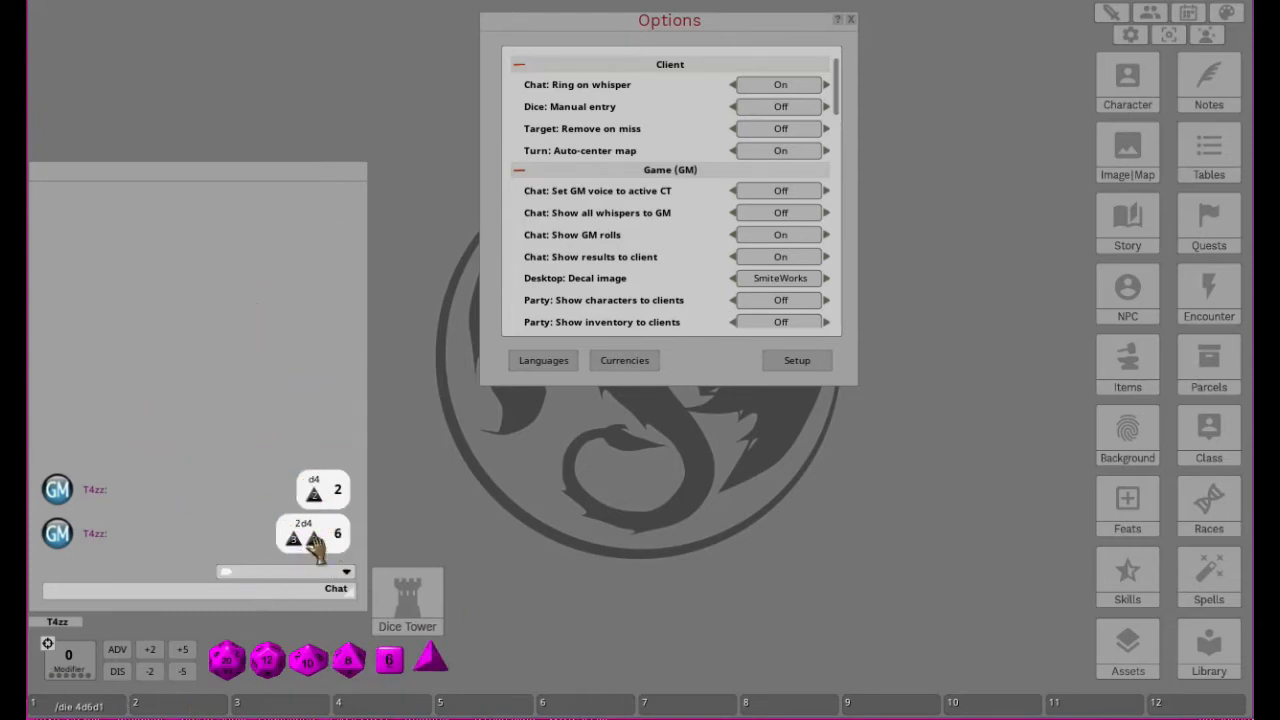
pyautogui.moveTo(264, 658); pyautogui.dragTo(215, 425)
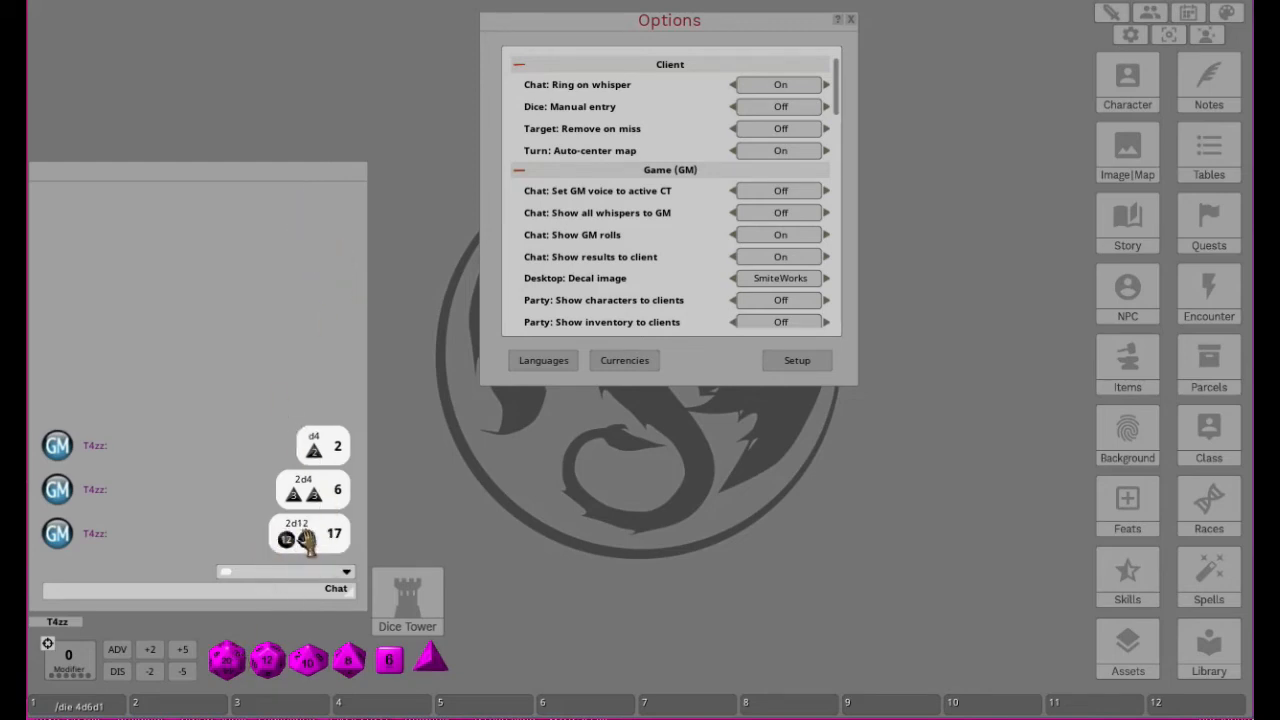
pyautogui.moveTo(268, 660); pyautogui.dragTo(205, 320)
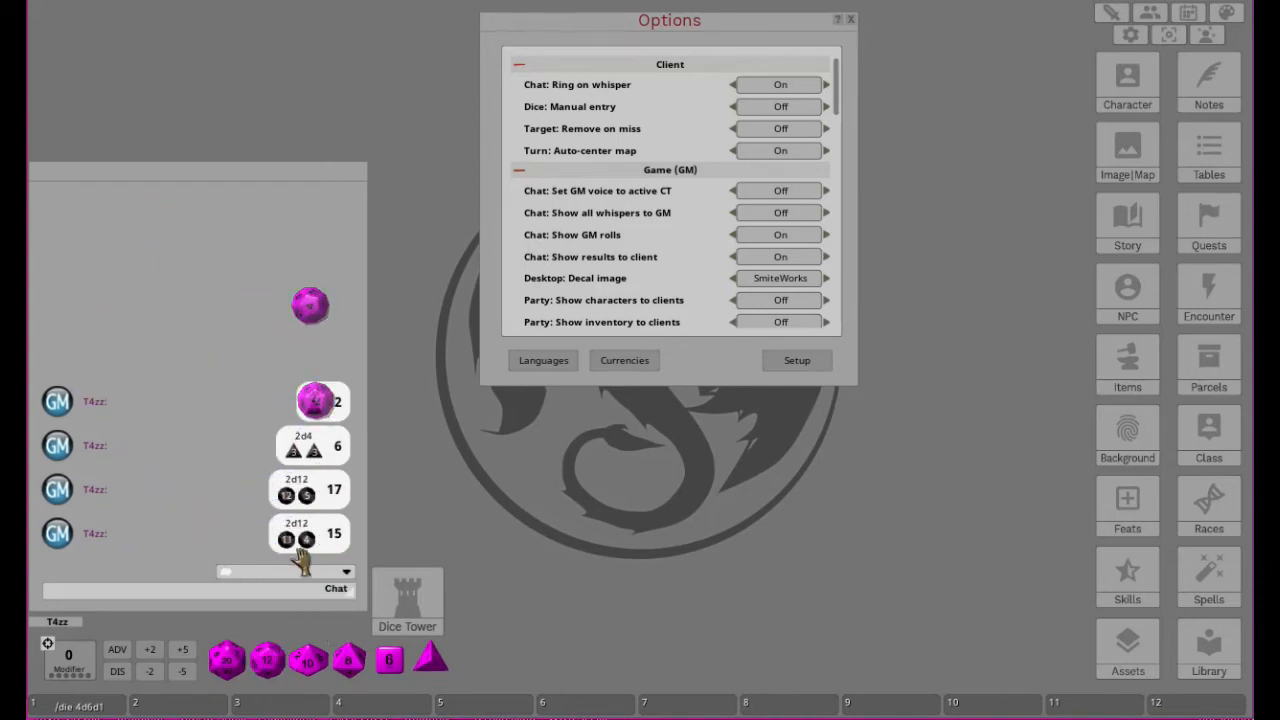
pyautogui.moveTo(308, 662); pyautogui.dragTo(229, 371)
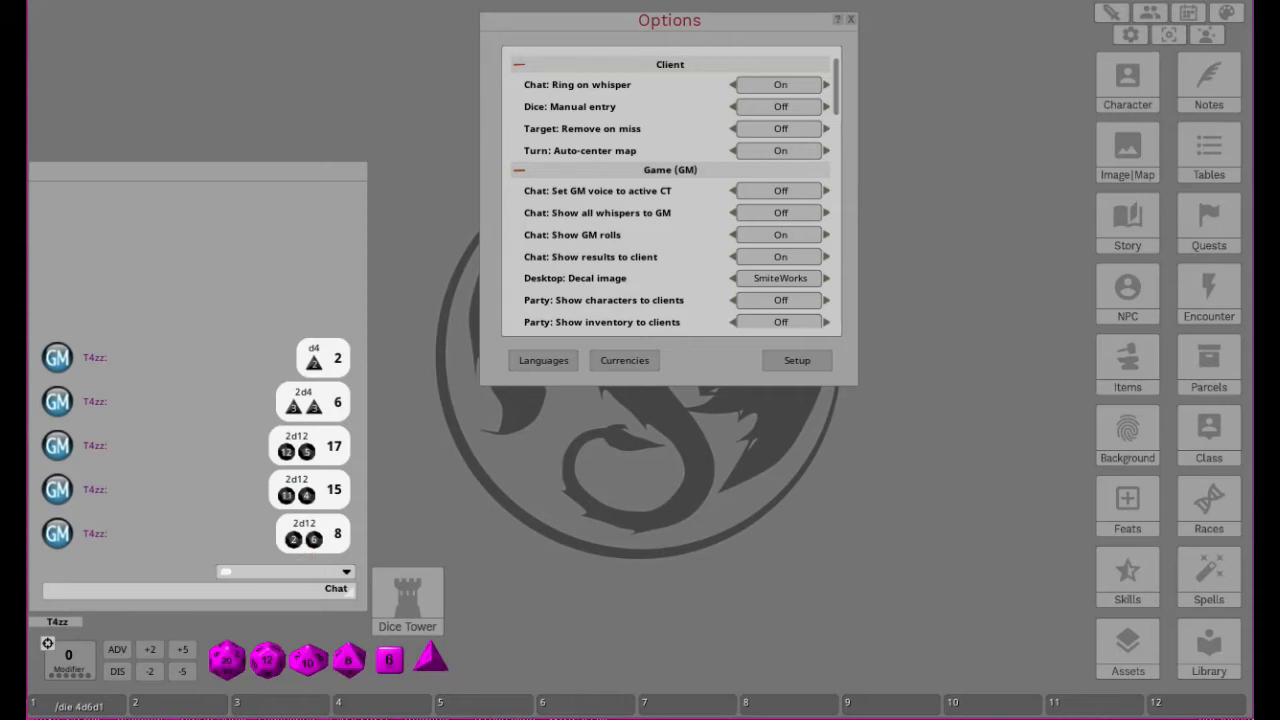
# Step: With the Improved Critical options in view, enable the Critical damage modifier and roll a single d12
pyautogui.scroll(-10, 680, 266)
pyautogui.scroll(-8, 700, 220)
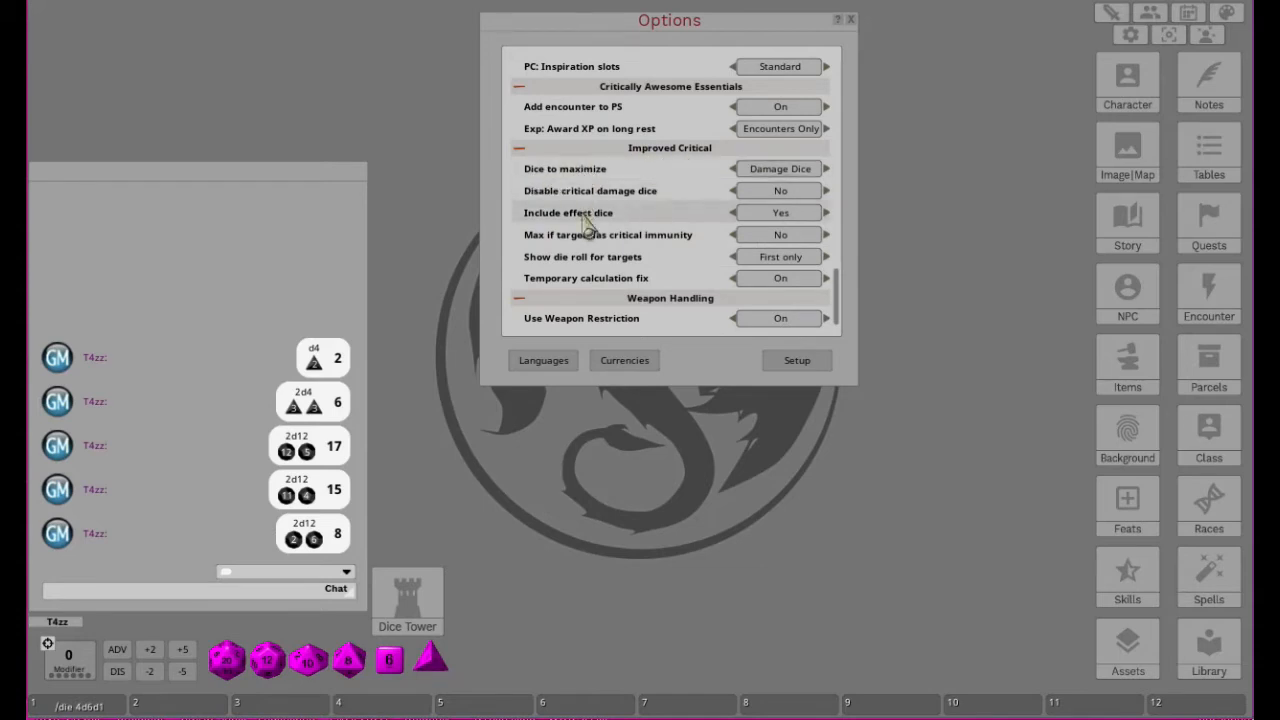
pyautogui.click(1170, 40)
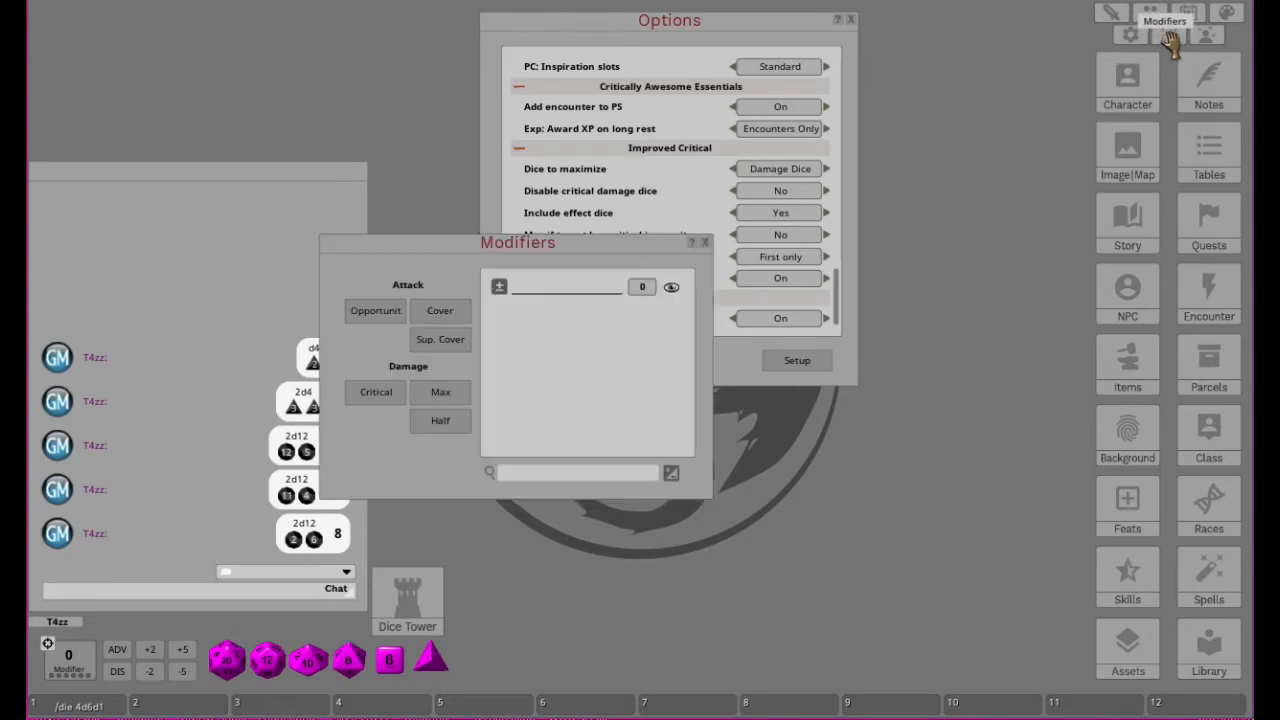
pyautogui.click(388, 395)
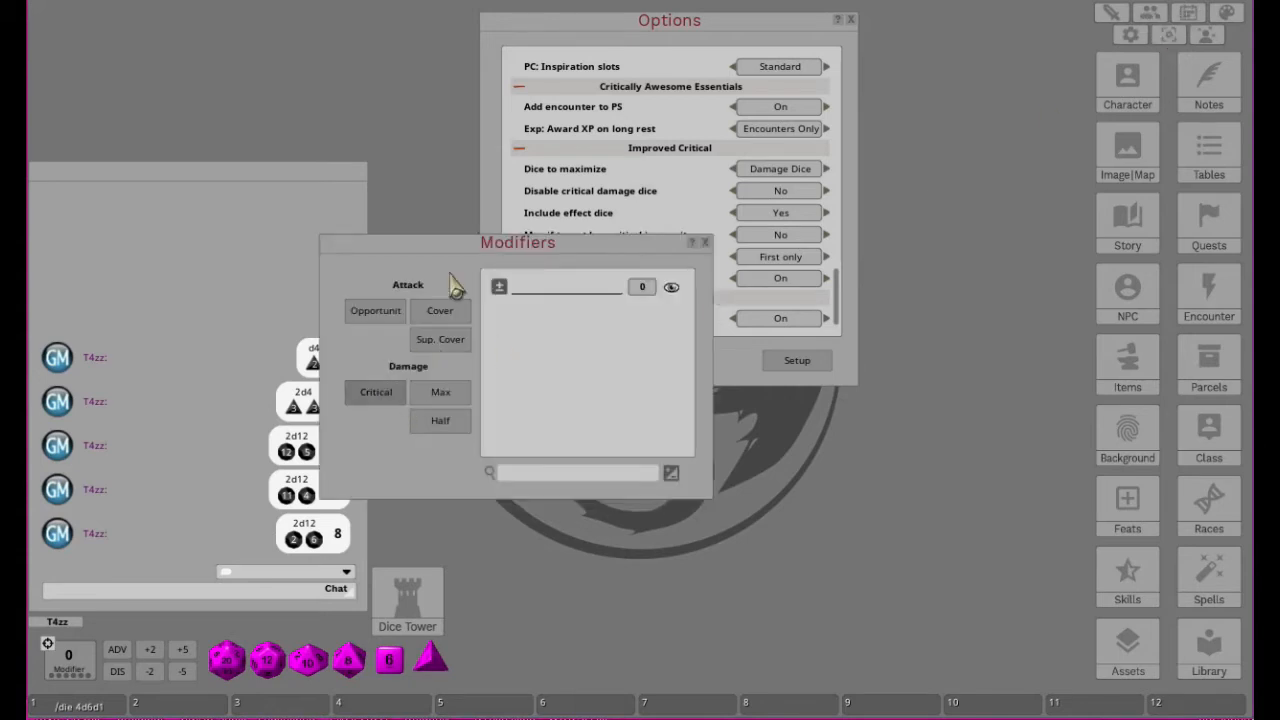
pyautogui.moveTo(494, 244); pyautogui.dragTo(881, 312)
pyautogui.moveTo(284, 683); pyautogui.dragTo(230, 526)
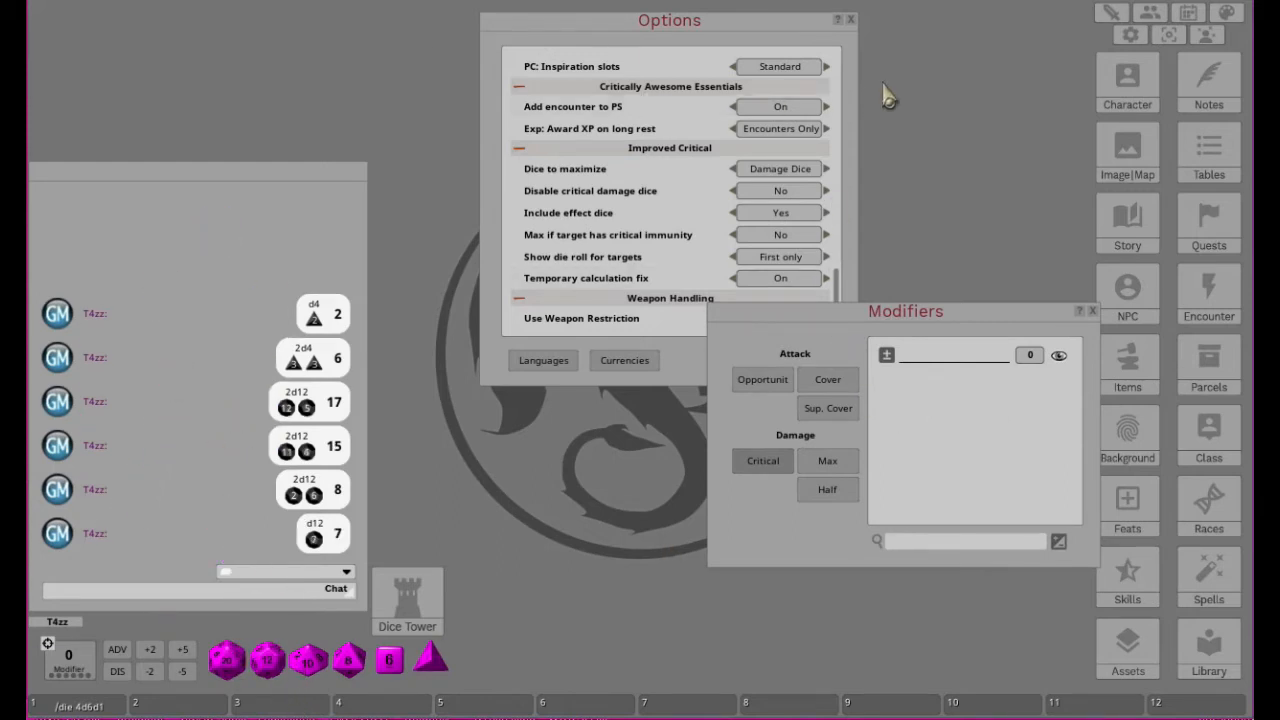
# Step: Dismiss the character list and open the Combat Tracker, placed clear of the chat
pyautogui.click(1128, 84)
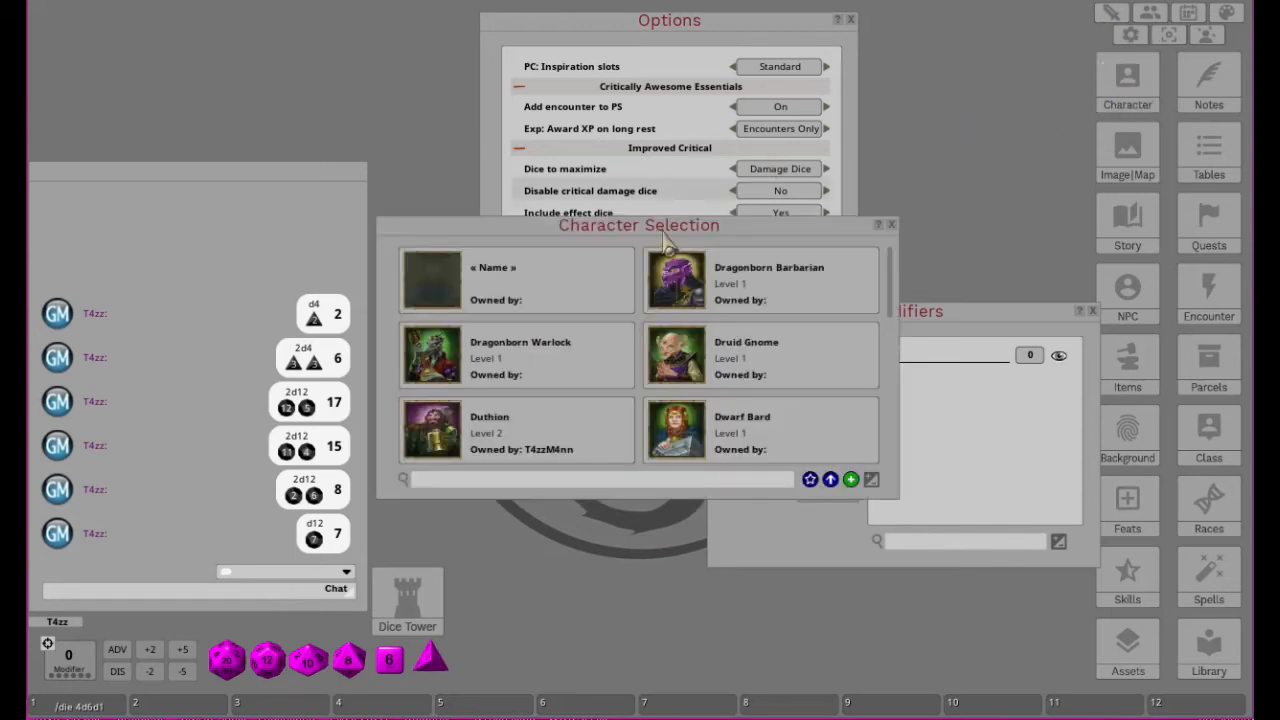
pyautogui.click(892, 226)
pyautogui.click(1111, 13)
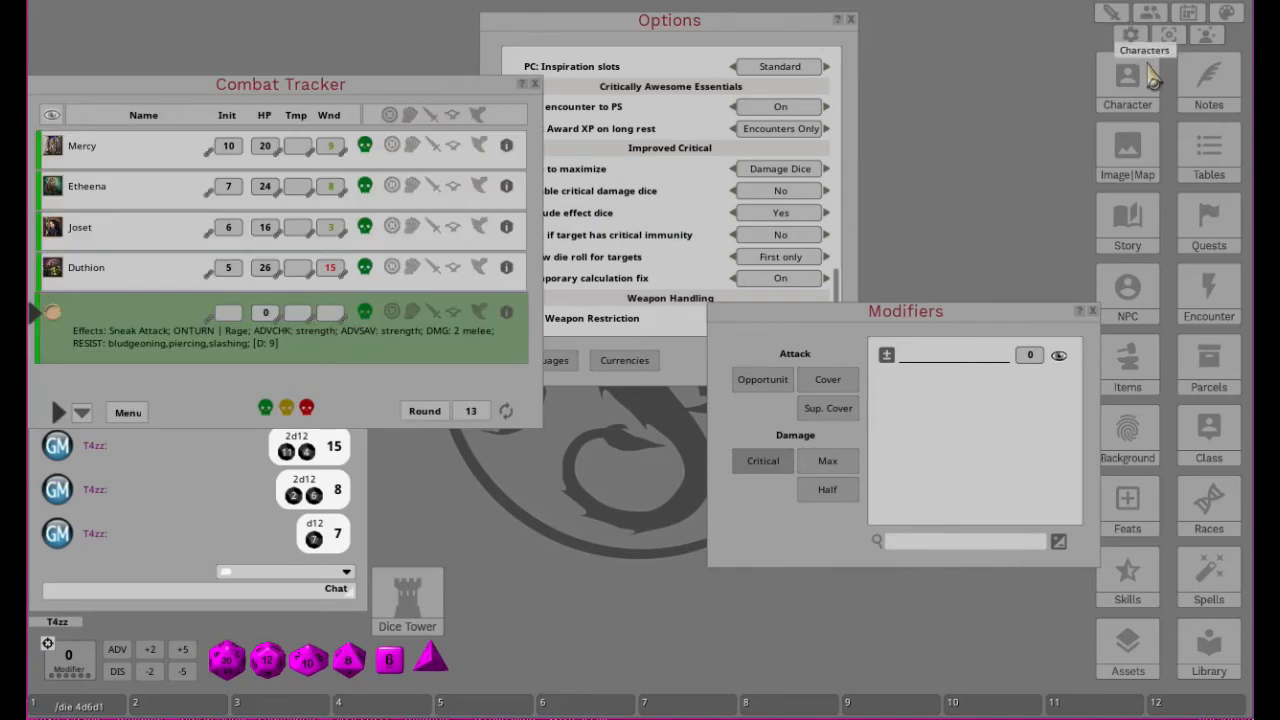
pyautogui.moveTo(862, 64); pyautogui.dragTo(873, 76)
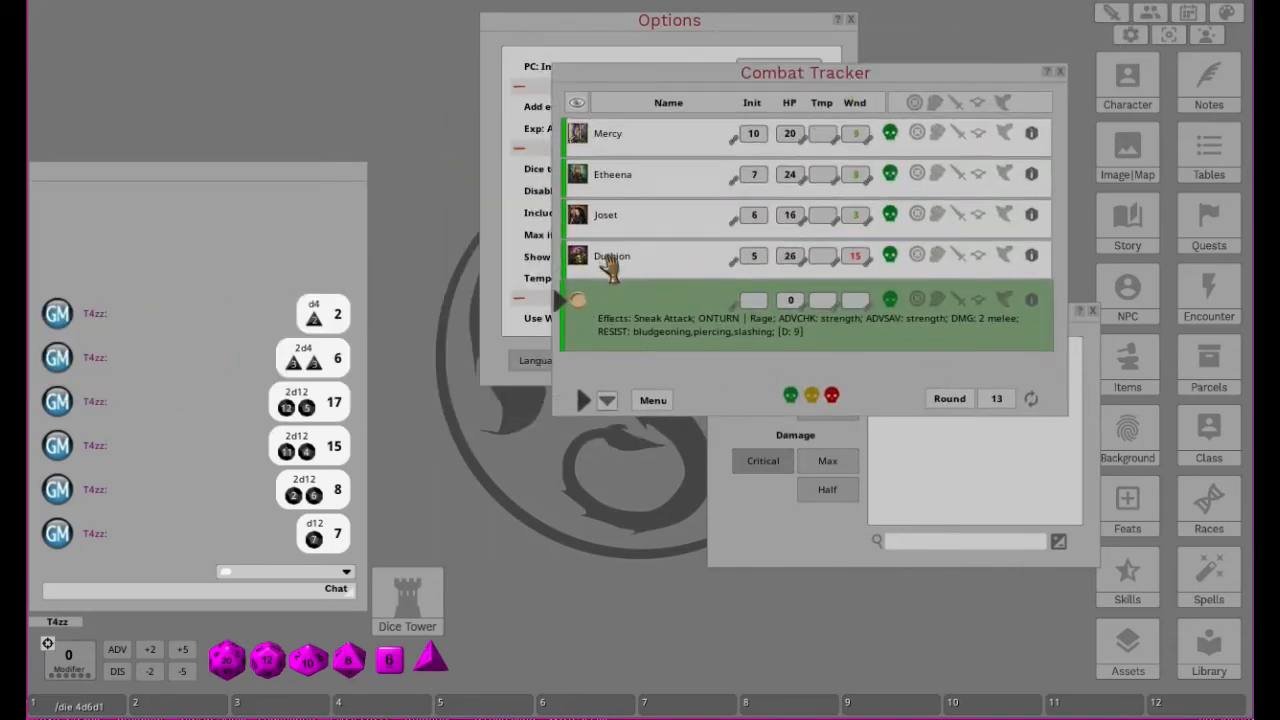
# Step: Open Duthion's sheet from the Combat Tracker and make Duthion the active combatant
pyautogui.click(1031, 256)
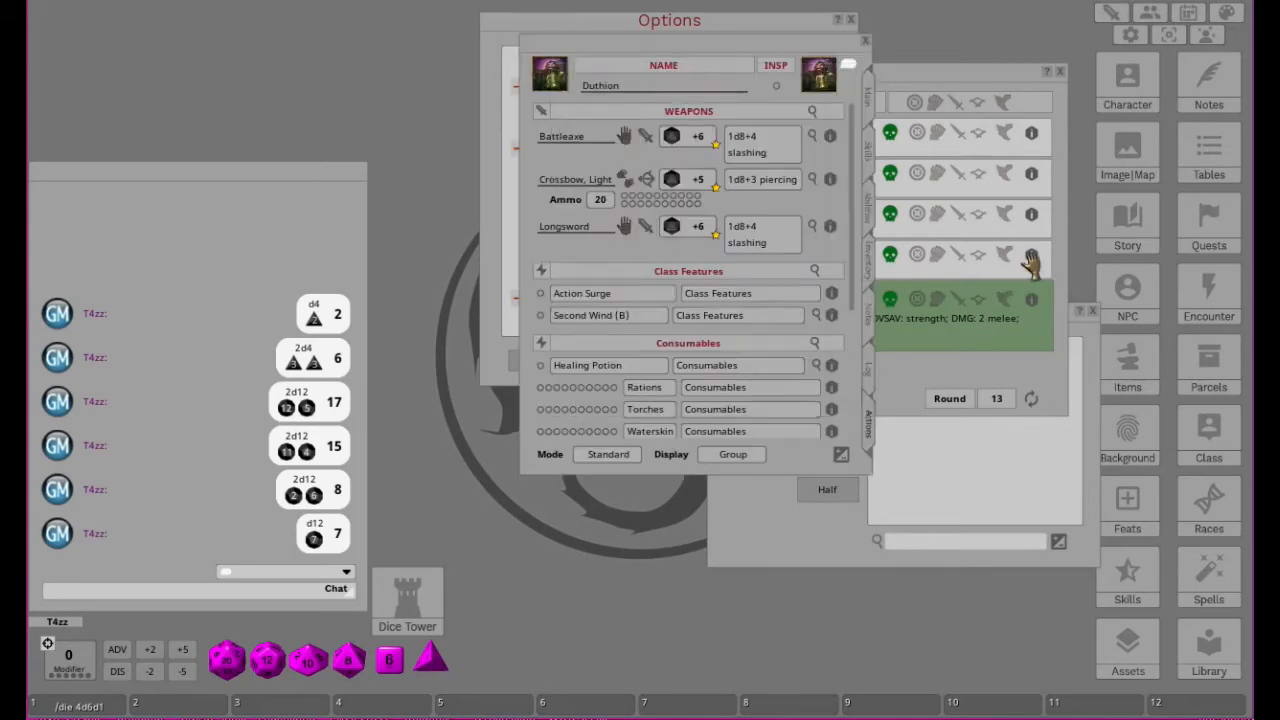
pyautogui.moveTo(712, 50); pyautogui.dragTo(900, 346)
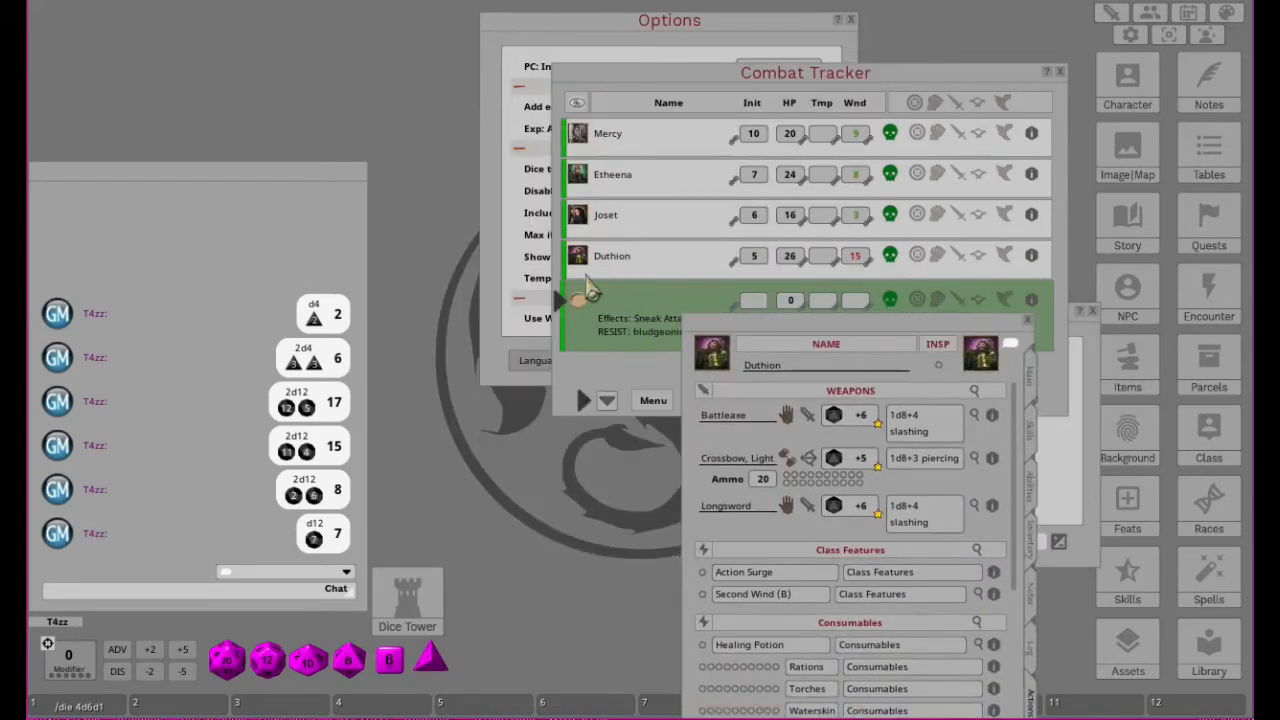
pyautogui.moveTo(560, 300); pyautogui.dragTo(577, 262)
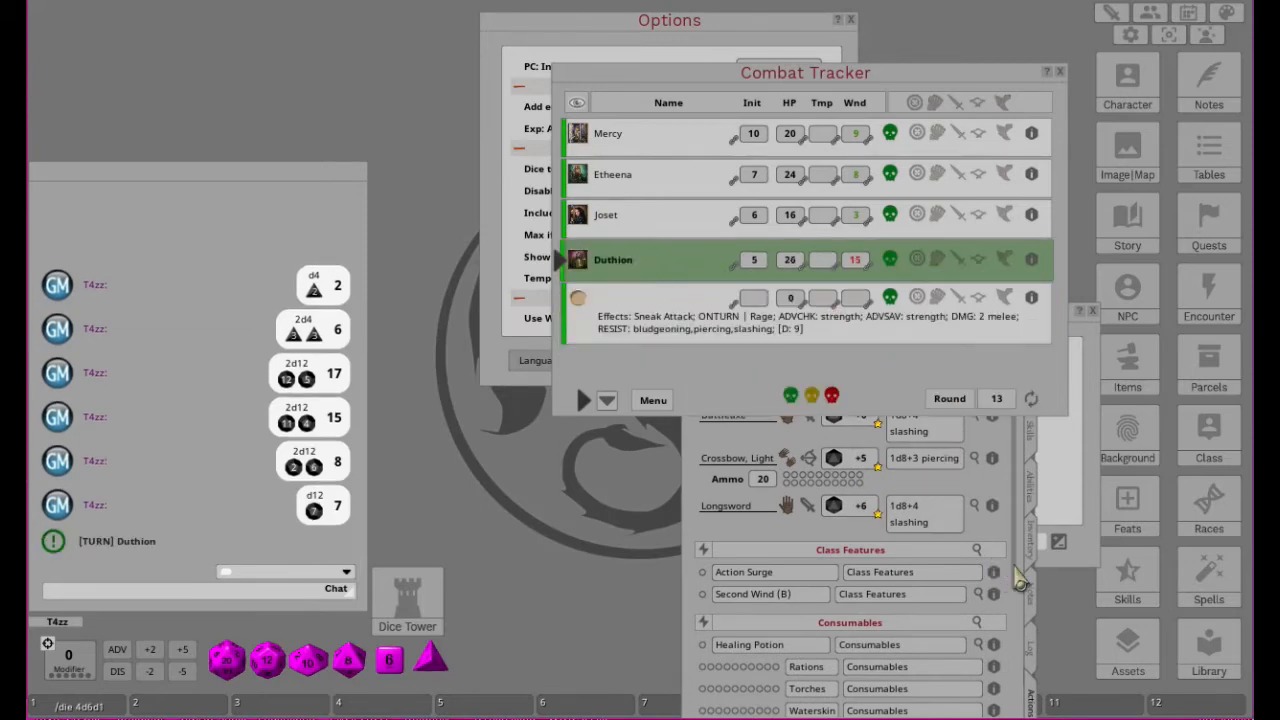
# Step: Arrange Duthion's sheet and the Modifiers window so his weapons, the chat and the damage modifiers can be seen together
pyautogui.scroll(-5, 1018, 648)
pyautogui.moveTo(868, 338); pyautogui.dragTo(592, 87)
pyautogui.moveTo(828, 540); pyautogui.dragTo(920, 614)
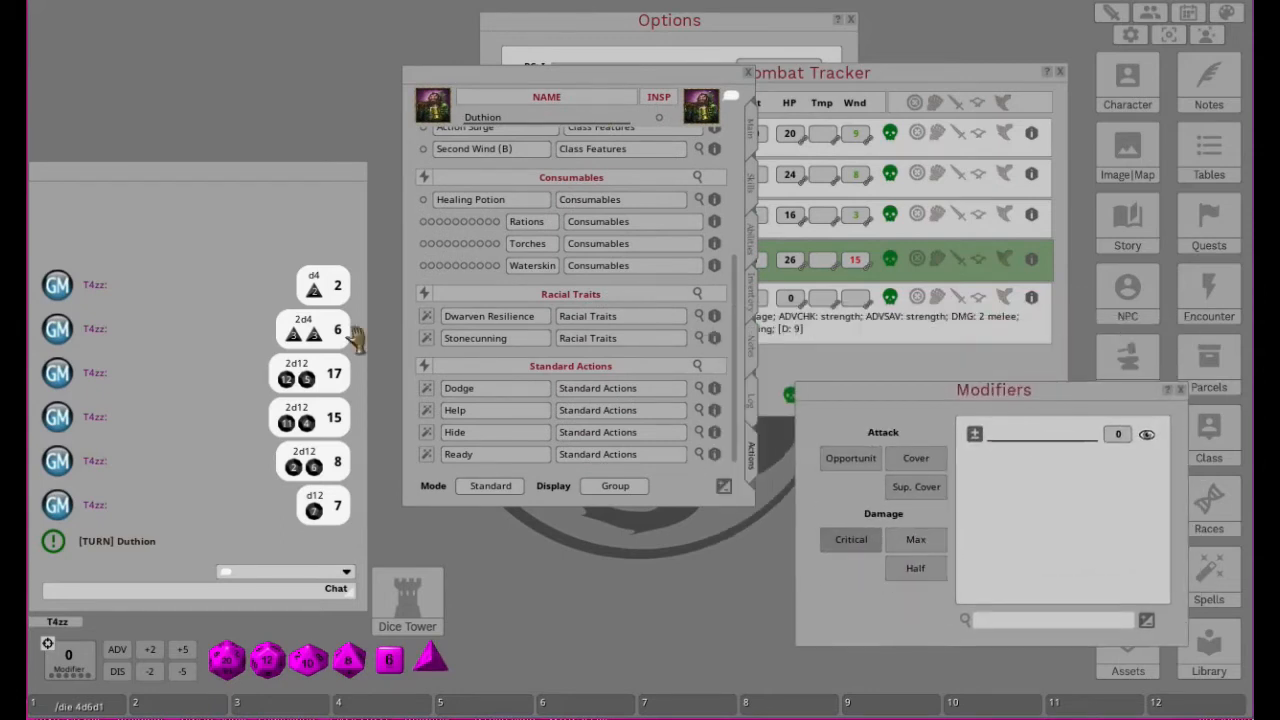
pyautogui.scroll(5, 583, 290)
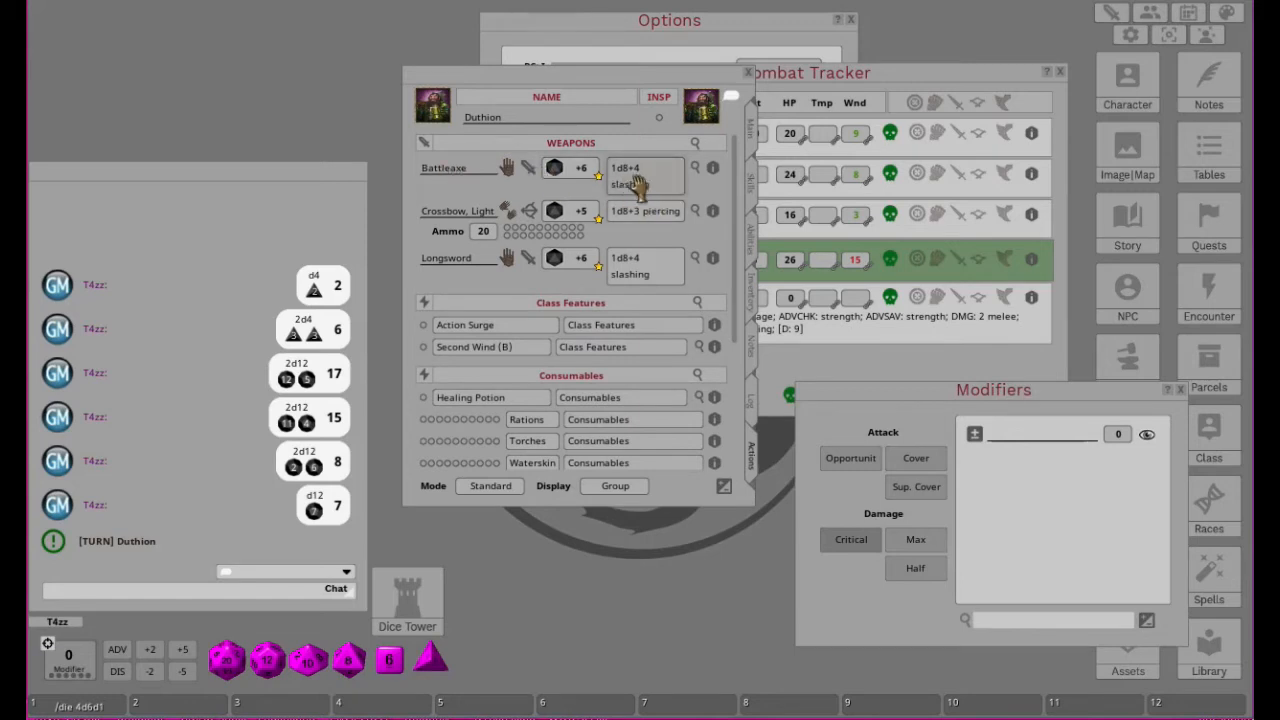
# Step: Switch Duthion's Battleaxe to two-handed use and roll critical damage for the Battleaxe, Light Crossbow and Longsword
pyautogui.click(507, 168)
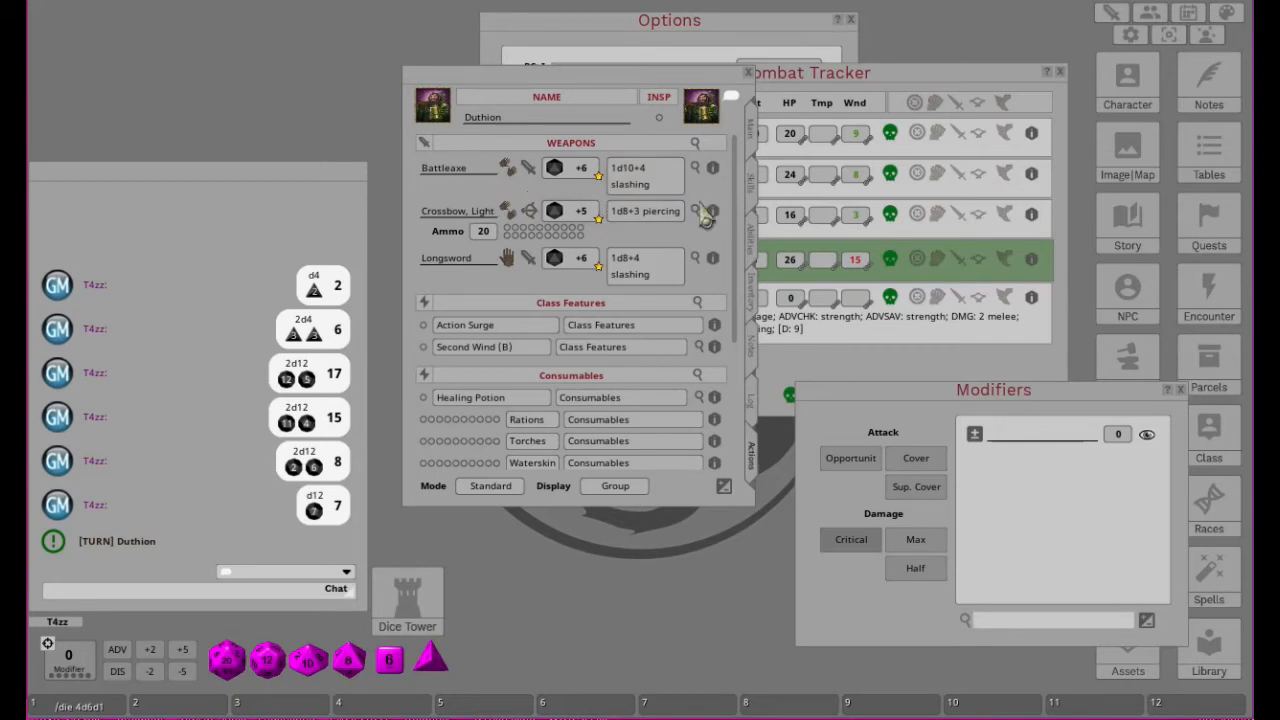
pyautogui.doubleClick(627, 176)
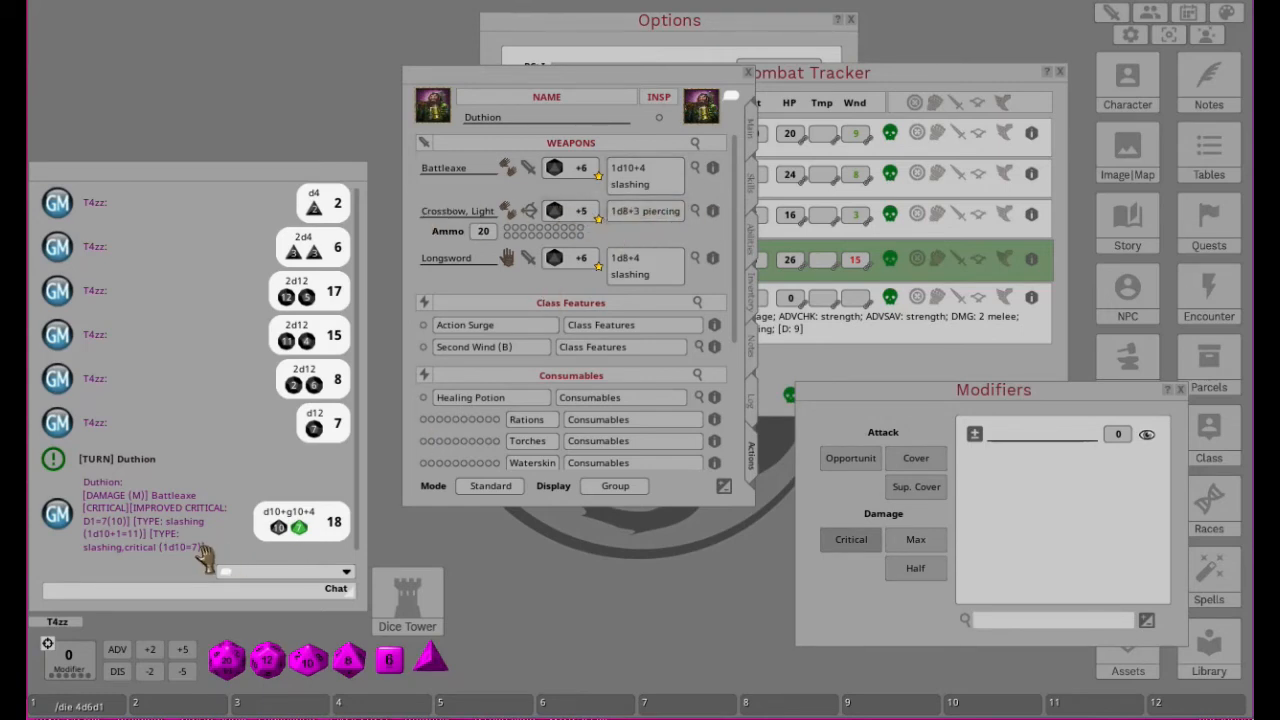
pyautogui.doubleClick(638, 225)
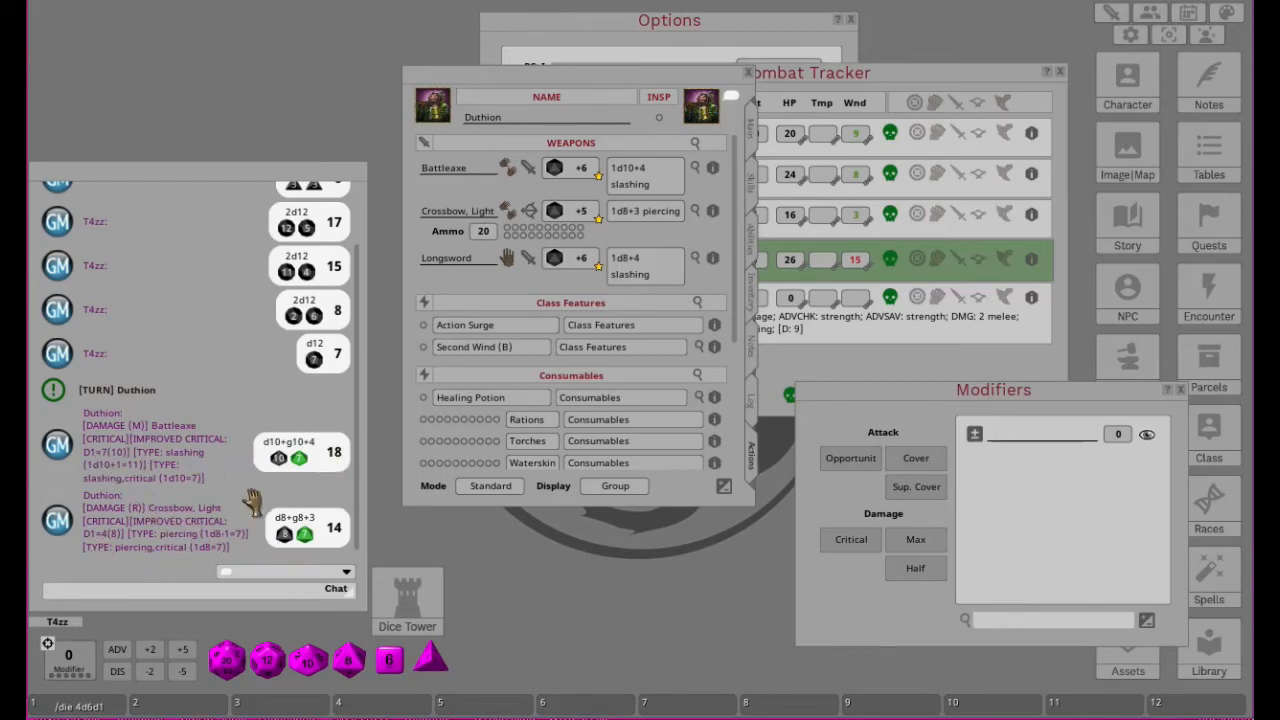
pyautogui.click(852, 540)
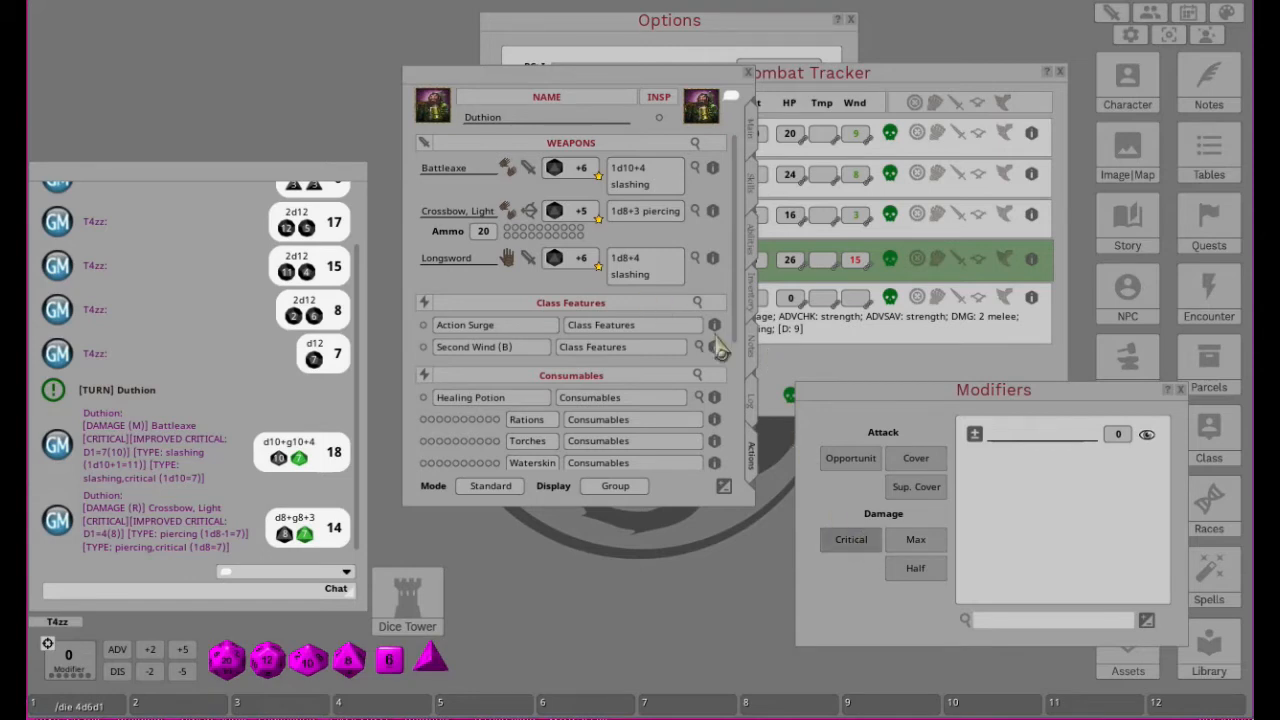
pyautogui.doubleClick(636, 272)
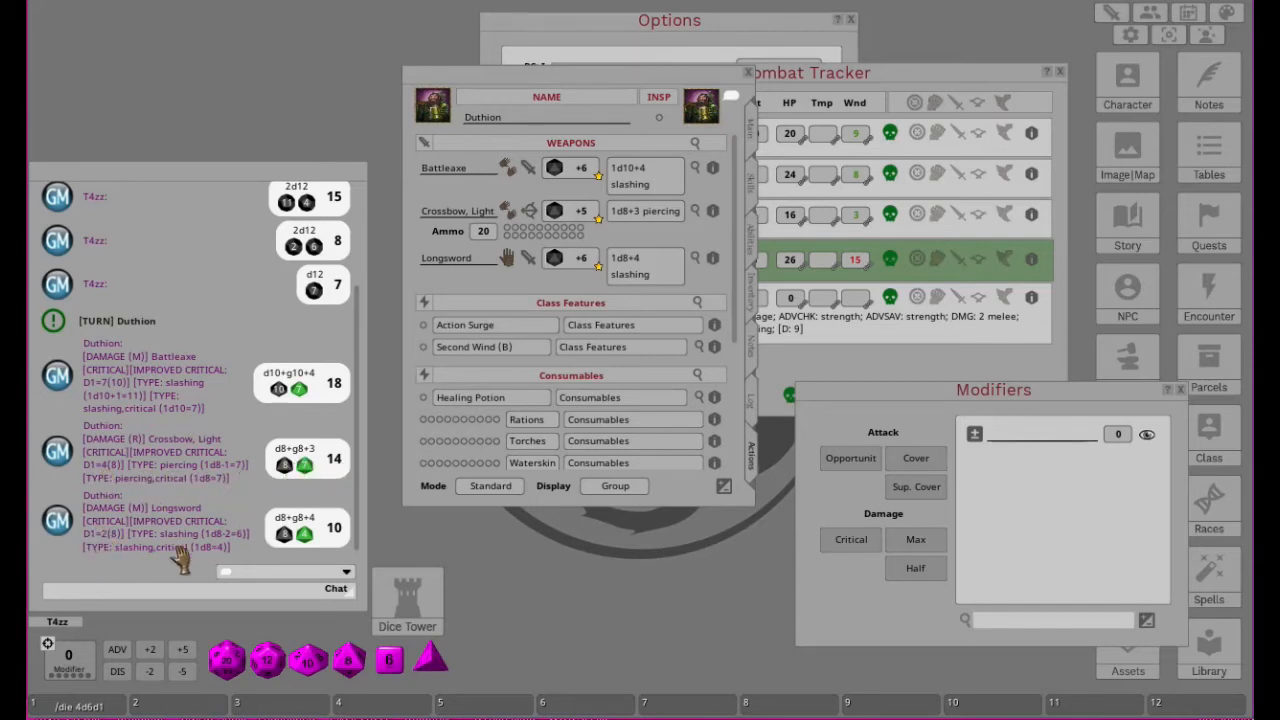
# Step: Roll critical damage for Duthion's Battleaxe, and close his sheet, the Combat Tracker and the Modifiers window
pyautogui.click(843, 547)
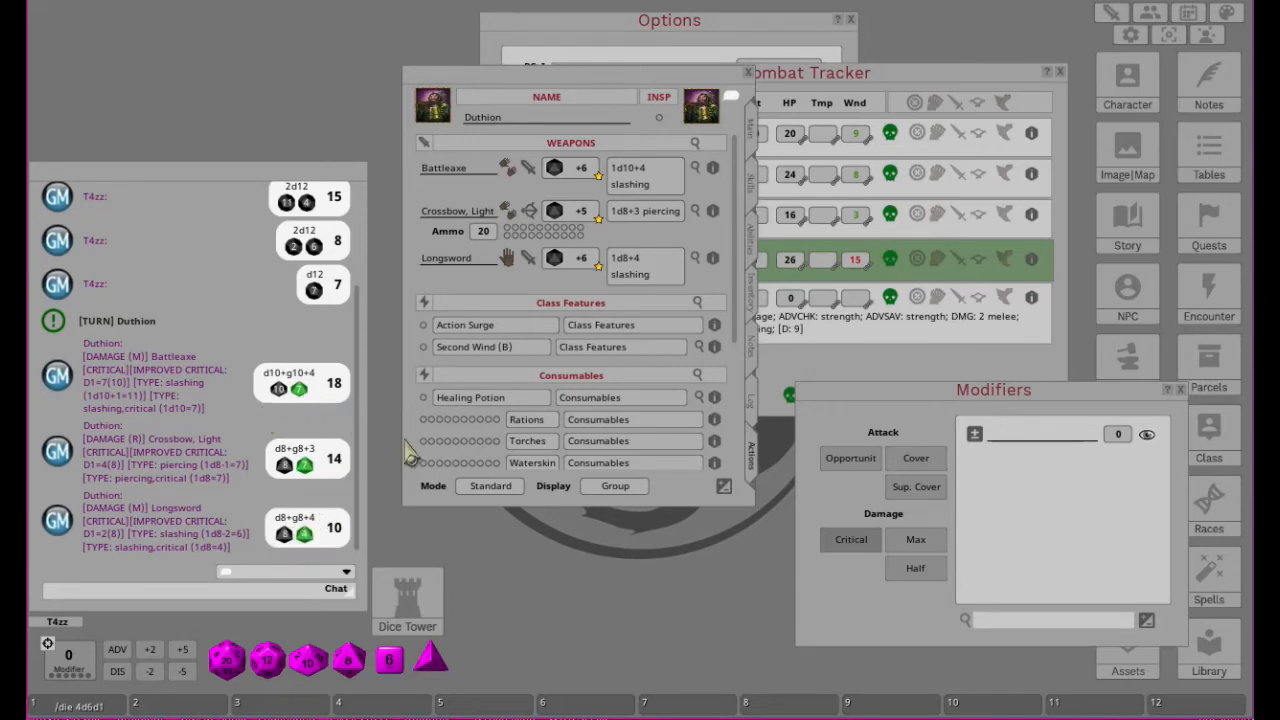
pyautogui.doubleClick(642, 180)
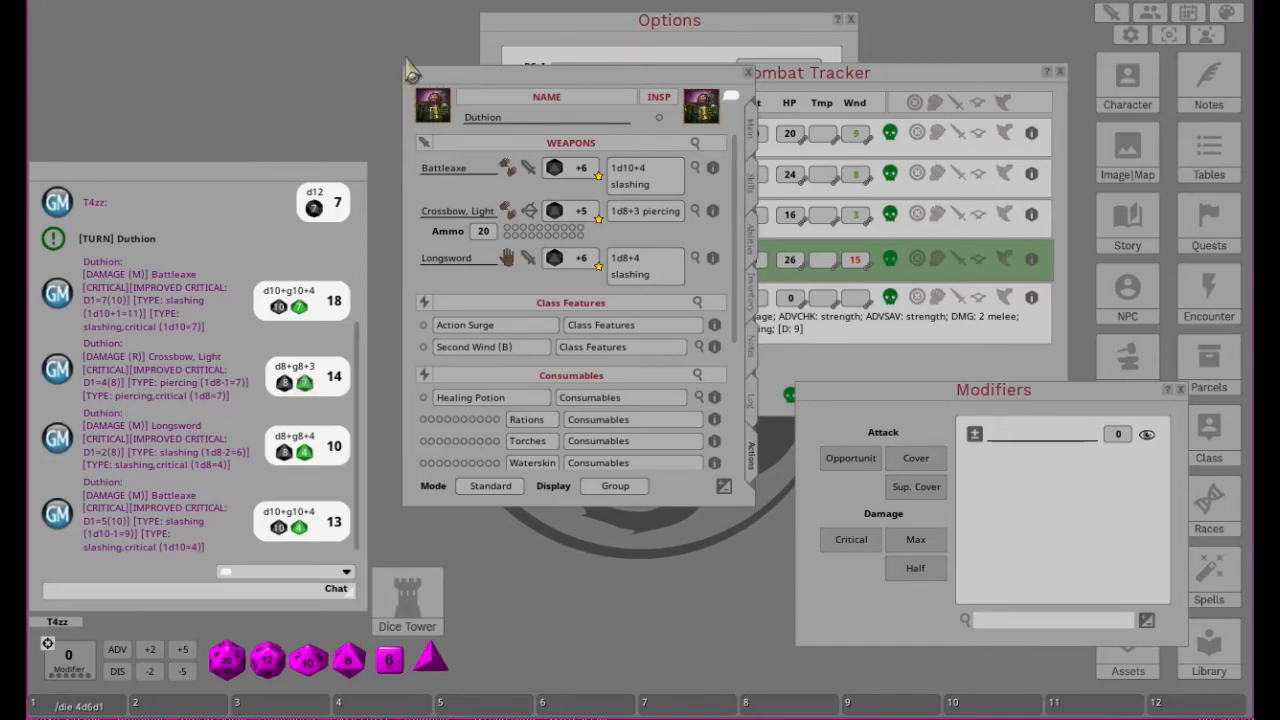
pyautogui.click(748, 75)
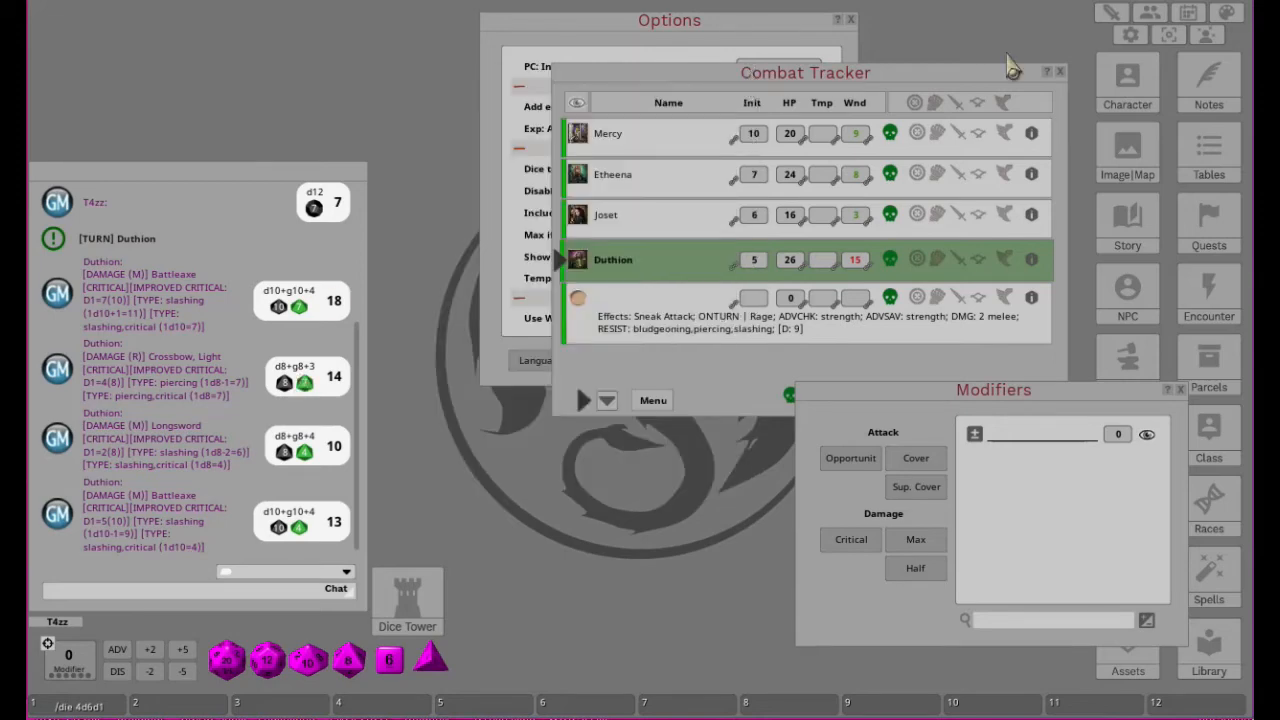
pyautogui.click(1061, 73)
pyautogui.click(1180, 389)
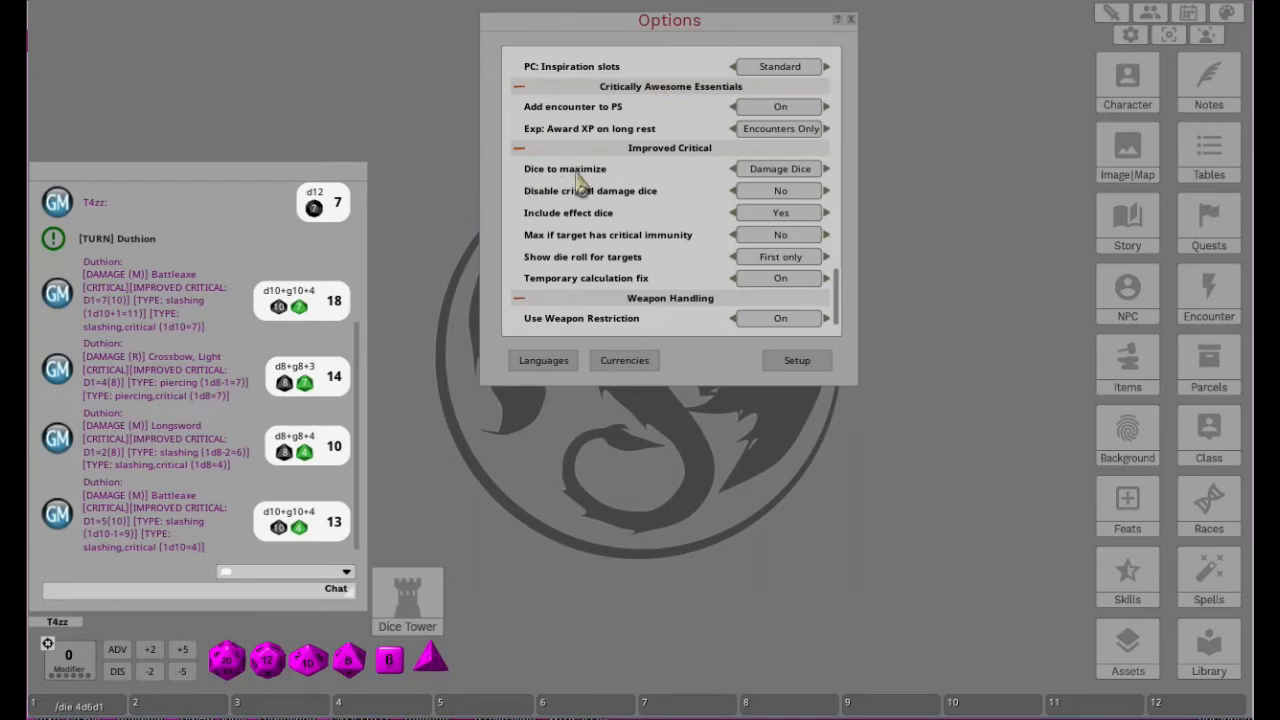
# Step: Set Improved Critical's Dice to maximize option to Both and reopen Duthion's sheet from the character list, clear of the Options window
pyautogui.click(826, 169)
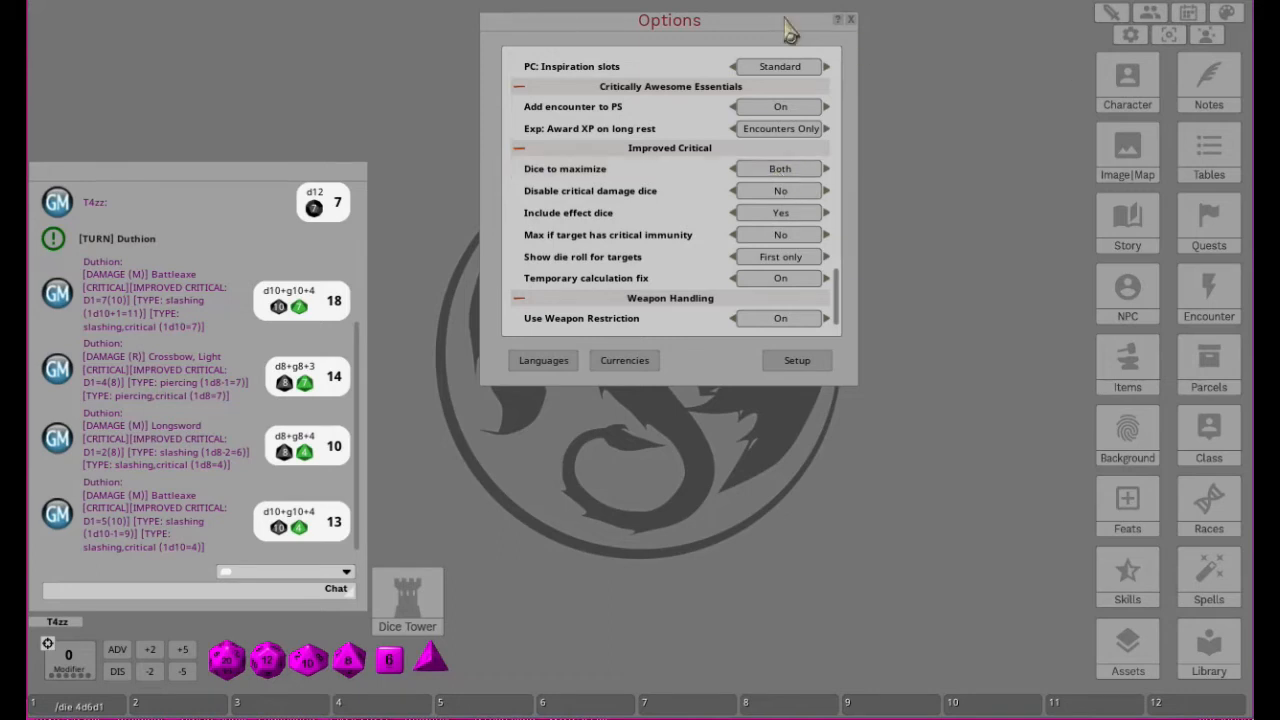
pyautogui.moveTo(745, 30); pyautogui.dragTo(949, 32)
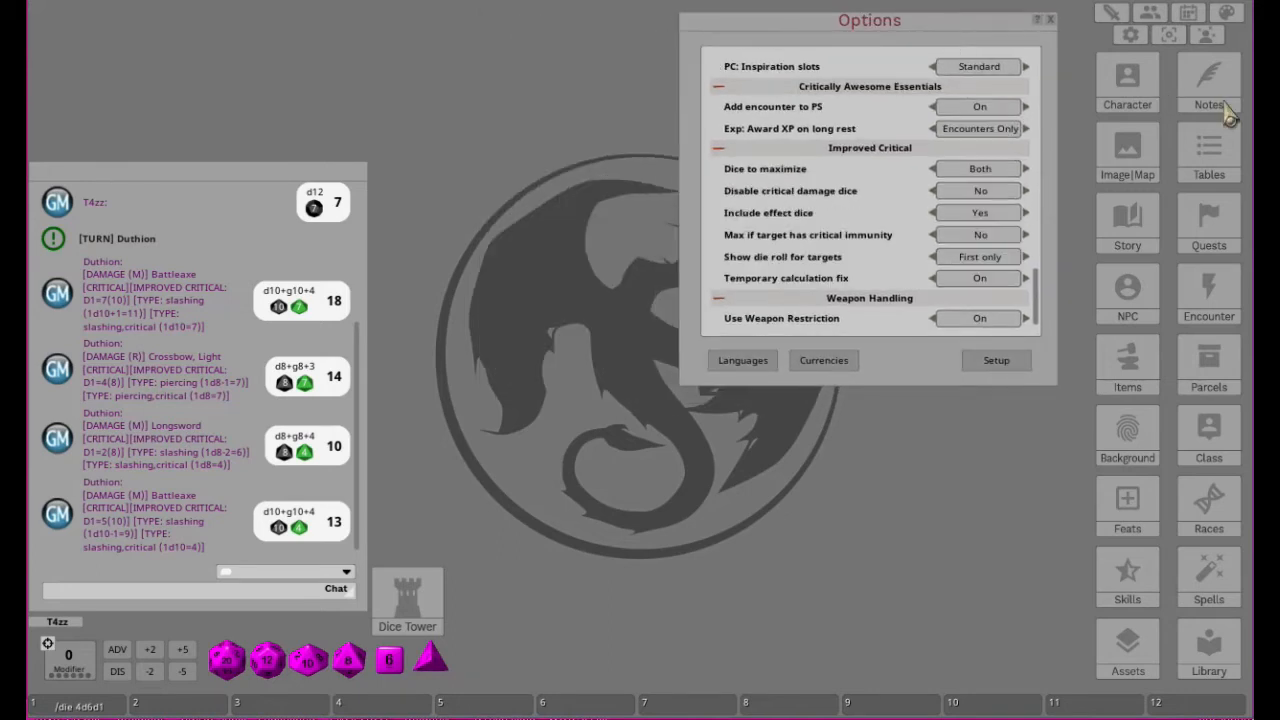
pyautogui.click(1135, 88)
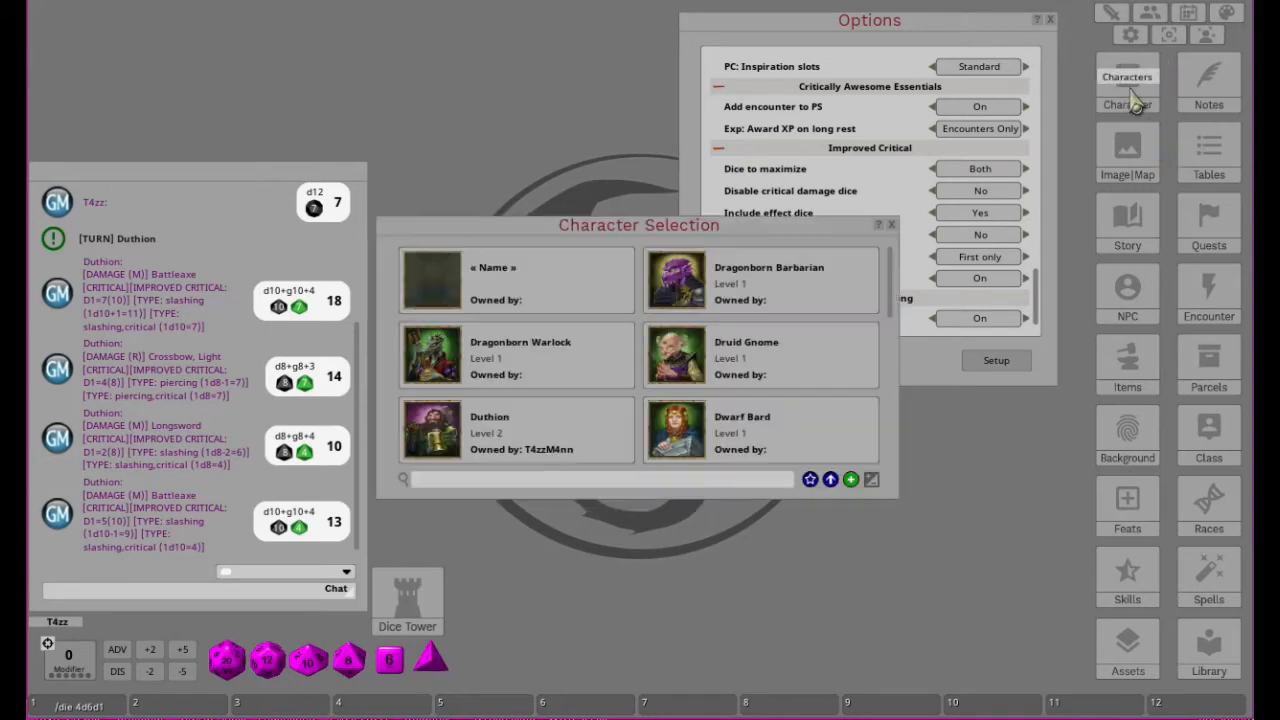
pyautogui.click(438, 437)
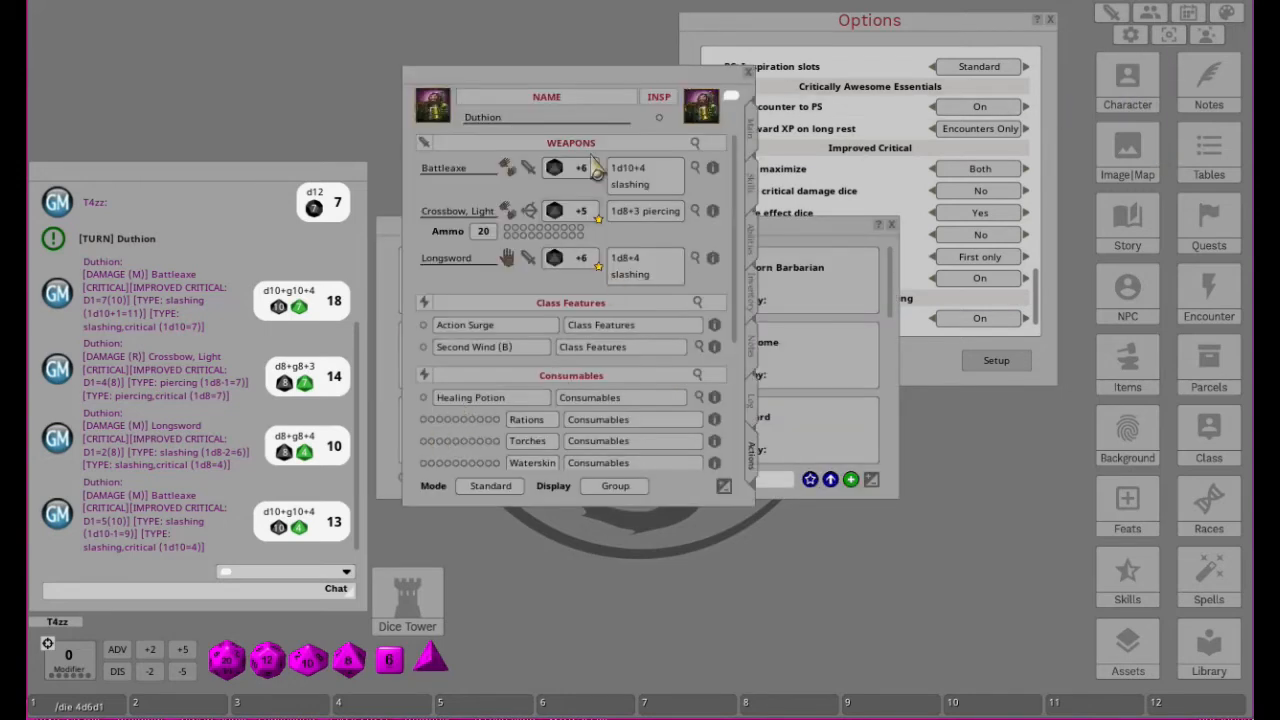
pyautogui.click(891, 225)
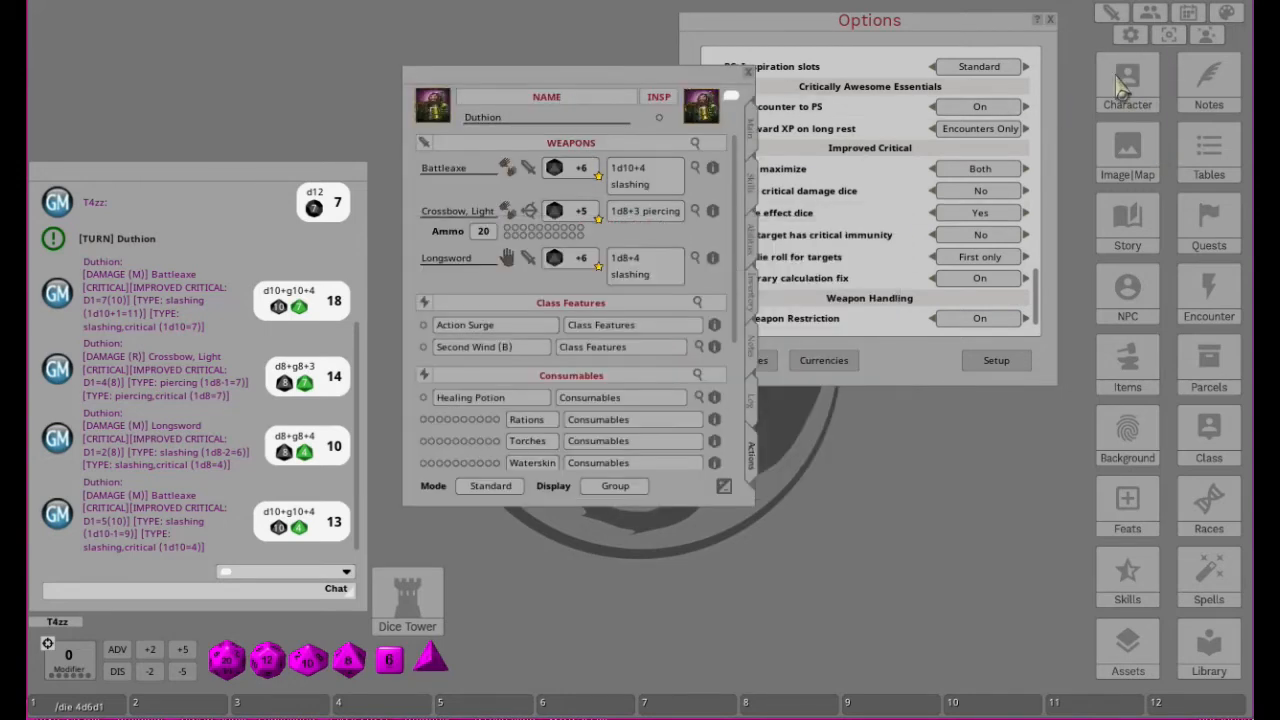
# Step: Reopen the Modifiers window beside Duthion's sheet and roll critical damage for his Battleaxe under the Both setting
pyautogui.click(1168, 34)
pyautogui.moveTo(965, 405); pyautogui.dragTo(1007, 434)
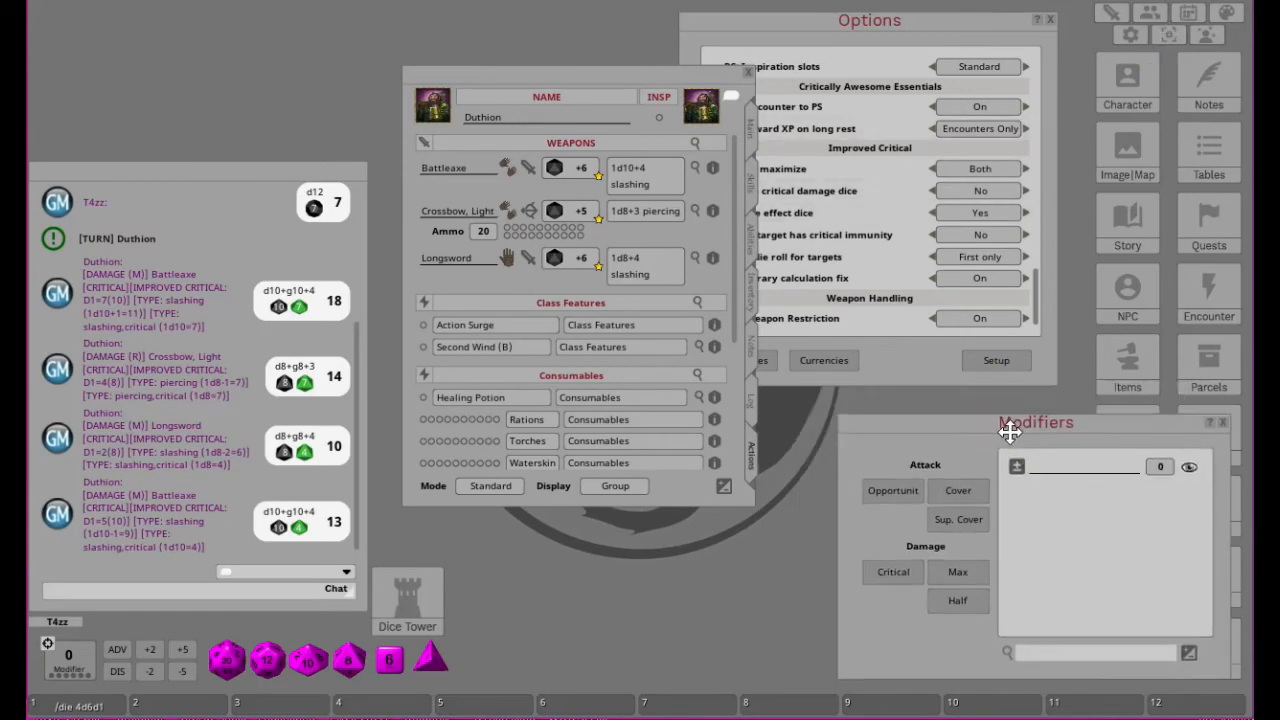
pyautogui.click(891, 586)
pyautogui.moveTo(616, 84); pyautogui.dragTo(612, 136)
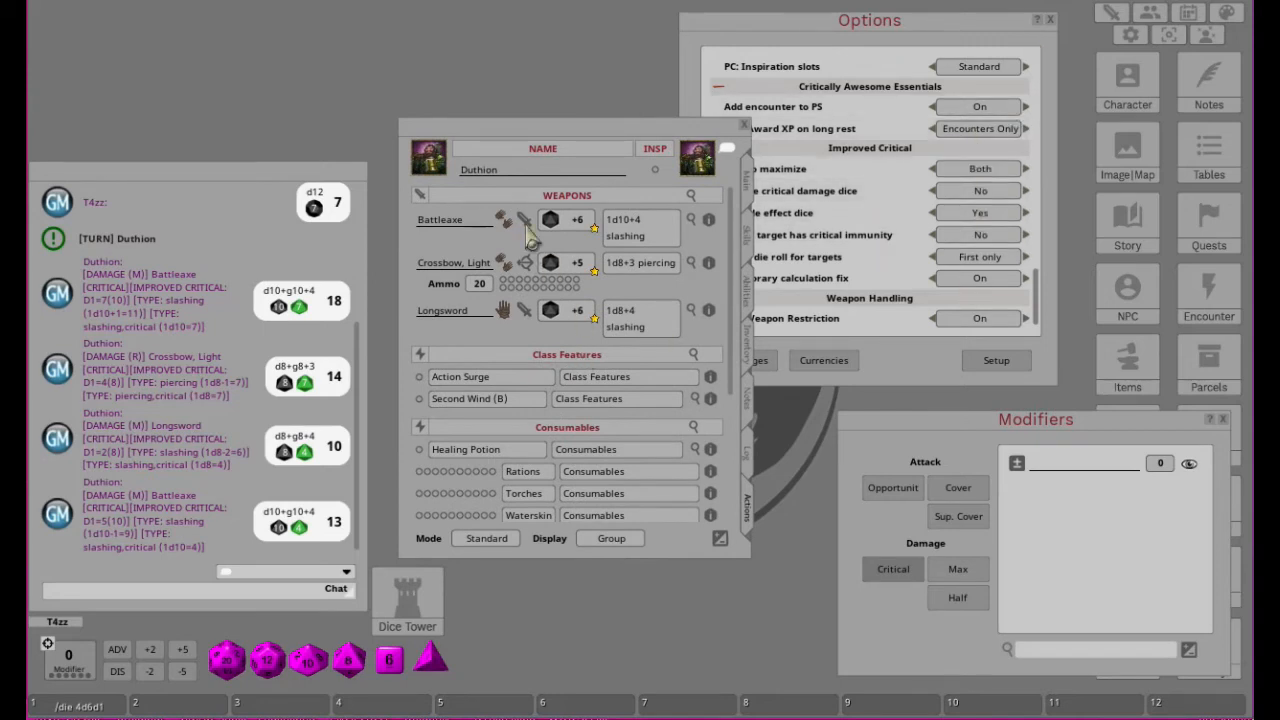
pyautogui.doubleClick(634, 234)
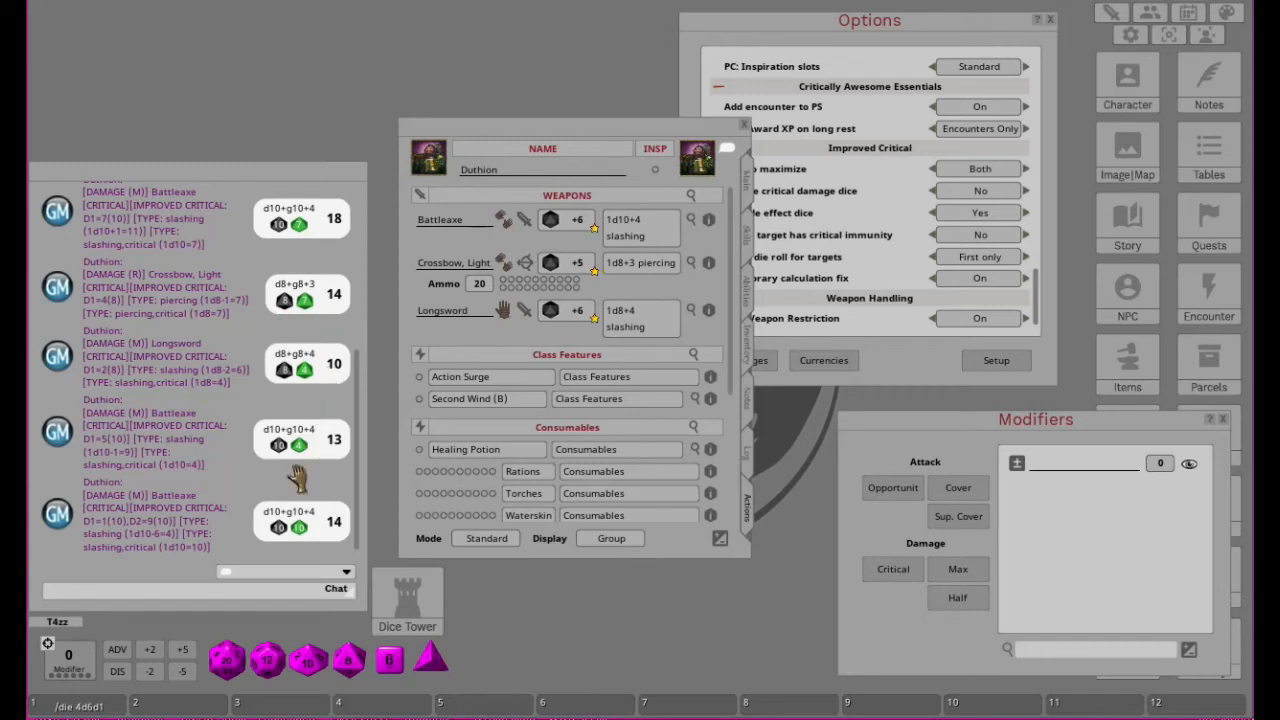
pyautogui.scroll(1, 300, 470)
pyautogui.scroll(-1, 300, 481)
# Step: Set the Dice to maximize option under Improved Critical to None
pyautogui.click(862, 28)
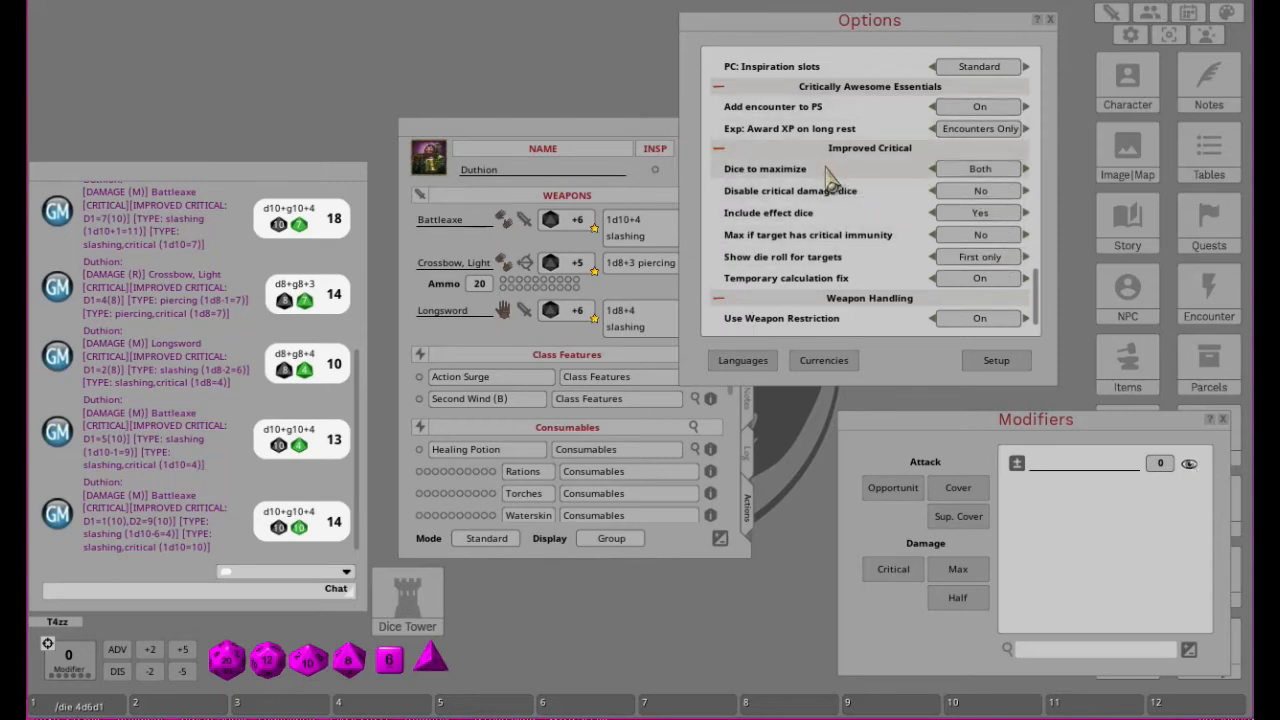
pyautogui.scroll(3, 1032, 188)
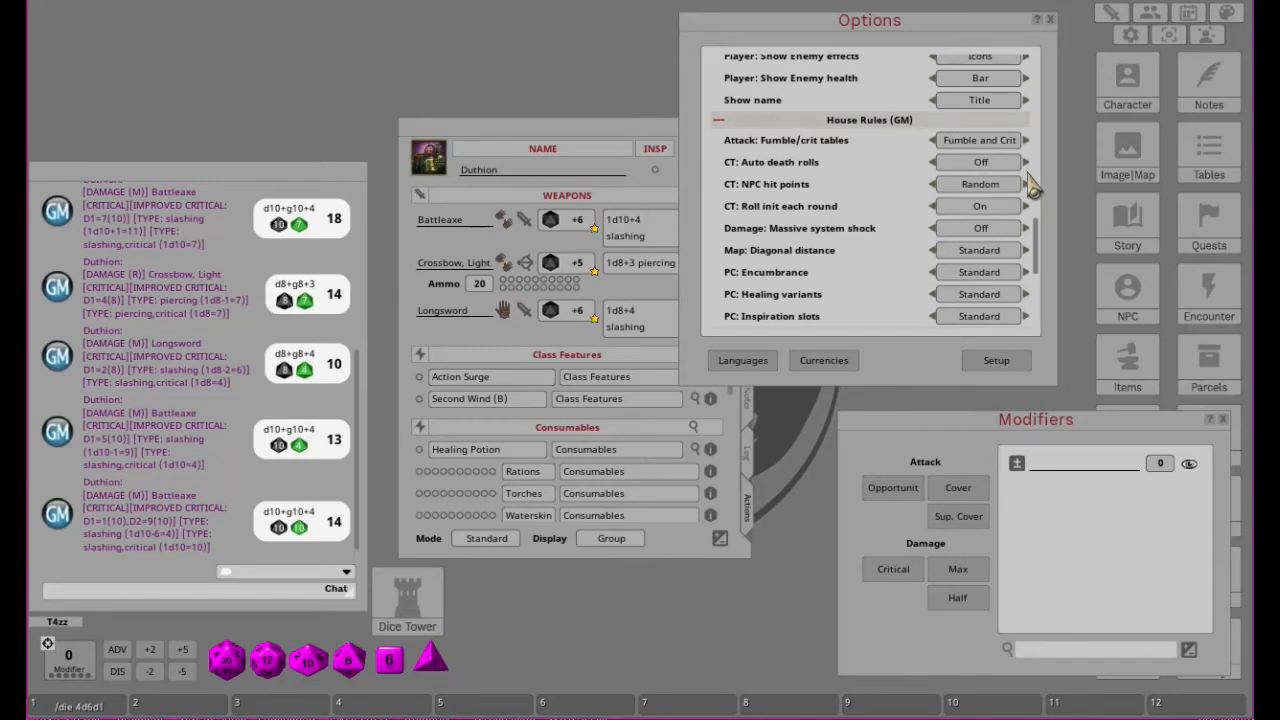
pyautogui.scroll(-4, 850, 215)
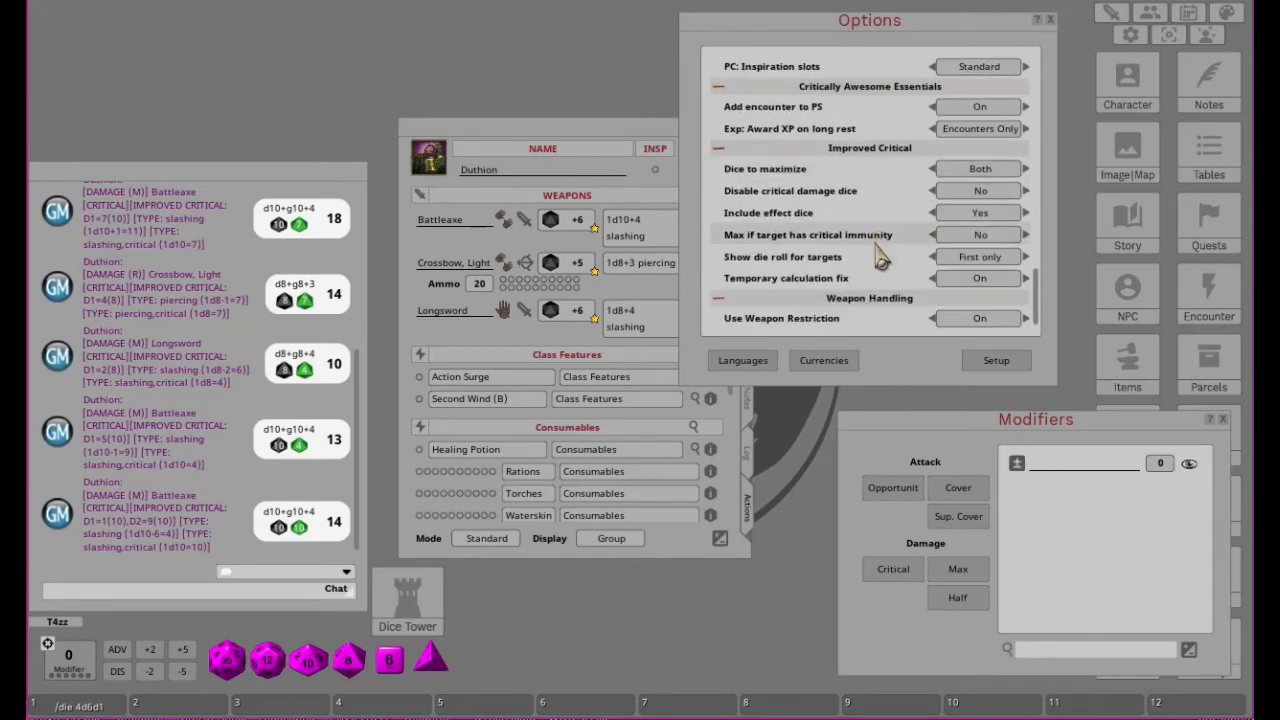
pyautogui.click(956, 172)
pyautogui.click(957, 172)
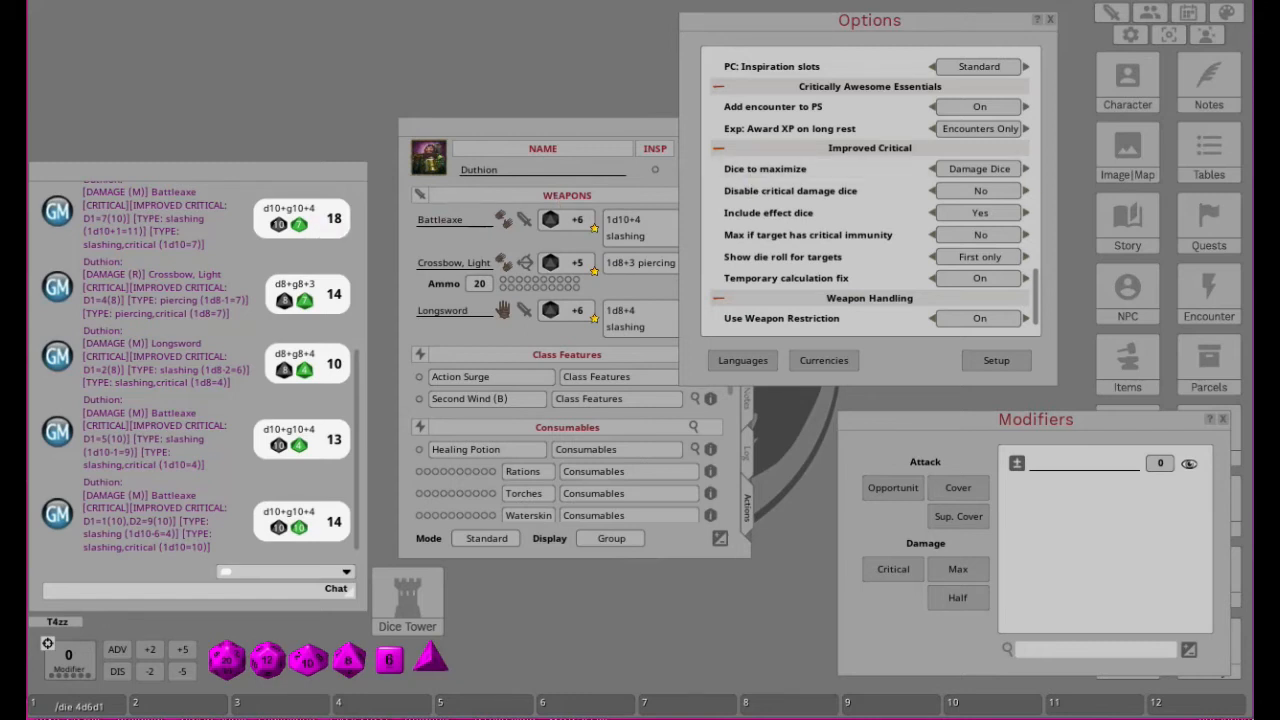
pyautogui.click(979, 172)
pyautogui.click(932, 168)
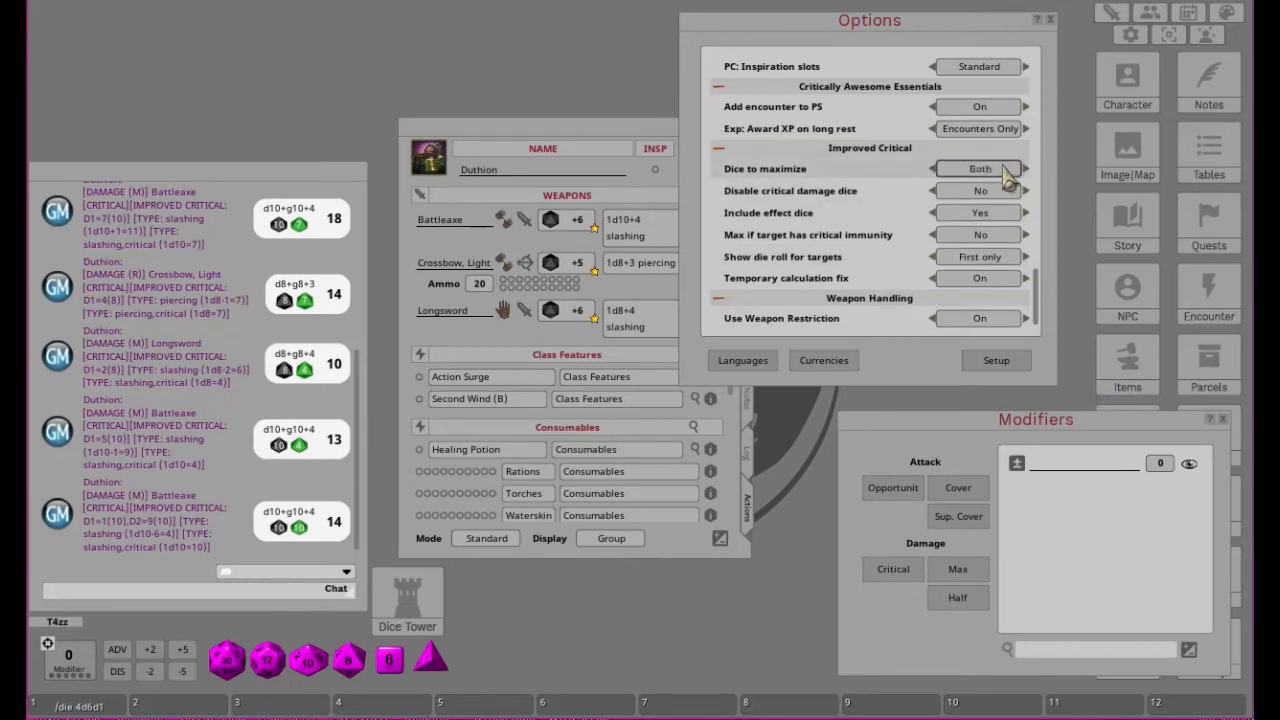
# Step: Roll normal damage once and critical damage twice for Duthion's Battleaxe
pyautogui.click(606, 140)
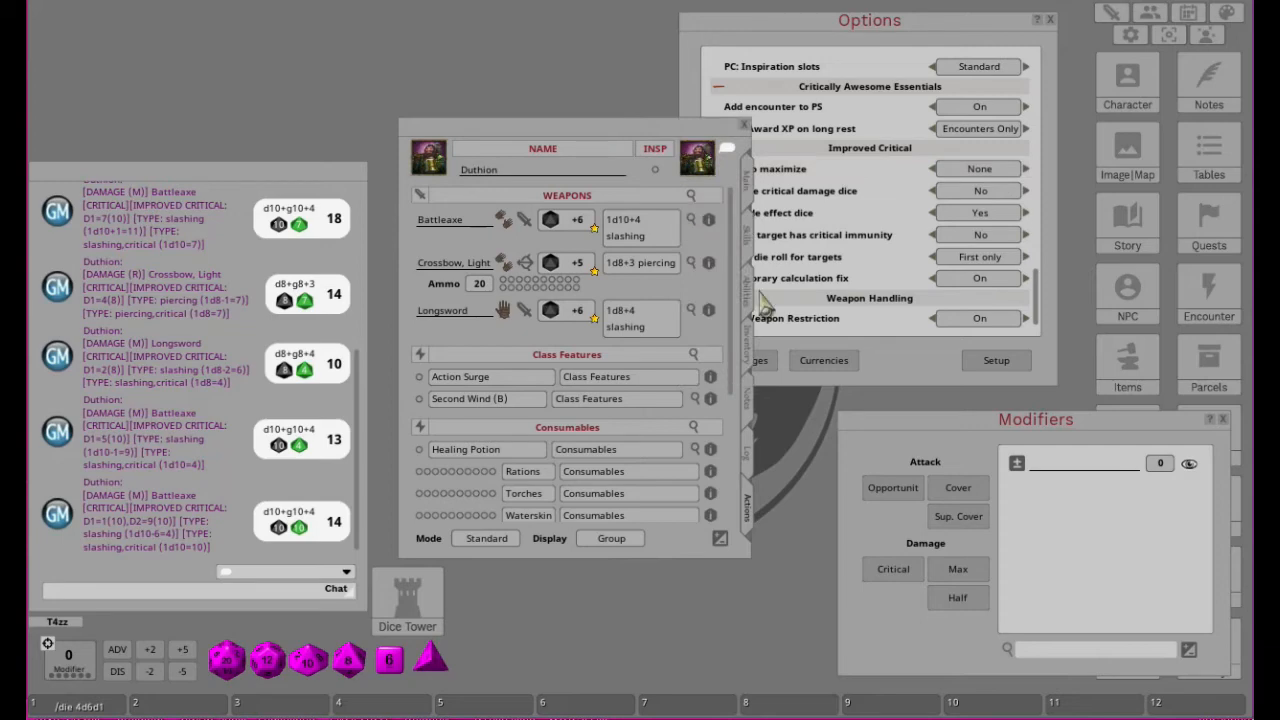
pyautogui.doubleClick(633, 232)
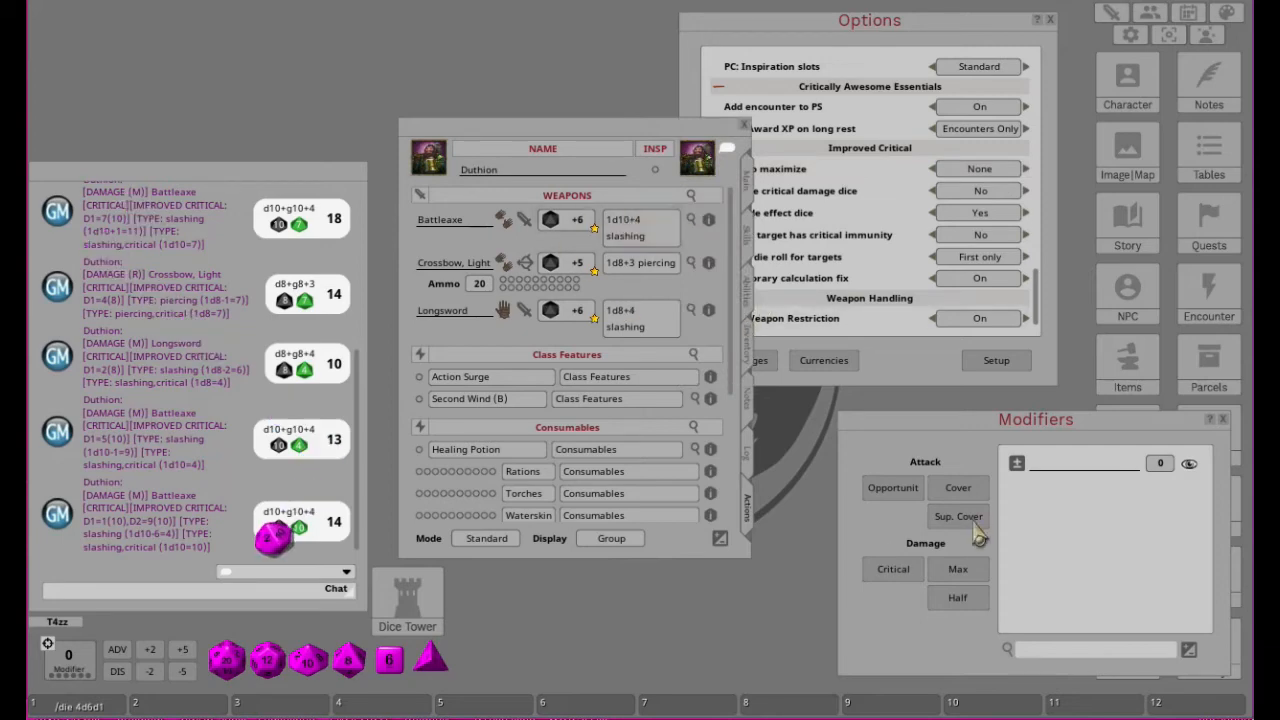
pyautogui.click(895, 572)
pyautogui.doubleClick(636, 232)
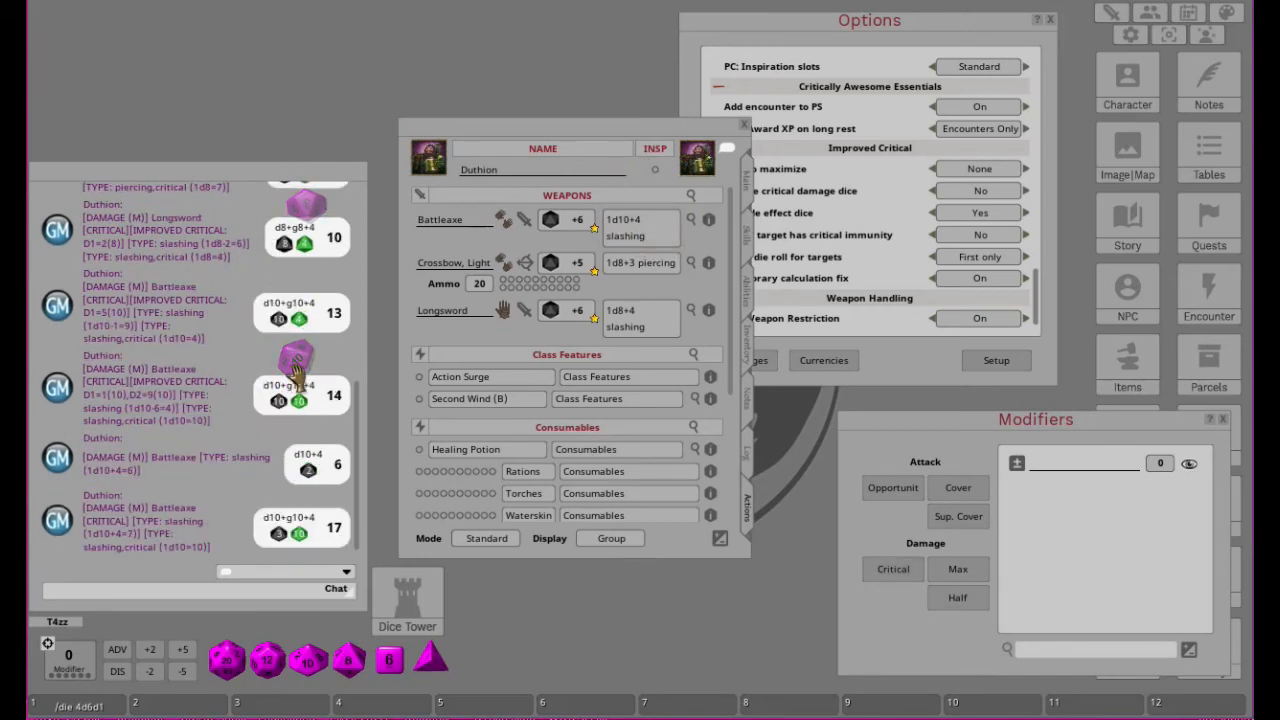
pyautogui.click(893, 568)
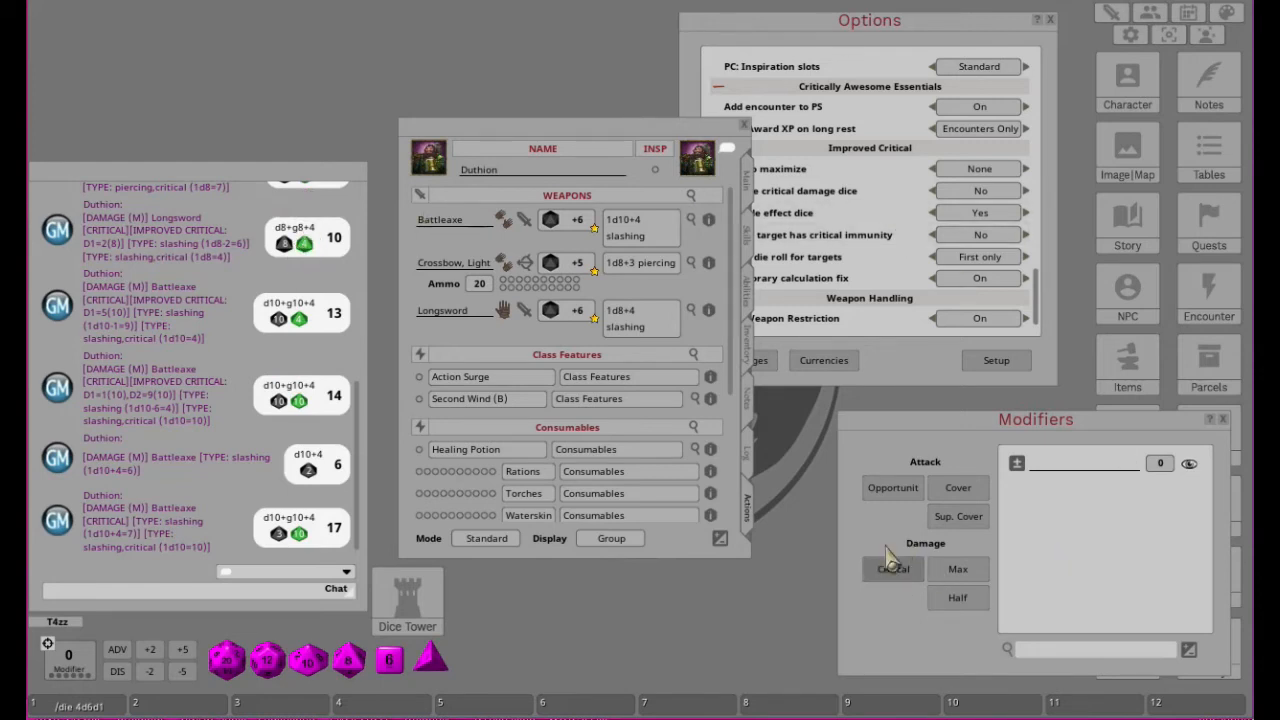
pyautogui.doubleClick(633, 233)
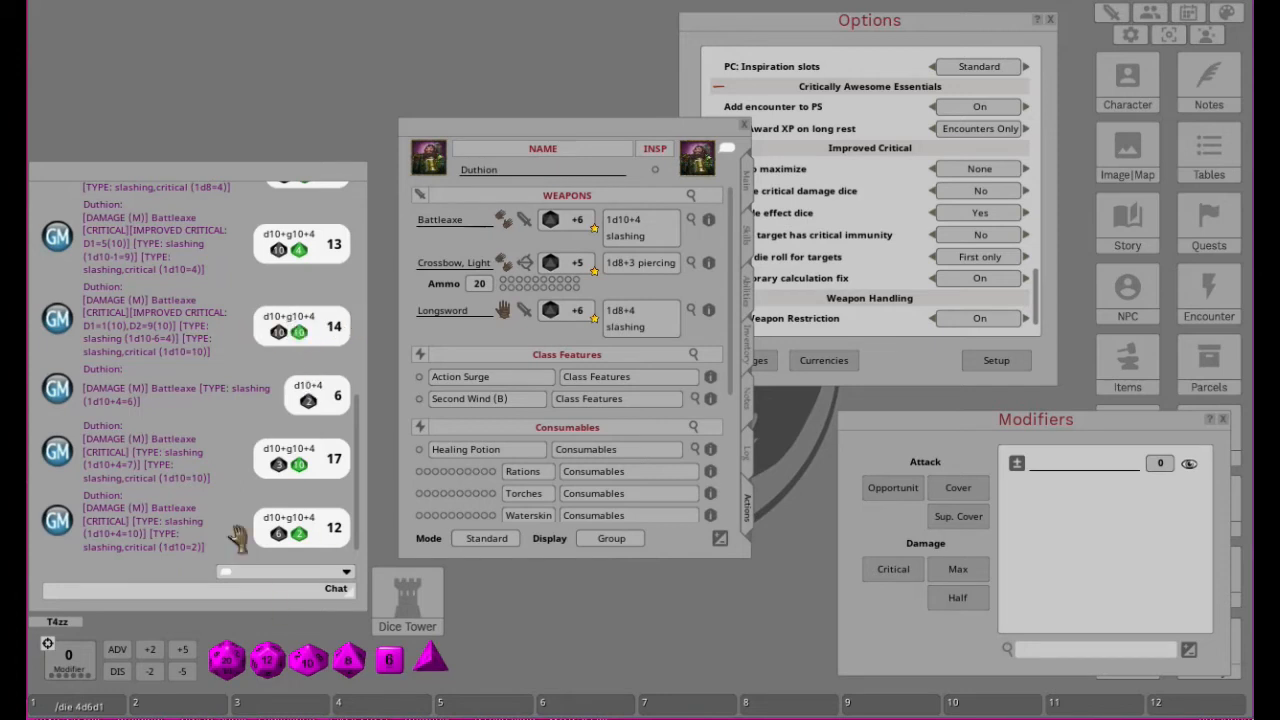
pyautogui.rightClick(97, 555)
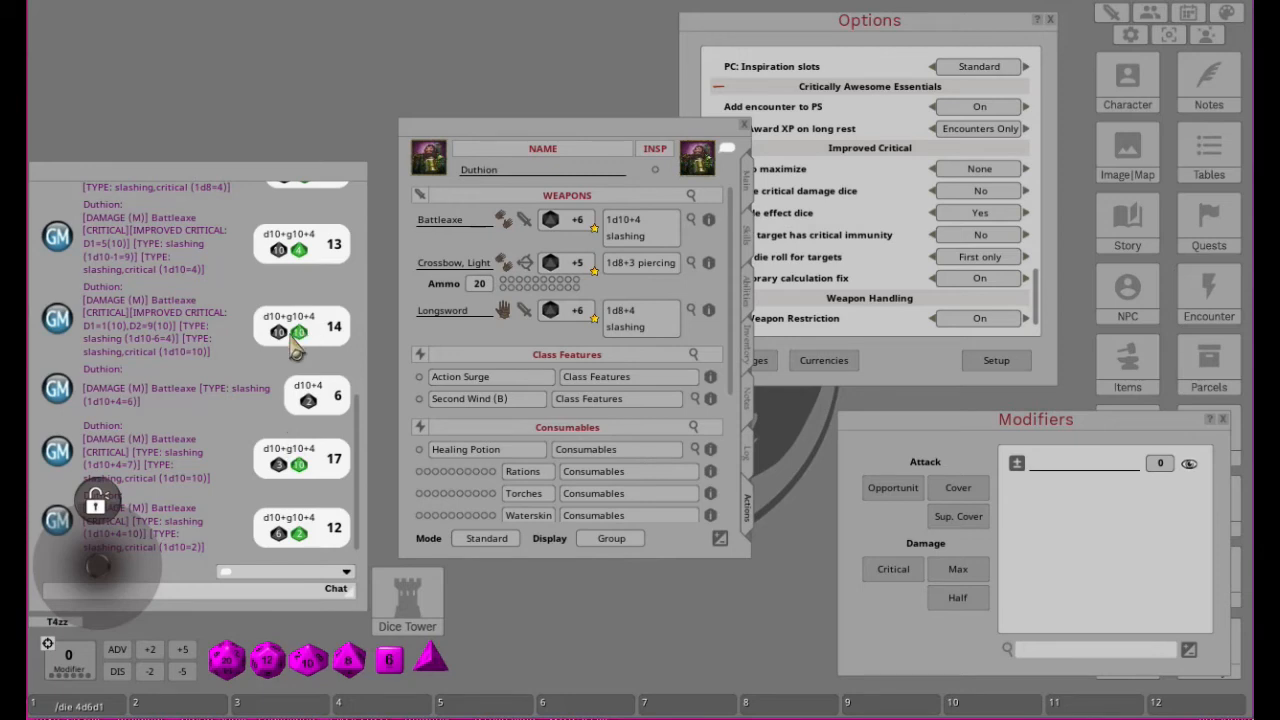
pyautogui.rightClick(316, 214)
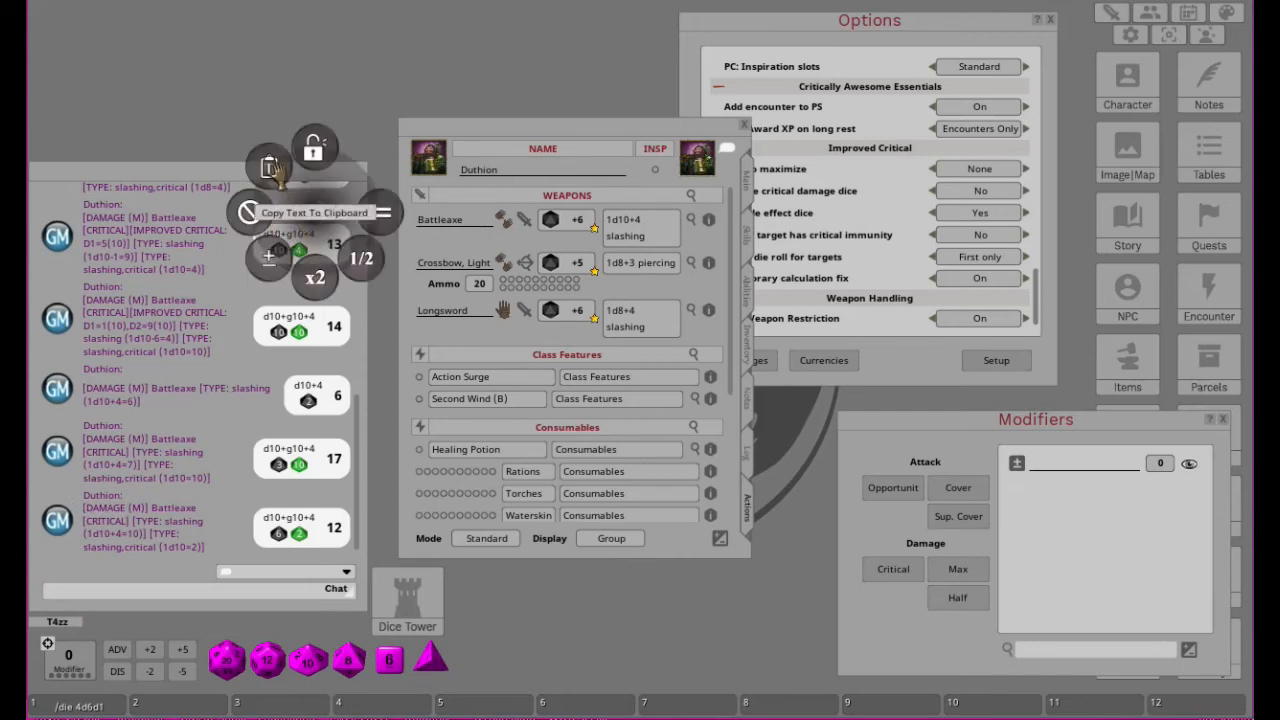
pyautogui.click(245, 212)
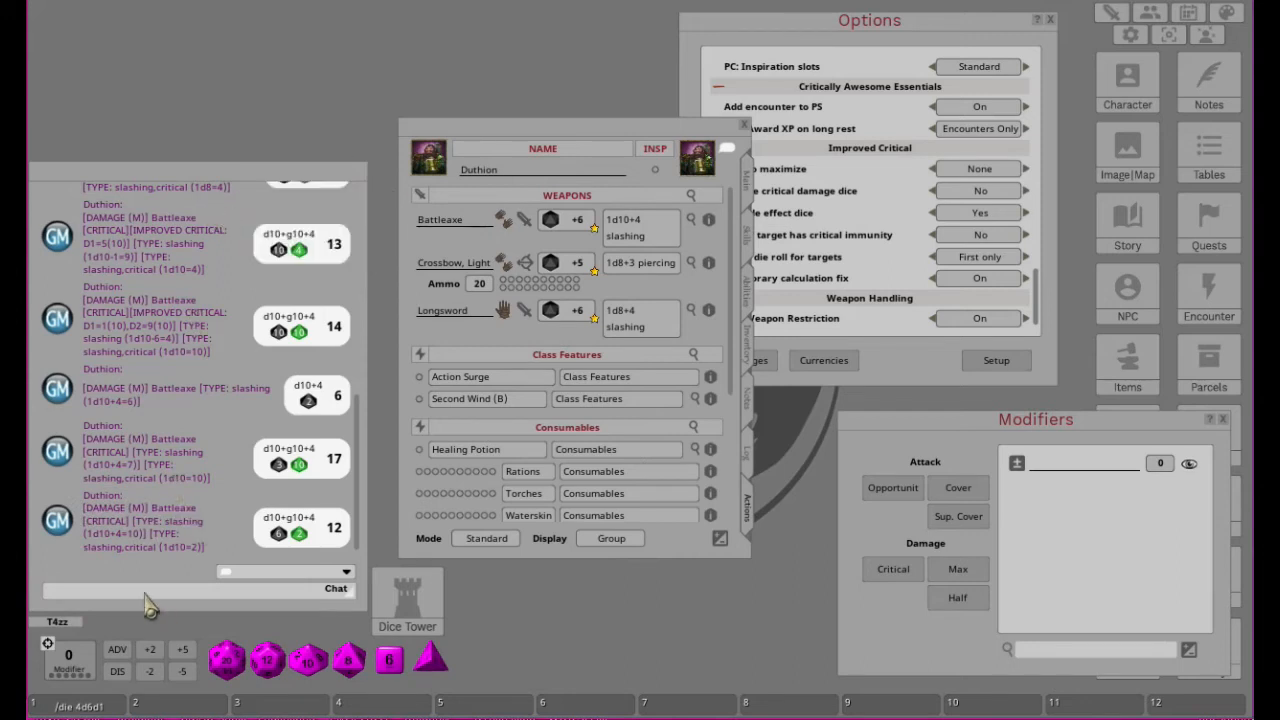
# Step: Empty the chat log with the /clear command
pyautogui.write('/clear')
pyautogui.press('Return')
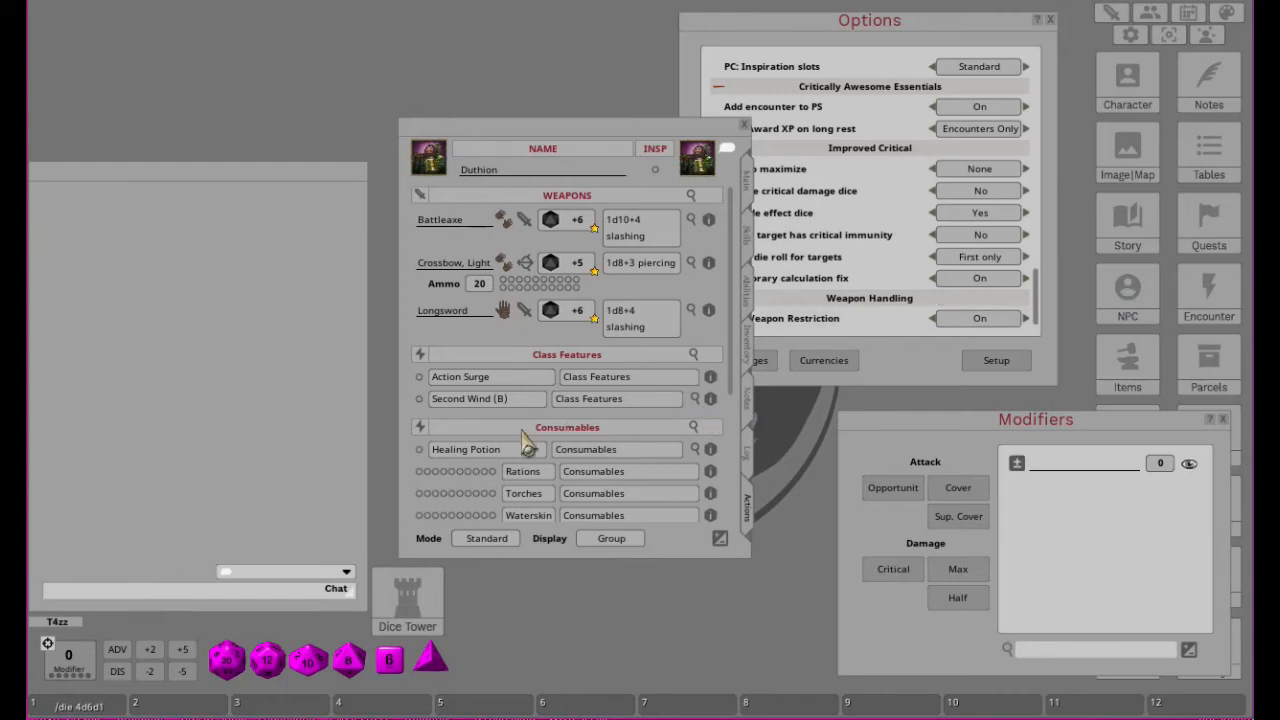
# Step: Roll critical damage for Duthion's Battleaxe five times, enabling the Critical damage modifier for each roll
pyautogui.click(893, 569)
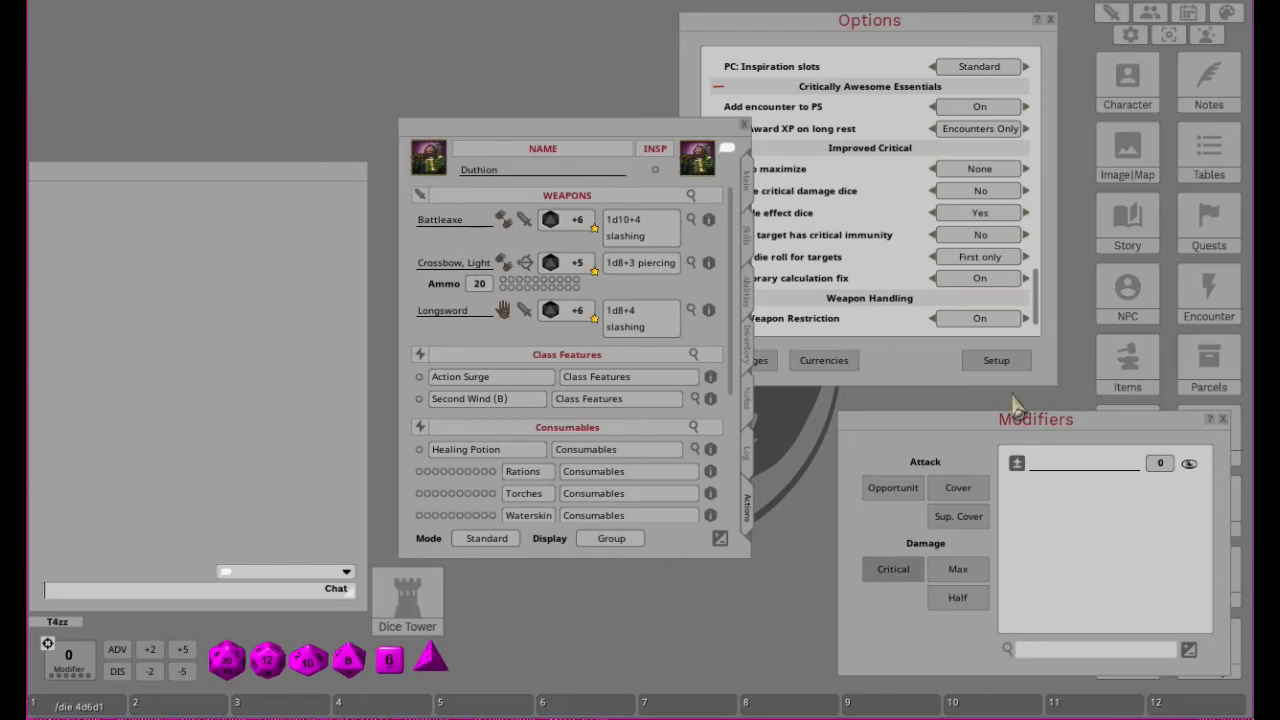
pyautogui.doubleClick(622, 240)
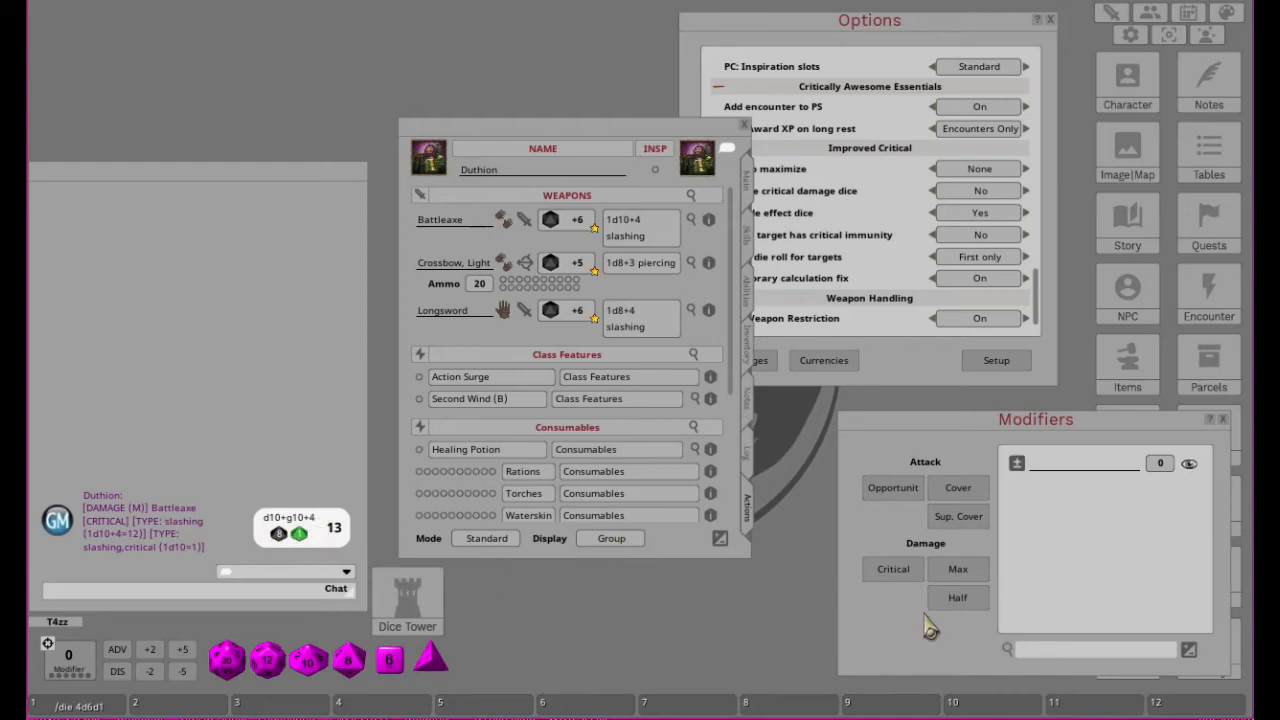
pyautogui.click(893, 568)
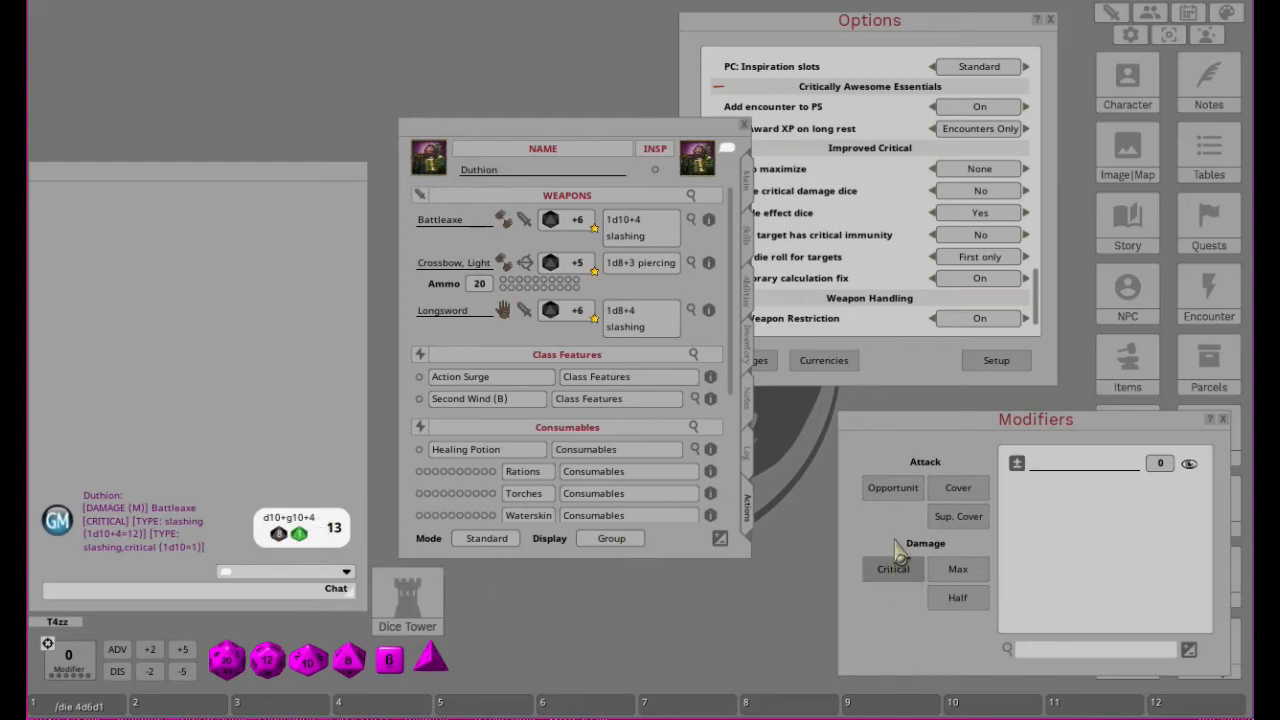
pyautogui.doubleClick(640, 233)
pyautogui.doubleClick(640, 233)
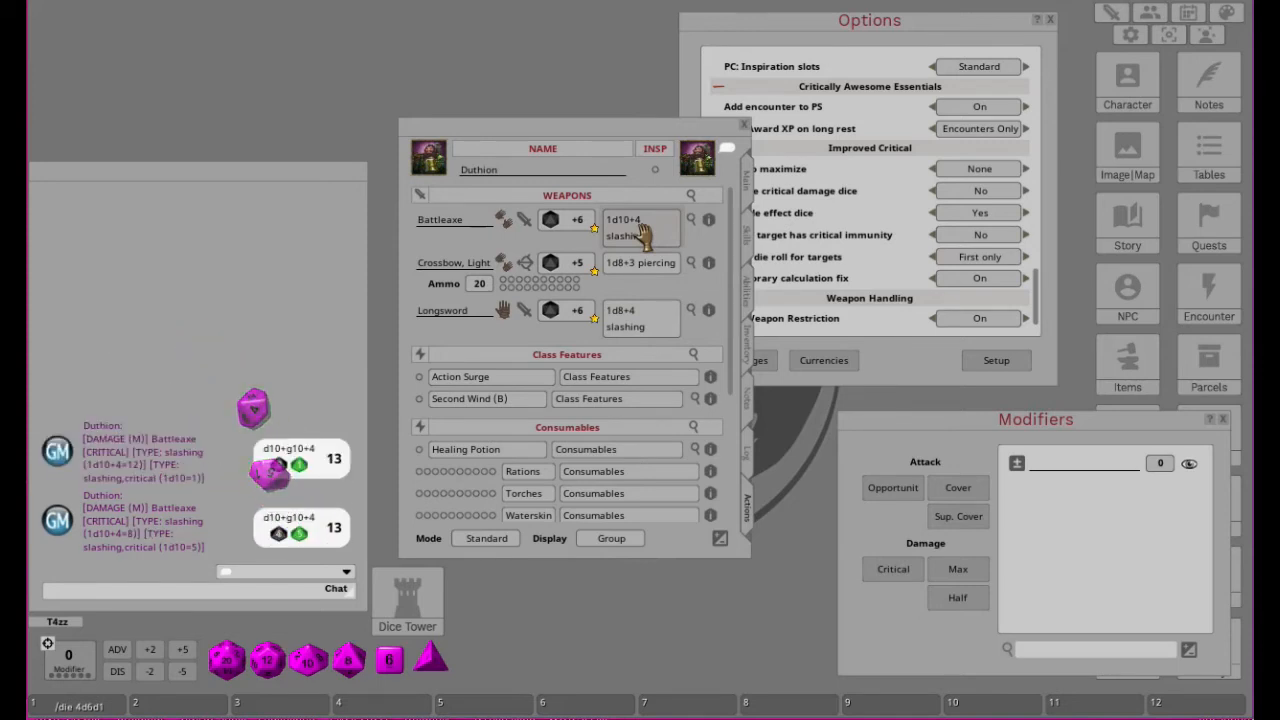
pyautogui.click(895, 571)
pyautogui.doubleClick(650, 238)
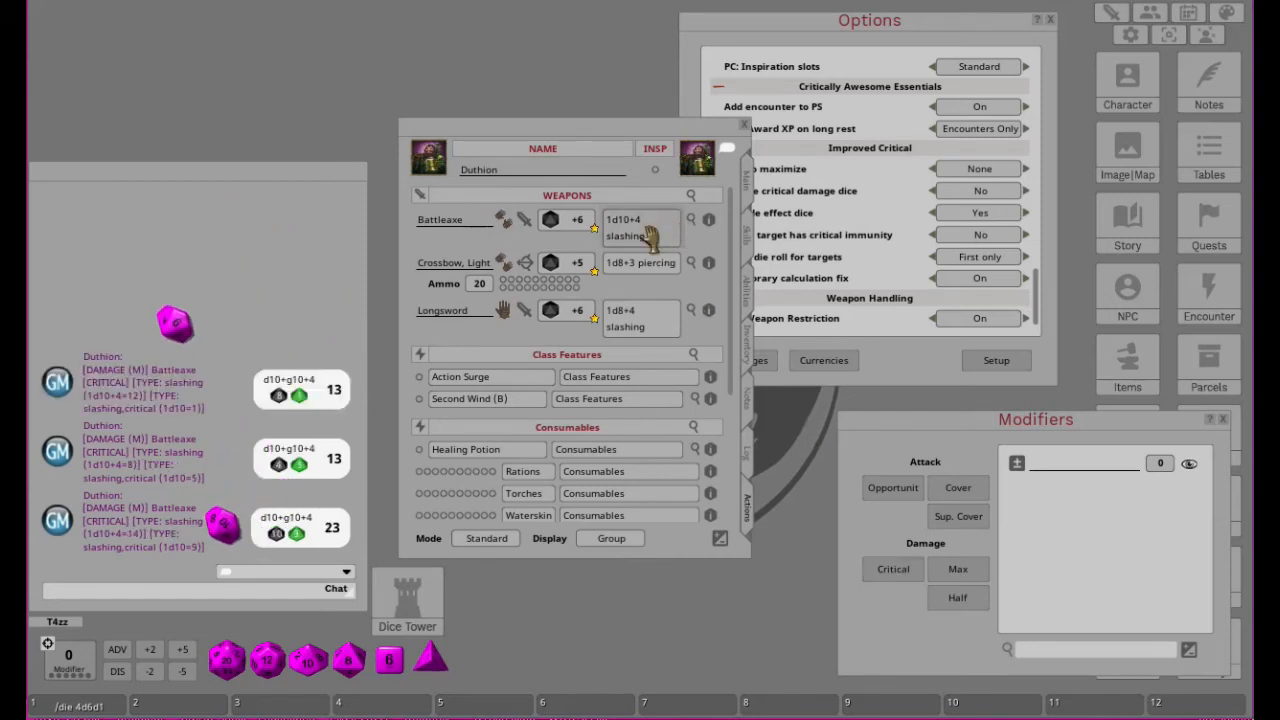
pyautogui.click(893, 570)
pyautogui.doubleClick(638, 238)
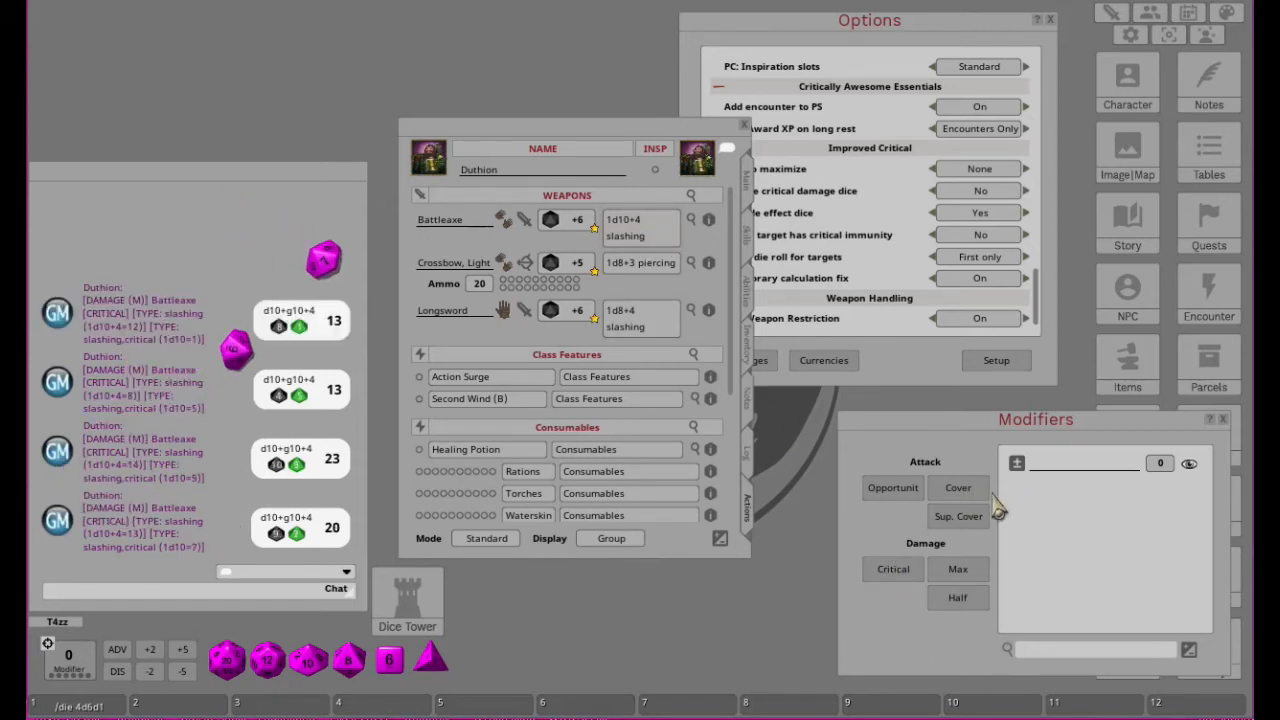
pyautogui.click(893, 569)
pyautogui.doubleClick(624, 238)
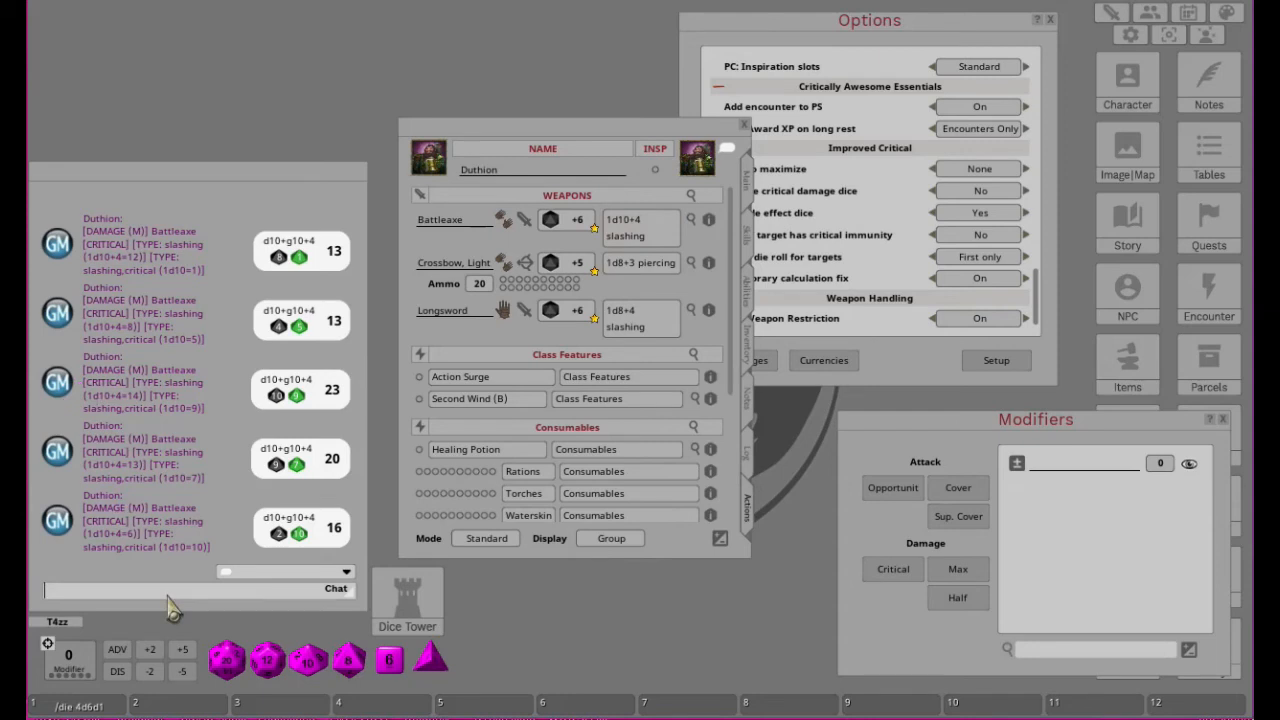
# Step: Clear the Battleaxe rolls from the chat with /clear and bring the Options window to the front
pyautogui.write('/clear')
pyautogui.press('Return')
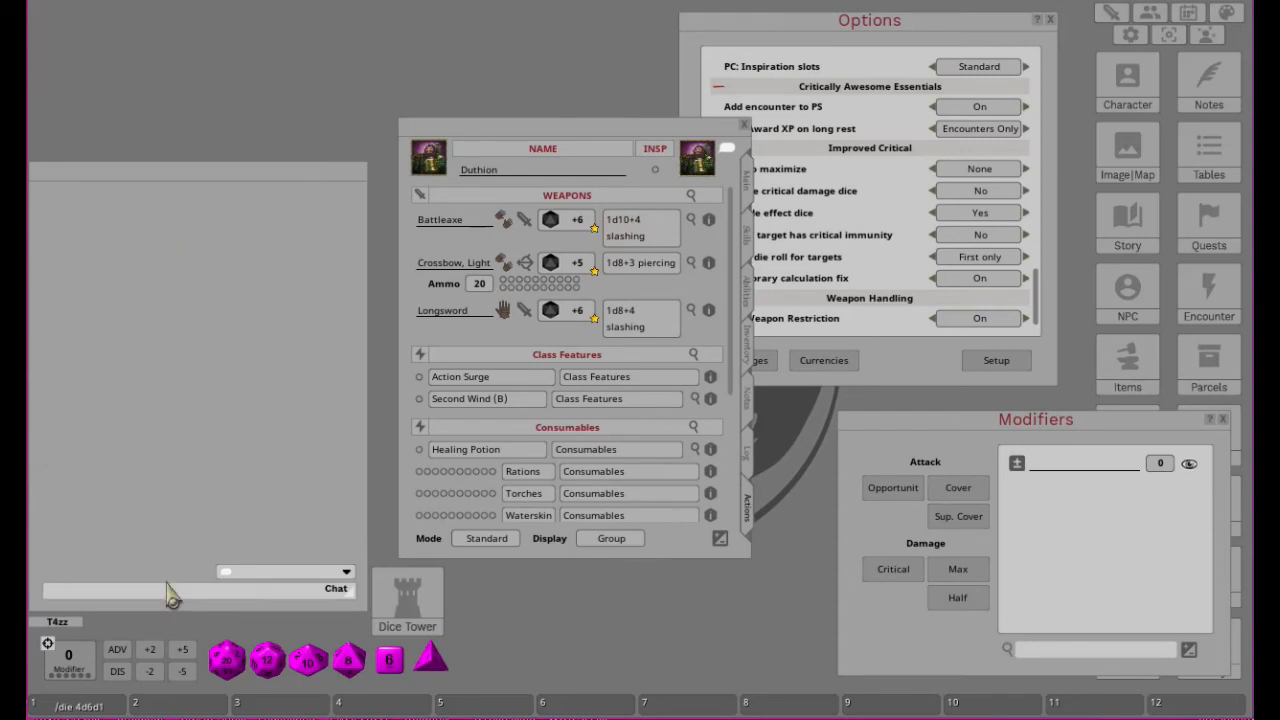
pyautogui.click(873, 42)
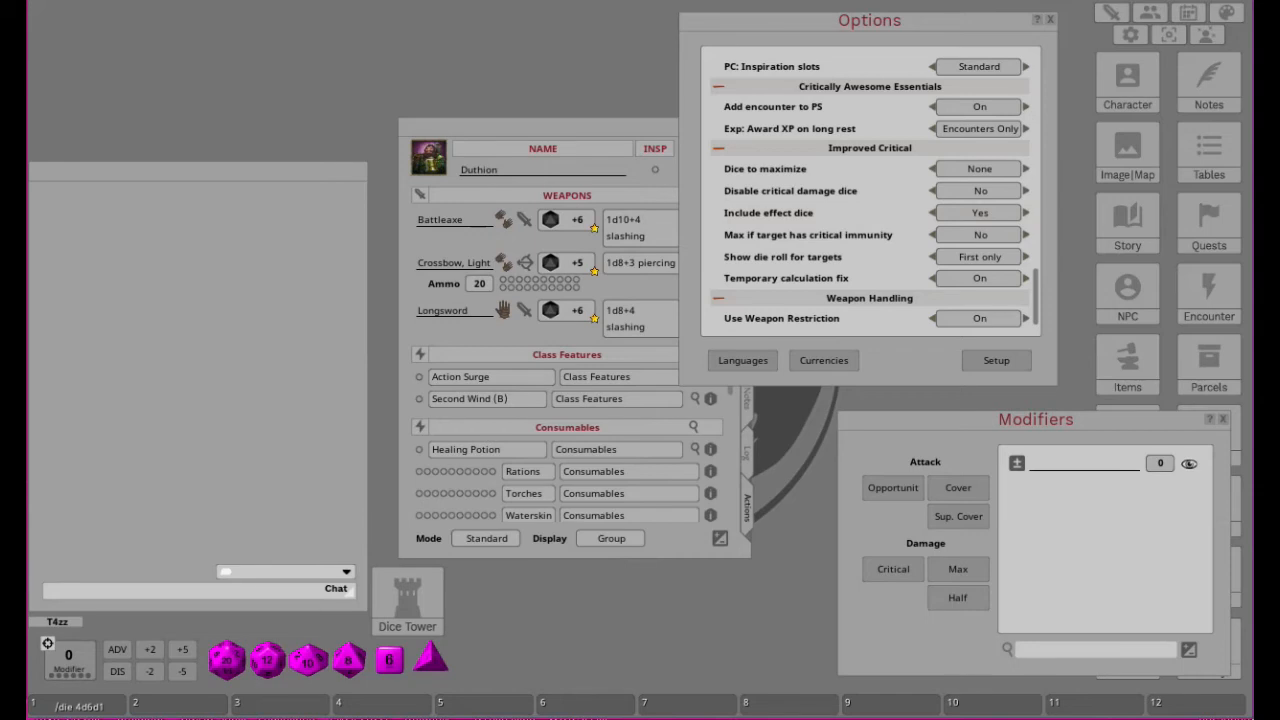
# Step: Set Improved Critical's Dice to maximize option to Damage Dice and Disable critical damage dice to Remove crit die
pyautogui.click(980, 169)
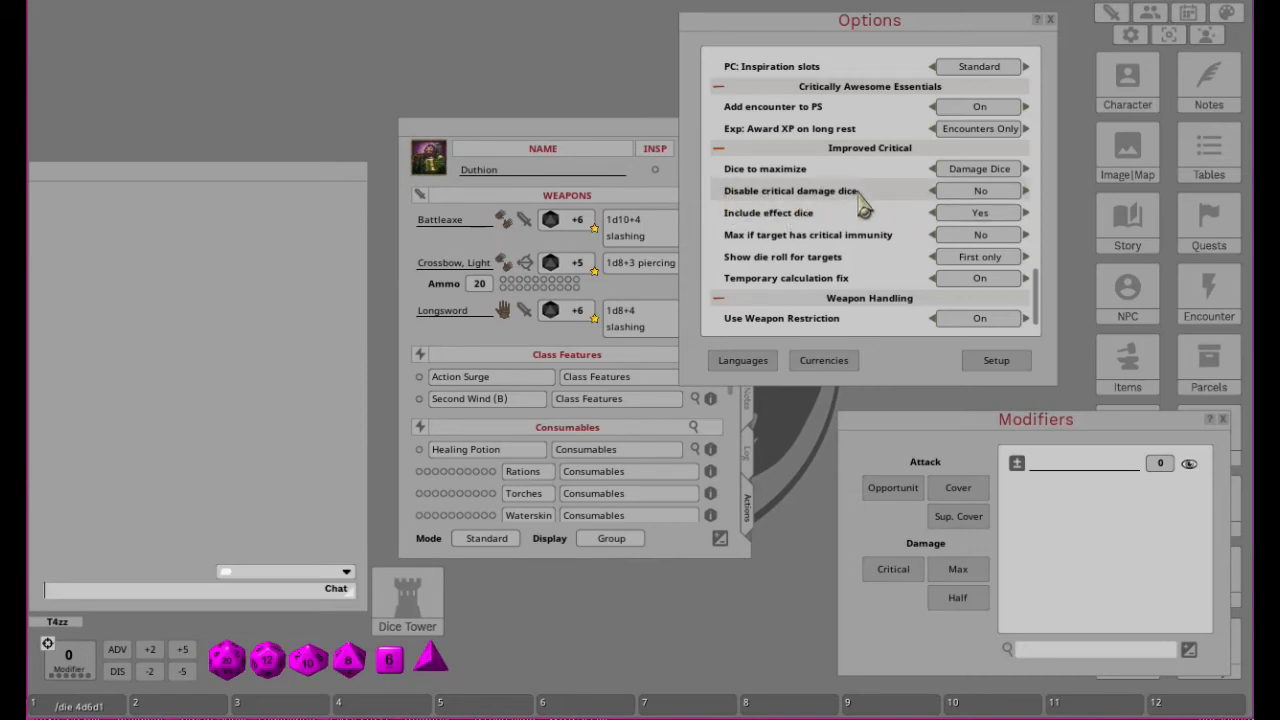
pyautogui.click(1000, 196)
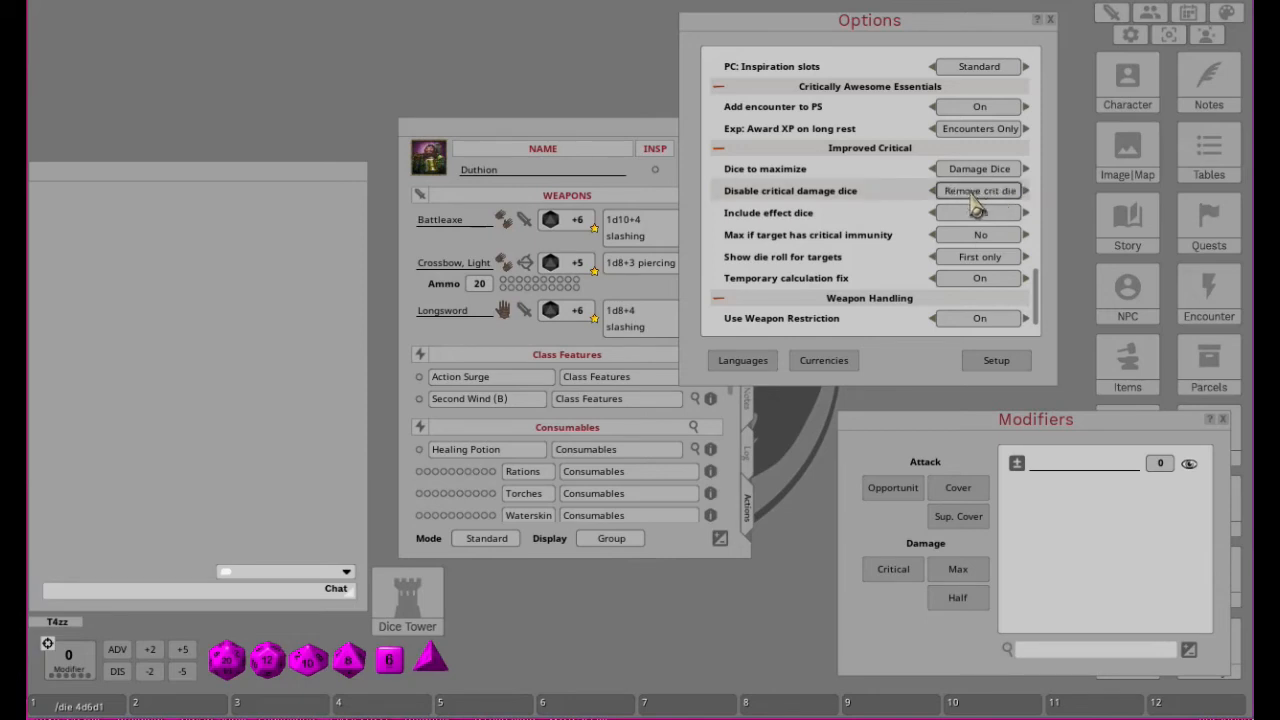
pyautogui.click(983, 200)
pyautogui.click(983, 200)
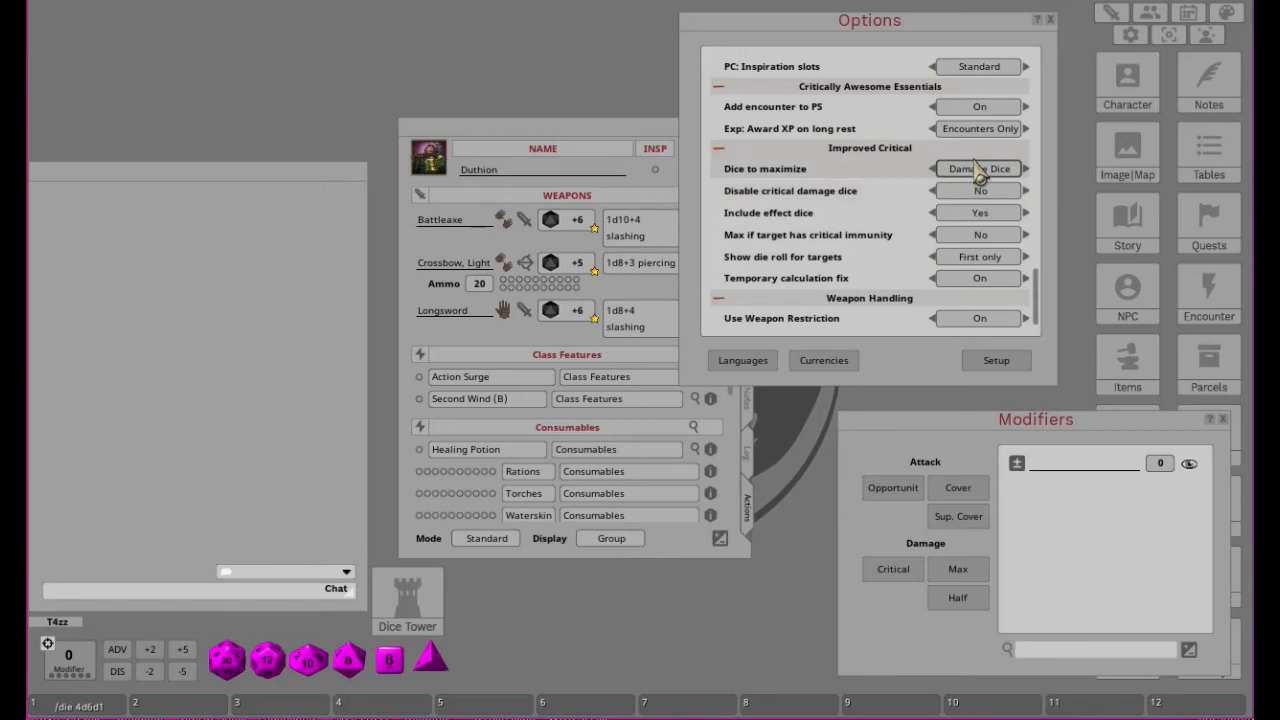
pyautogui.click(984, 200)
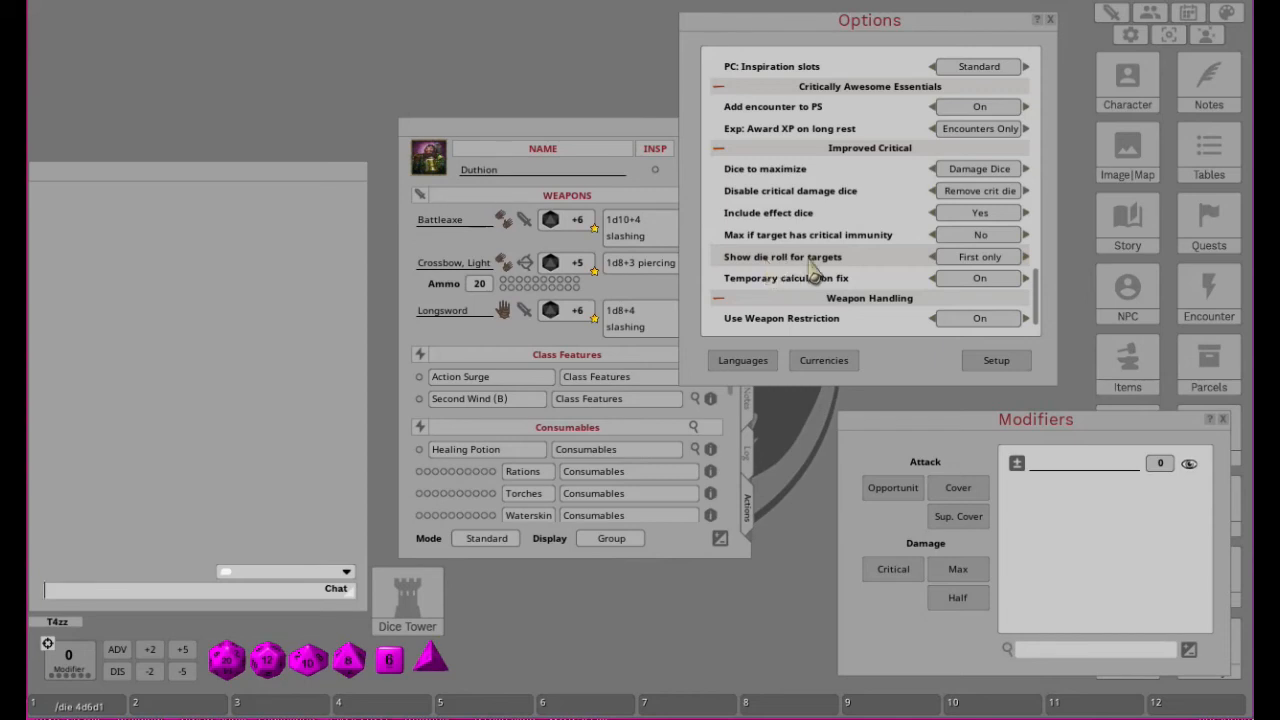
# Step: Cycle through the Show die roll for targets choices and return the option to First only
pyautogui.click(984, 263)
pyautogui.click(987, 264)
pyautogui.click(988, 265)
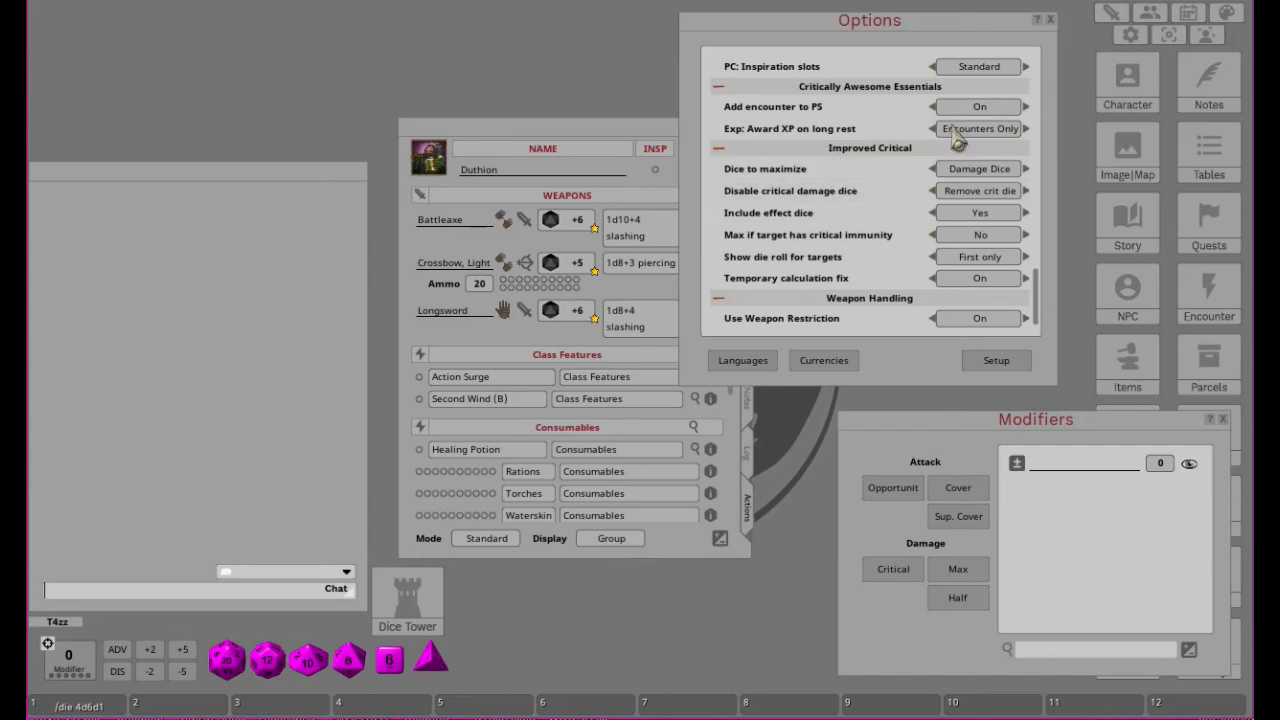
# Step: Close the Options and Modifiers windows and Duthion's character sheet to clear the tabletop
pyautogui.click(1050, 20)
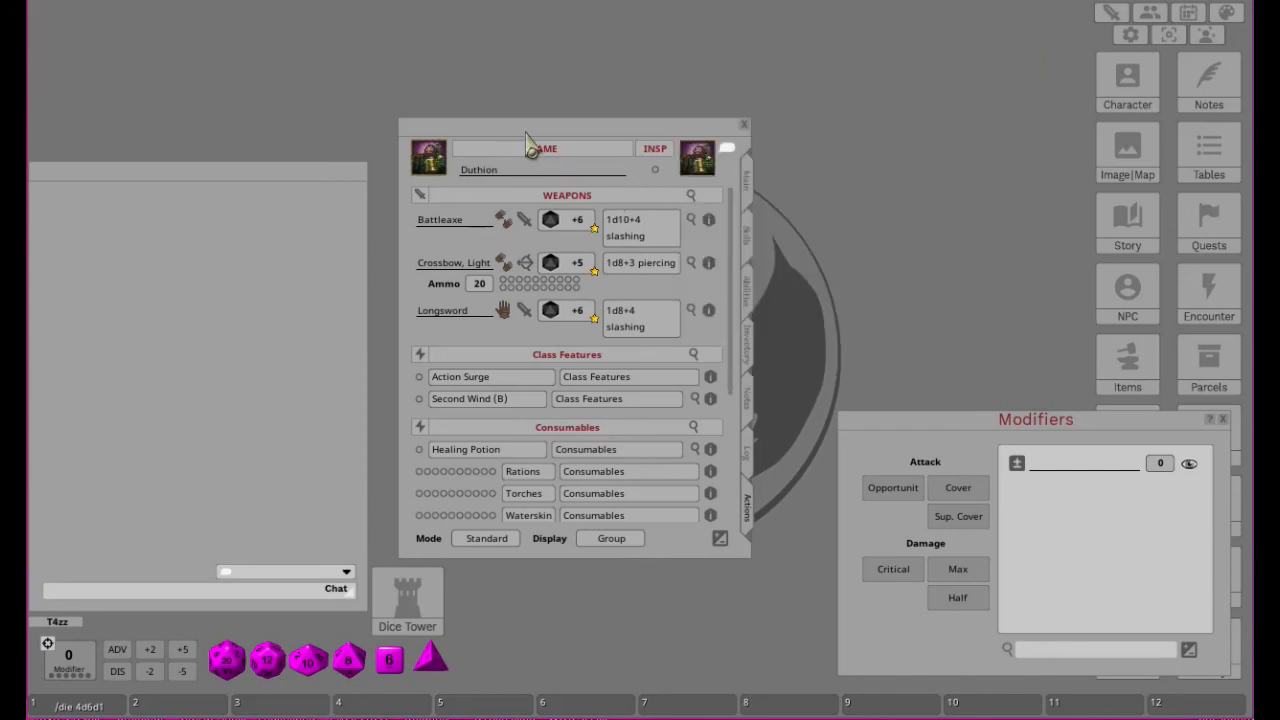
pyautogui.moveTo(537, 140); pyautogui.dragTo(580, 87)
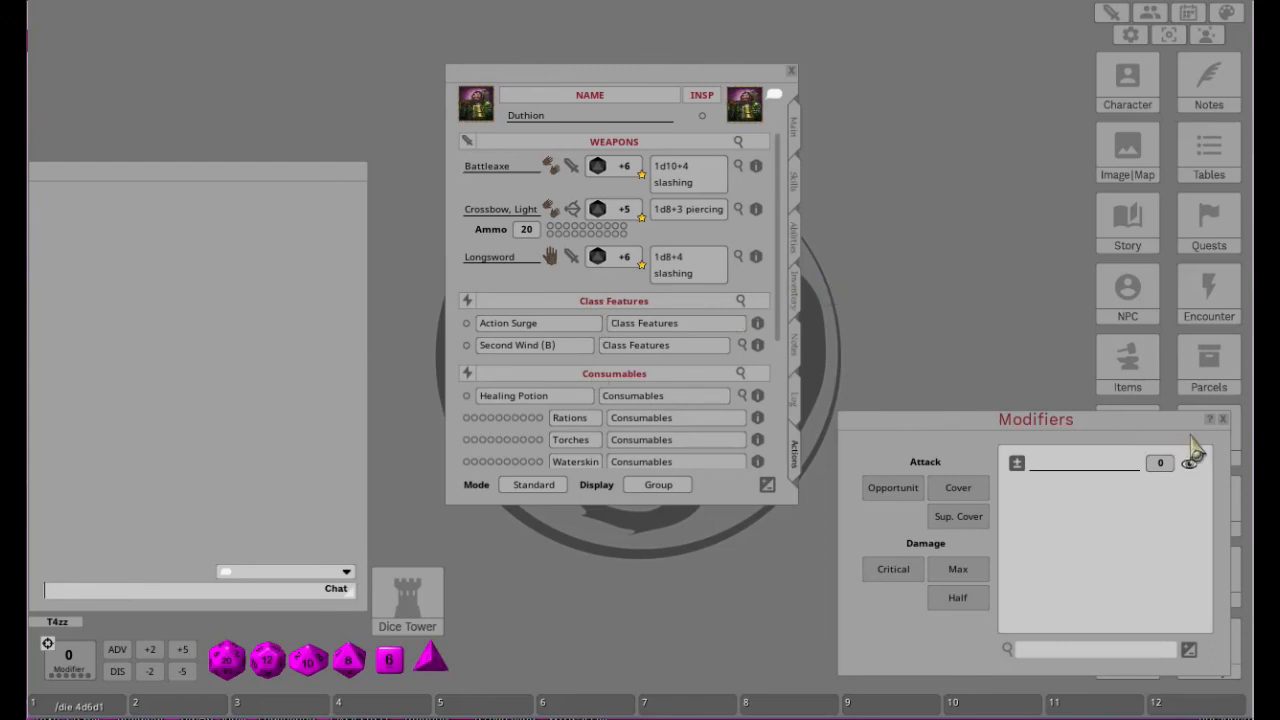
pyautogui.click(1222, 419)
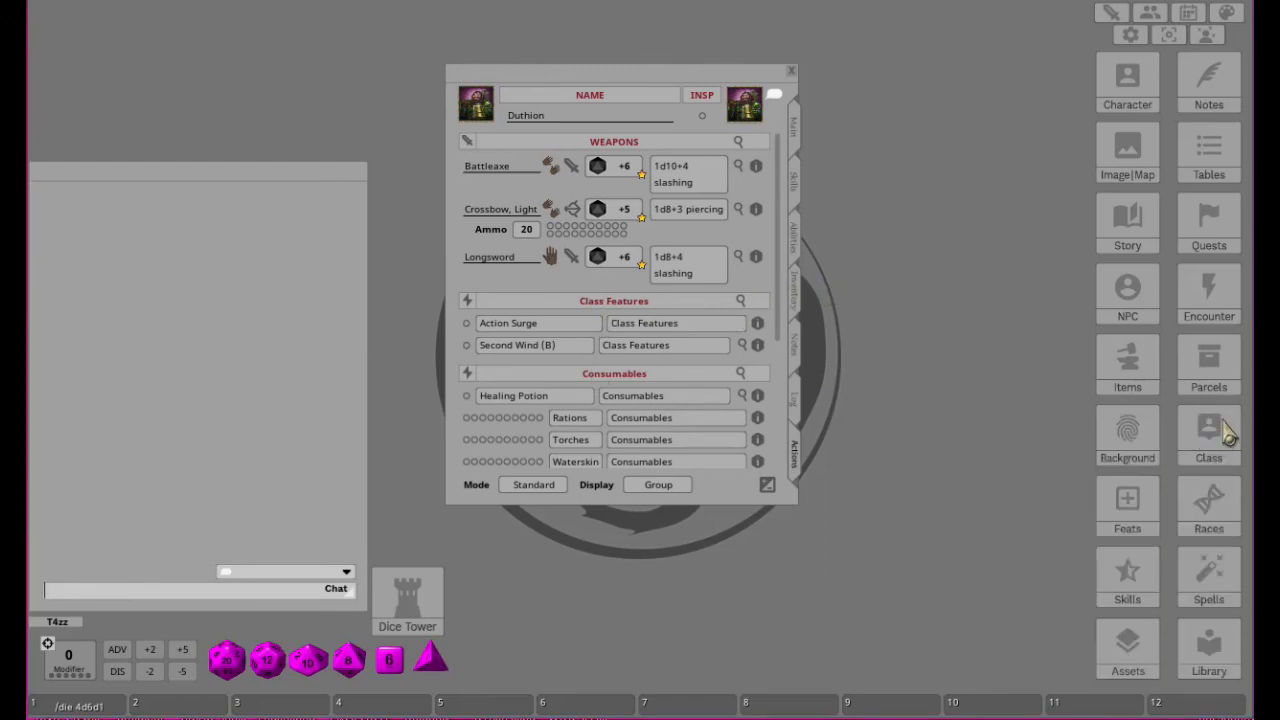
pyautogui.click(792, 73)
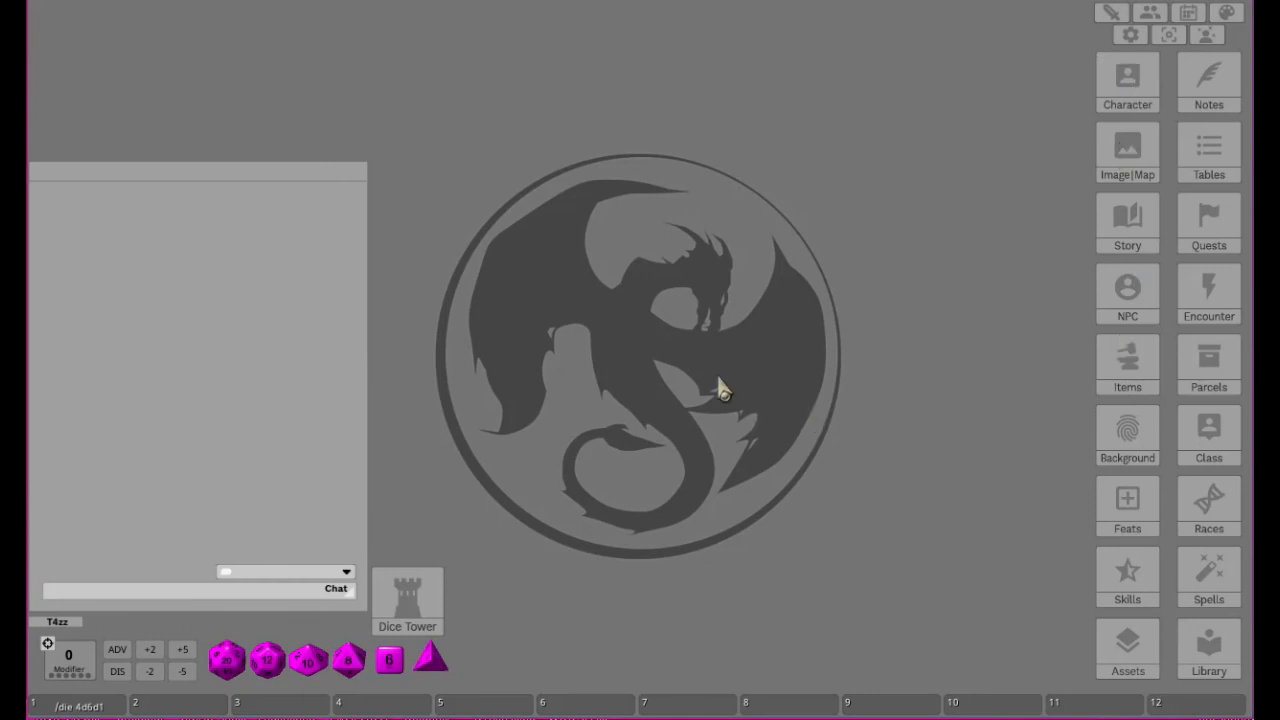
# Step: Browse the campaign's characters in the Character Selection list and close it
pyautogui.click(1128, 98)
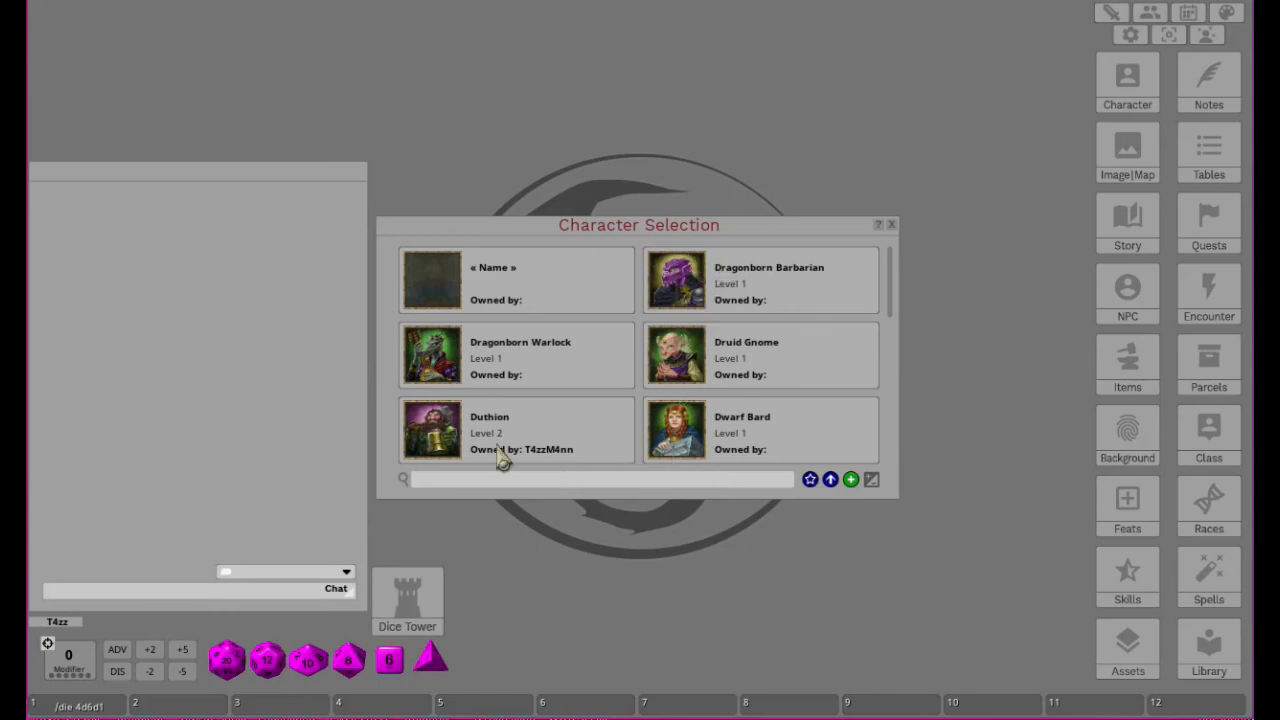
pyautogui.scroll(-5, 755, 398)
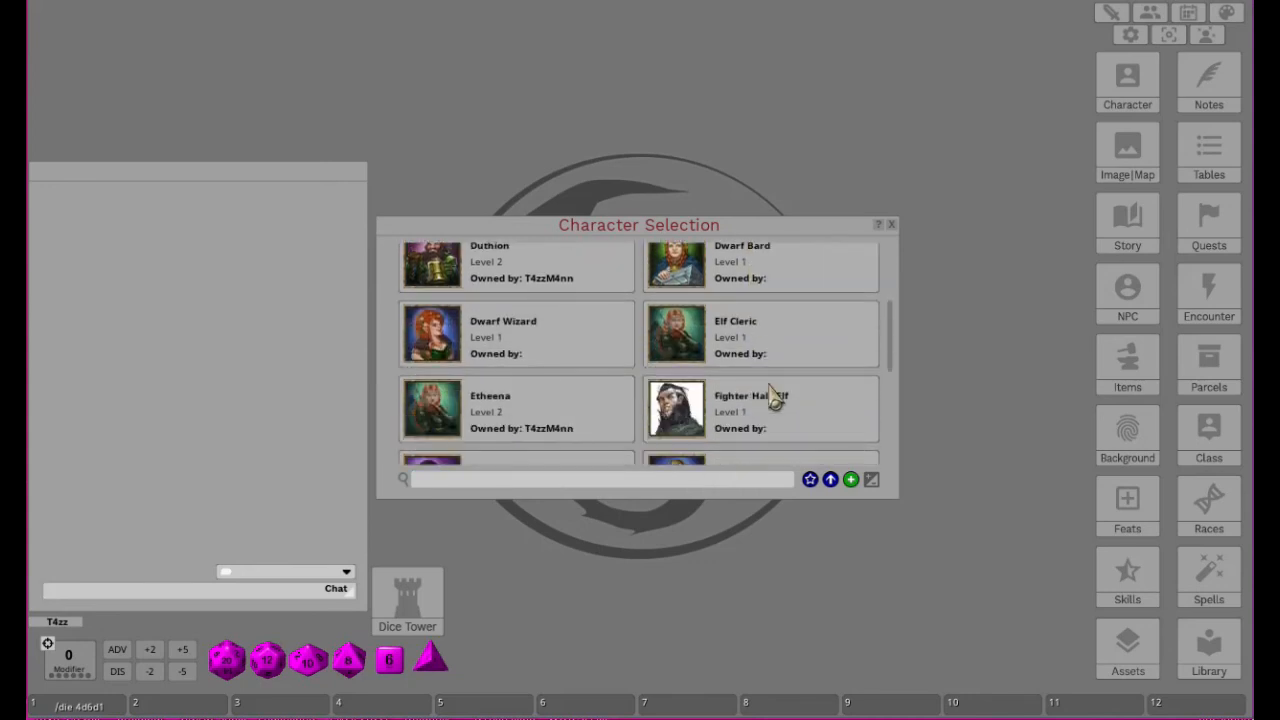
pyautogui.scroll(-4, 775, 398)
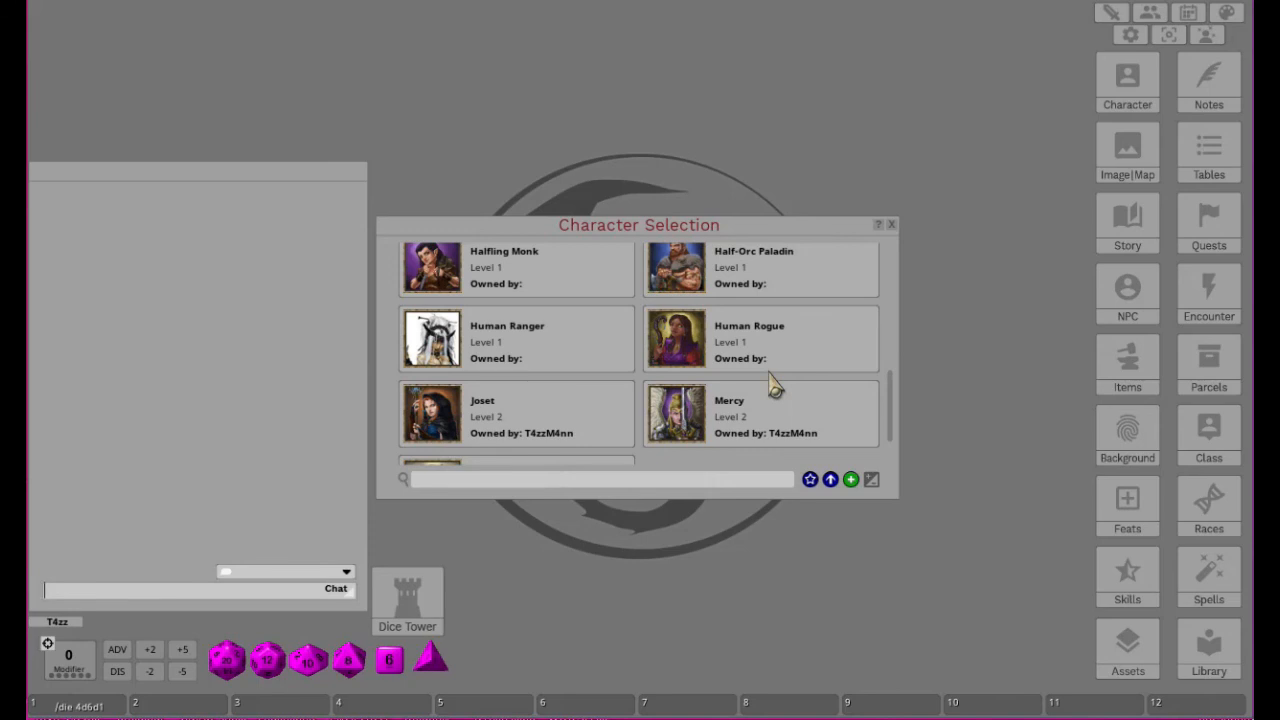
pyautogui.click(893, 226)
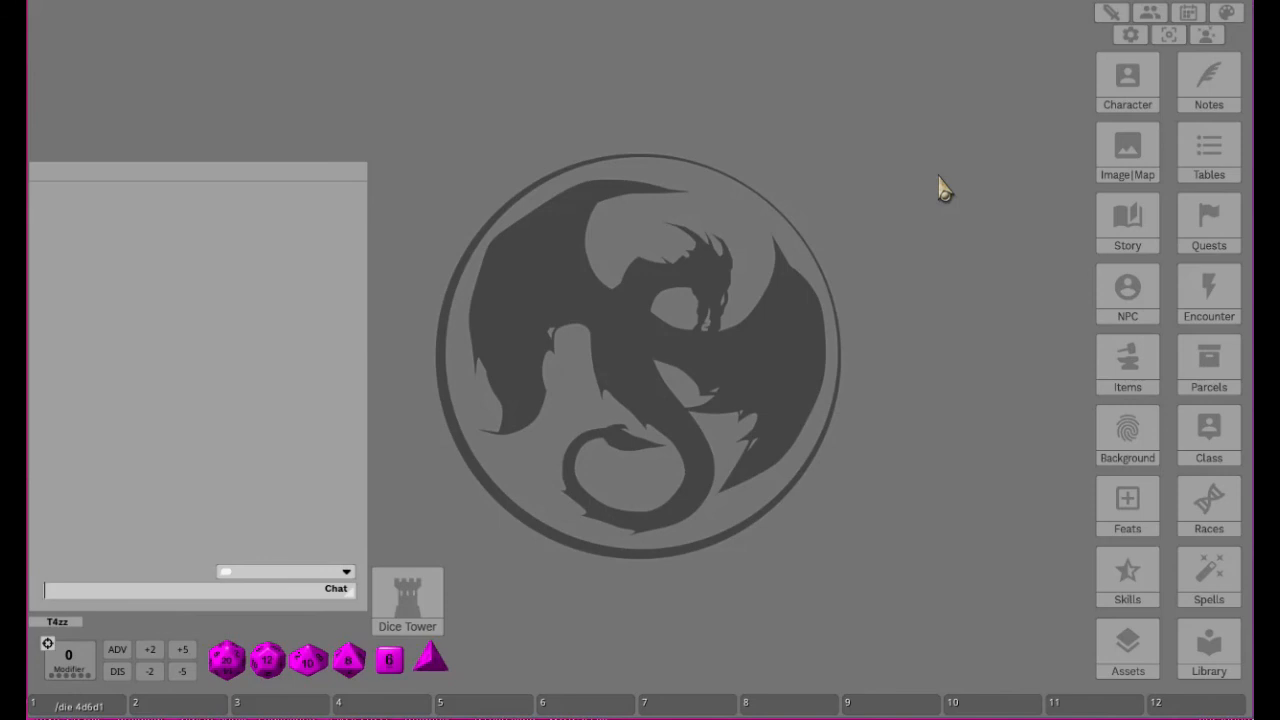
# Step: Look through the campaign options, including the Combat (GM) settings, and close the Options window
pyautogui.click(1128, 38)
pyautogui.scroll(-3, 654, 451)
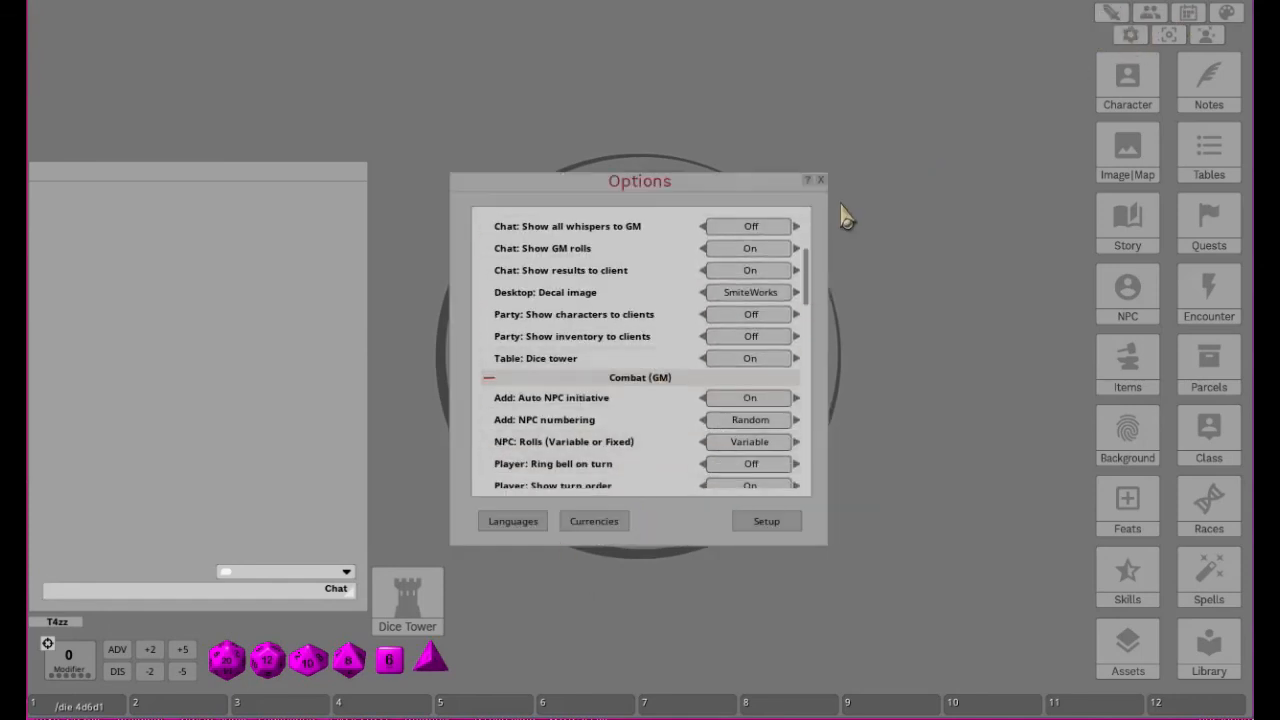
pyautogui.click(820, 180)
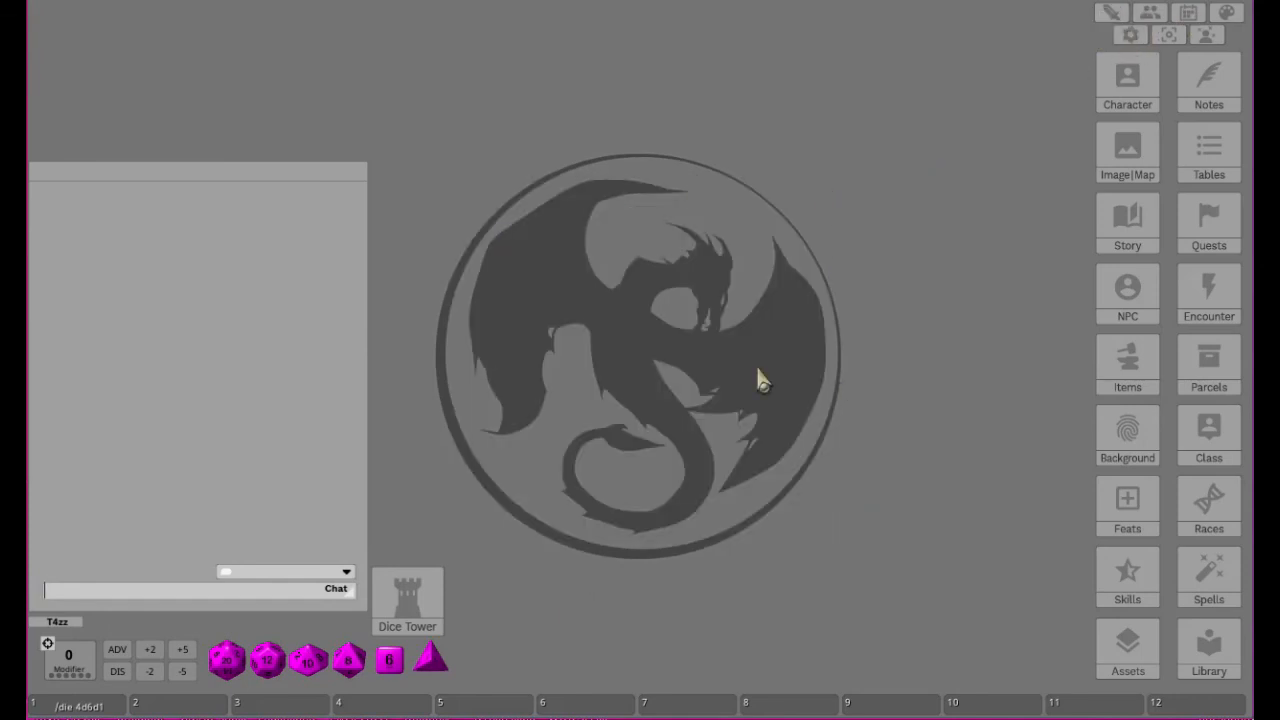